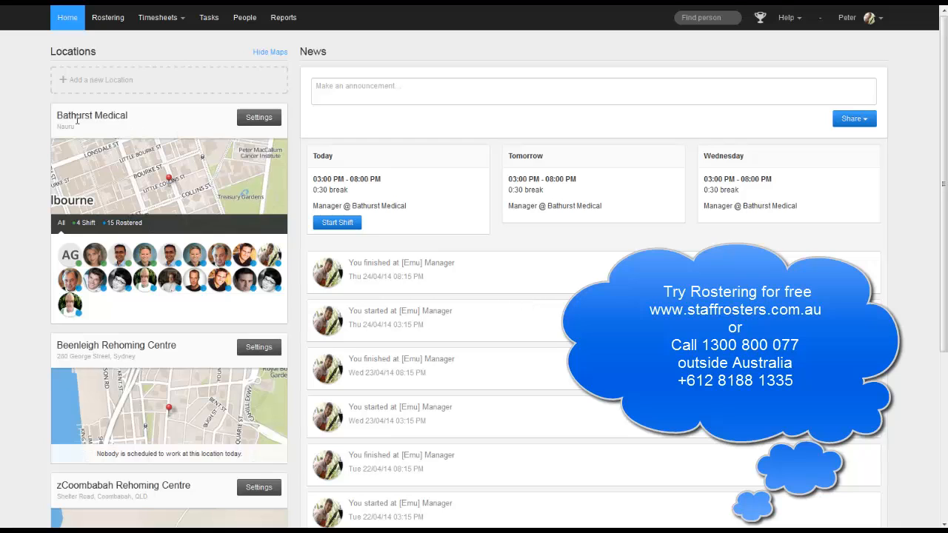
Open the settings of the Bathurst Medical location and change its name to Bite Size
{"action": "left_click_drag", "start_coordinate": [58, 116], "coordinate": [131, 118]}
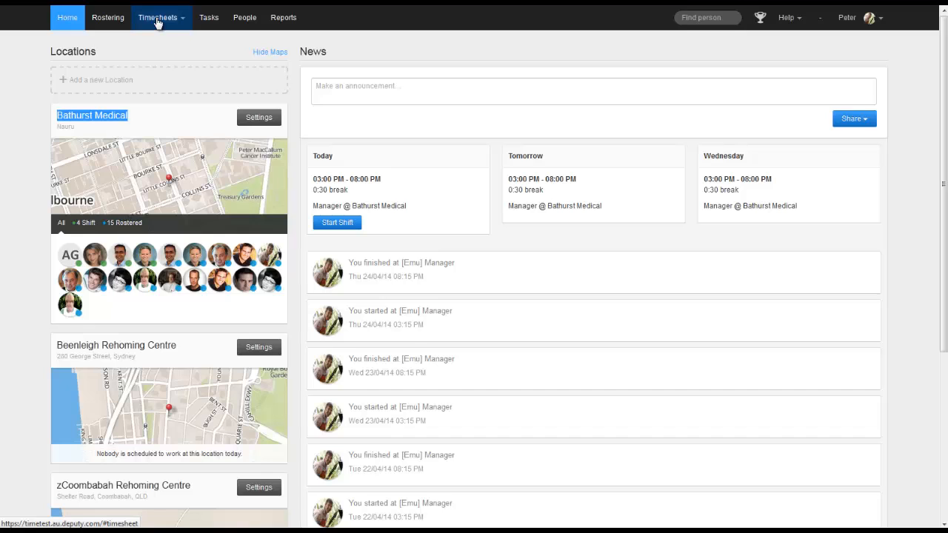
{"action": "left_click", "coordinate": [235, 127]}
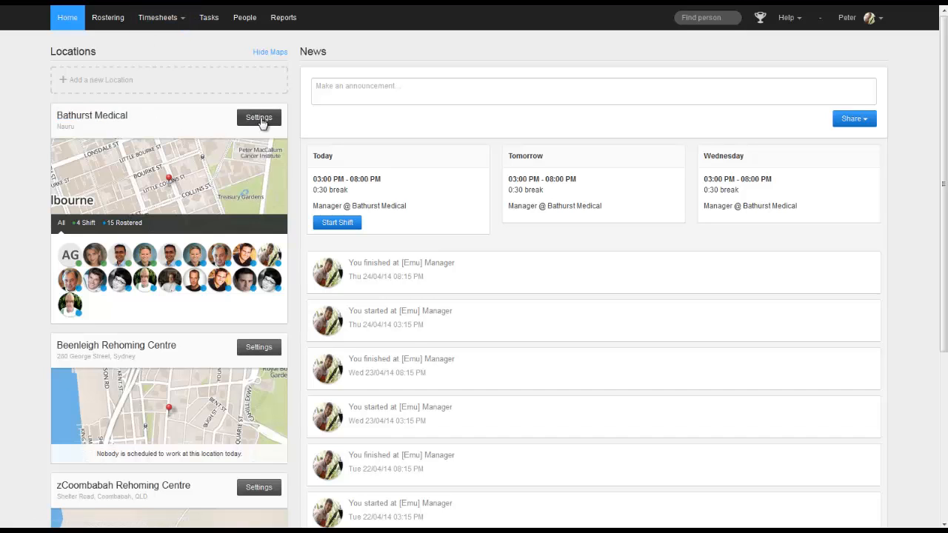
{"action": "left_click", "coordinate": [259, 118]}
{"action": "triple_click", "coordinate": [289, 94]}
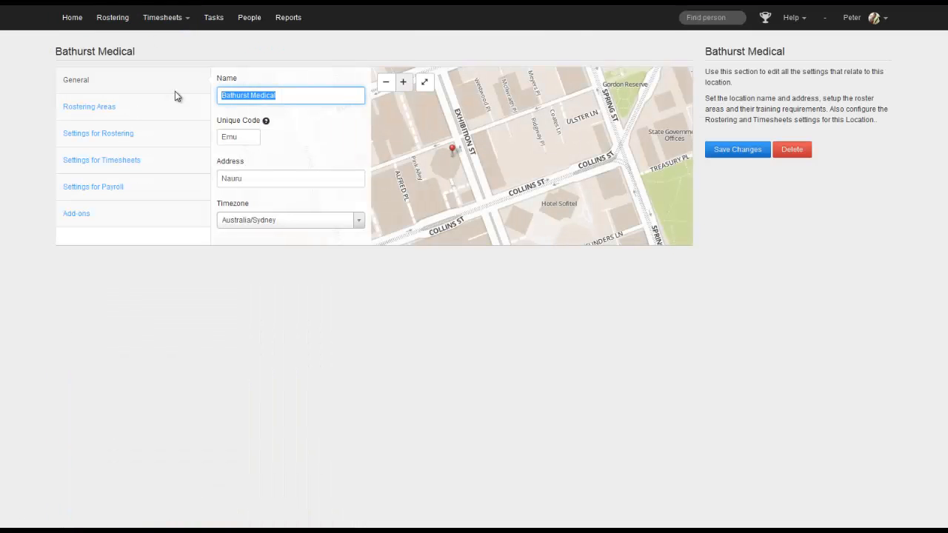
{"action": "type", "text": "Bite "}
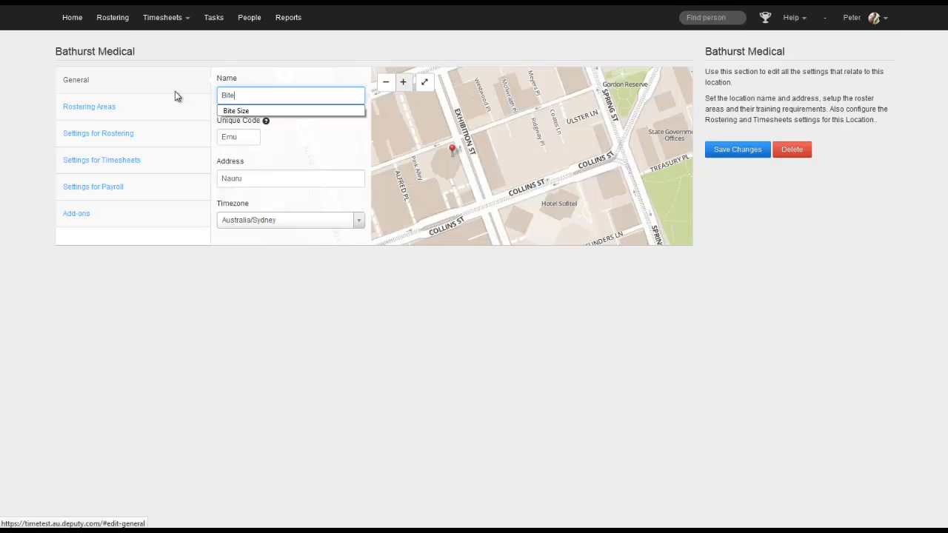
{"action": "type", "text": "Size"}
Replace the location's address in its general settings with the new Sydney street address
{"action": "left_click", "coordinate": [195, 106]}
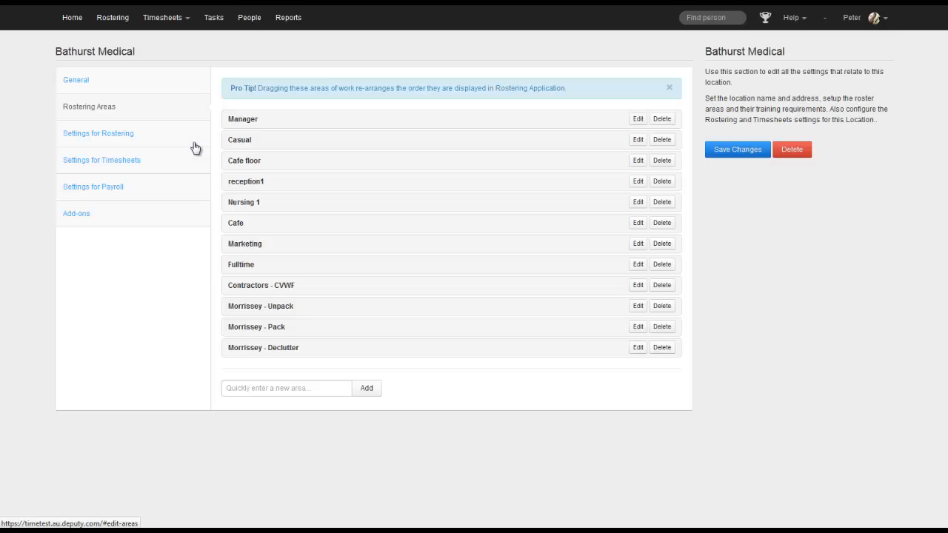
{"action": "left_click", "coordinate": [76, 80]}
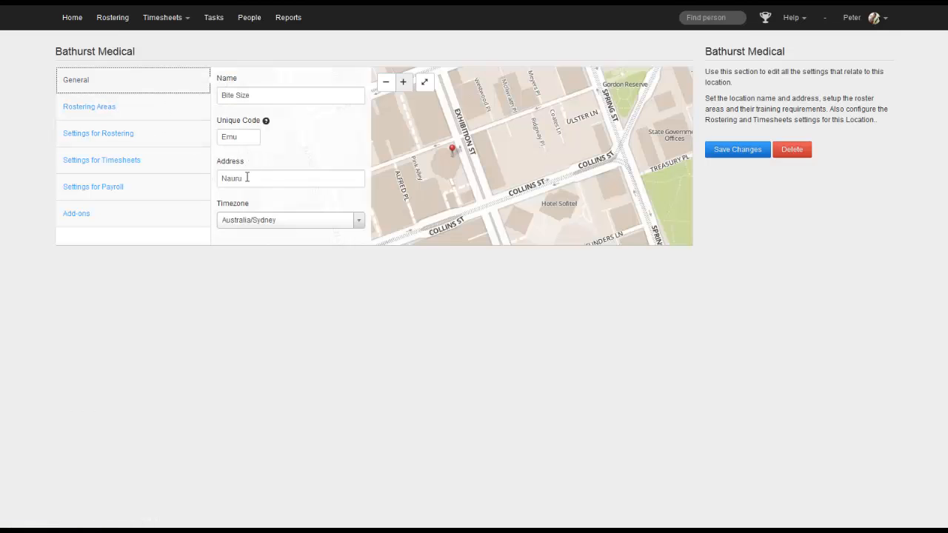
{"action": "left_click_drag", "start_coordinate": [247, 178], "coordinate": [209, 185]}
{"action": "type", "text": "200 "}
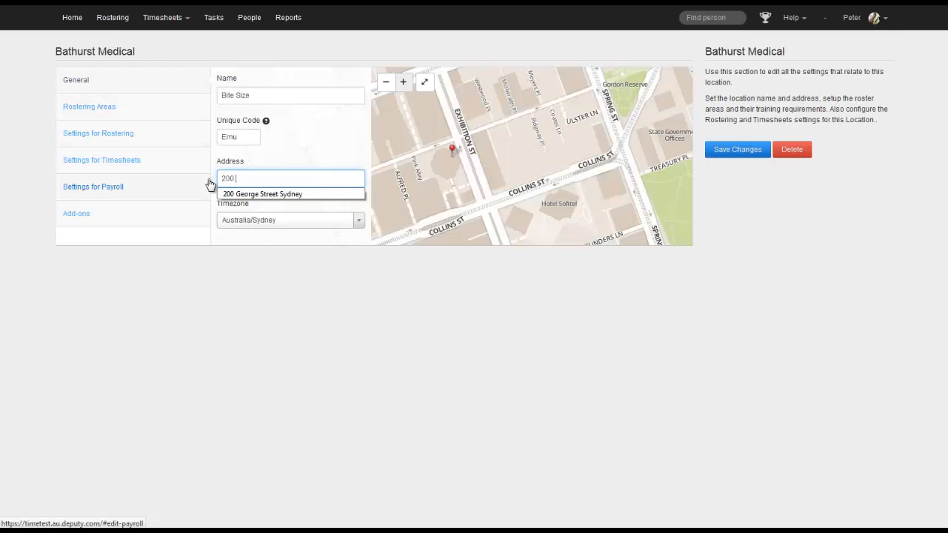
{"action": "type", "text": "George Street Sydney"}
{"action": "key", "text": "Tab"}
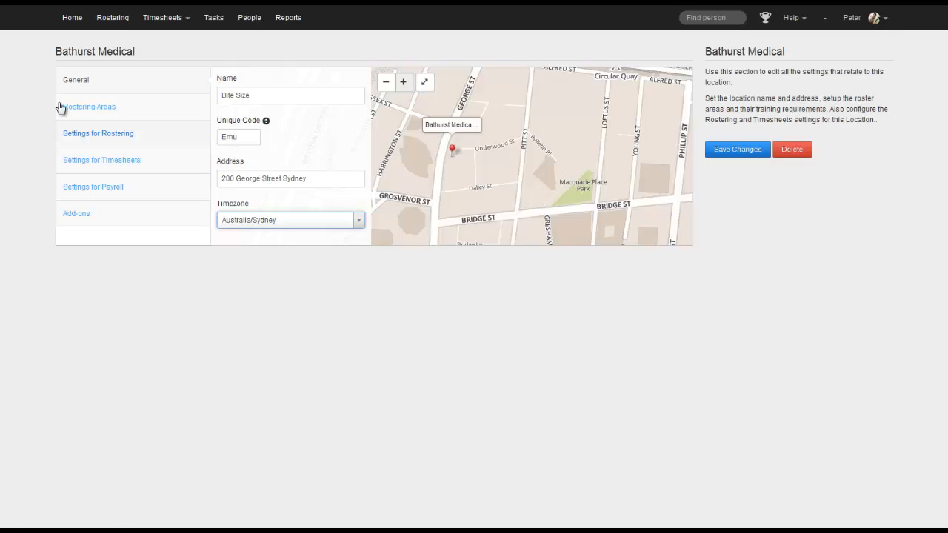
Reorder the location's rostering areas so that Fulltime sits directly below Manager
{"action": "left_click", "coordinate": [89, 107]}
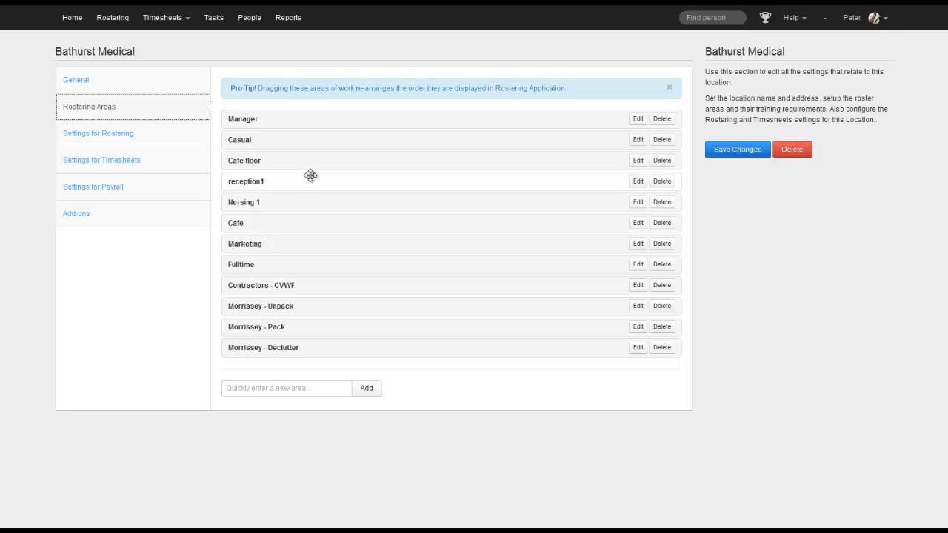
{"action": "left_click_drag", "start_coordinate": [237, 267], "coordinate": [246, 136]}
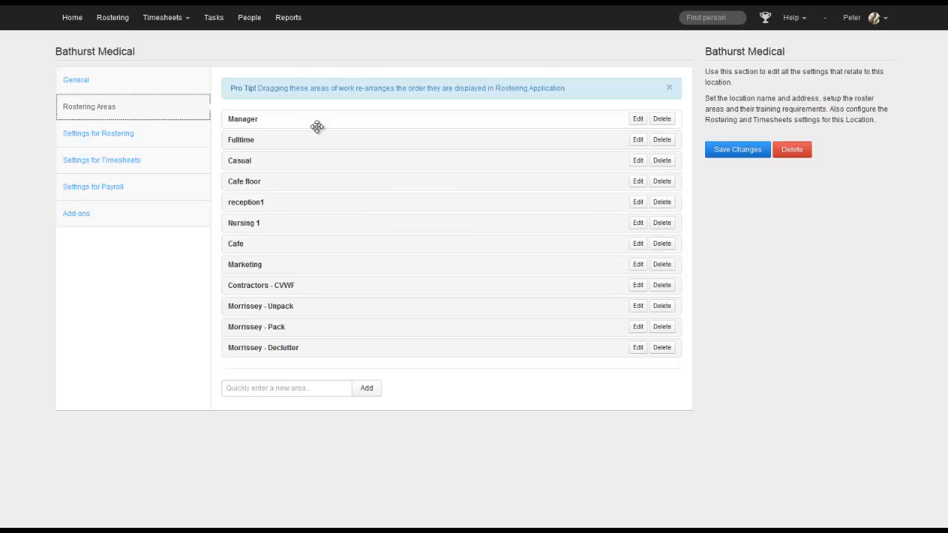
Examine the location's rostering settings, including week start and prevent modification, and the rounding options in its timesheet settings
{"action": "left_click", "coordinate": [100, 133]}
{"action": "left_click", "coordinate": [490, 102]}
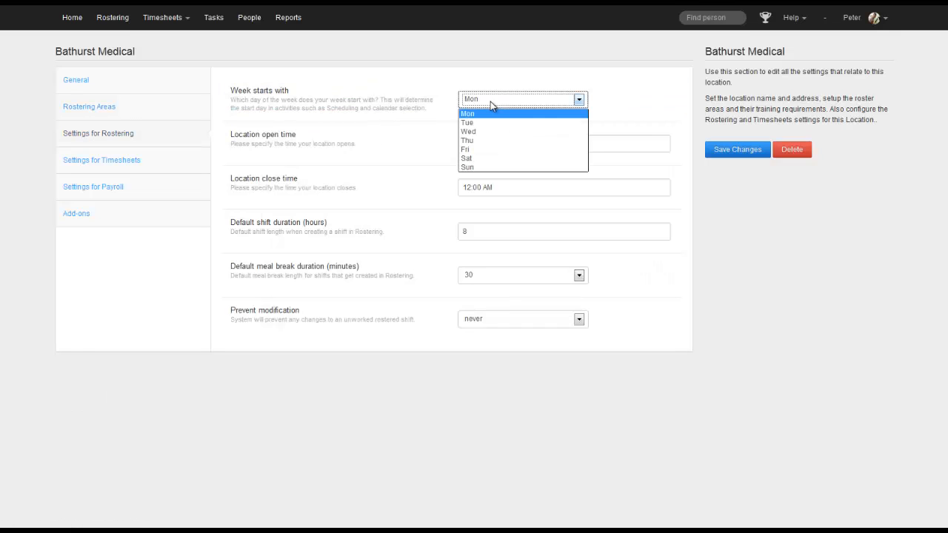
{"action": "left_click", "coordinate": [492, 105]}
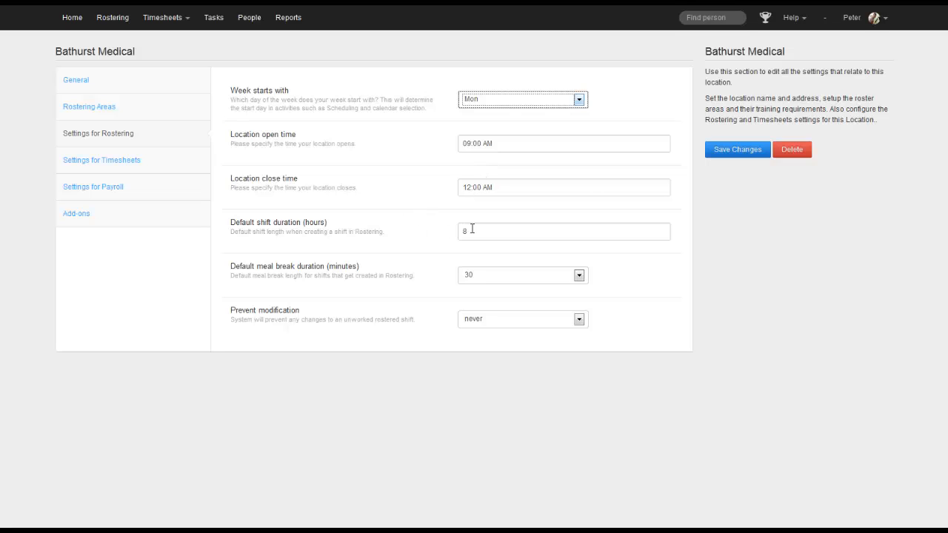
{"action": "left_click", "coordinate": [482, 318]}
{"action": "left_click", "coordinate": [391, 314]}
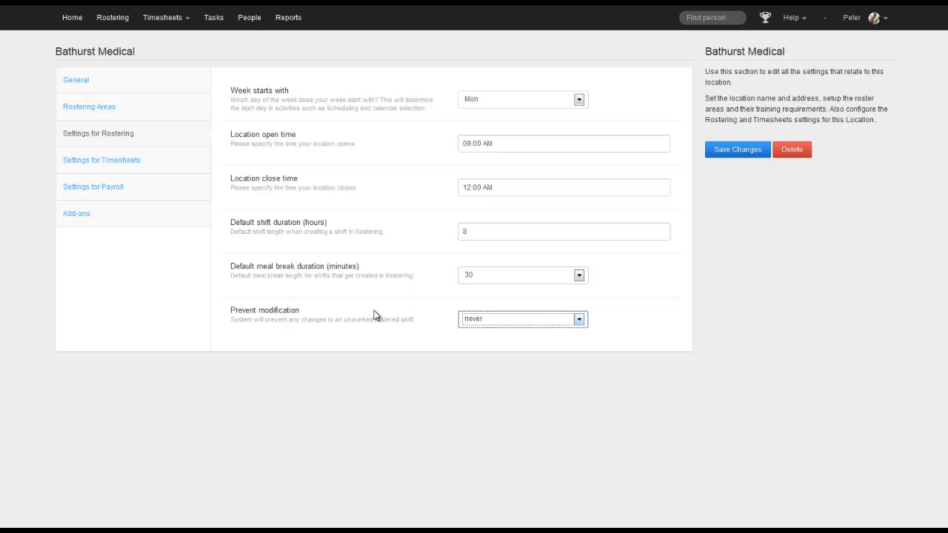
{"action": "left_click", "coordinate": [115, 165]}
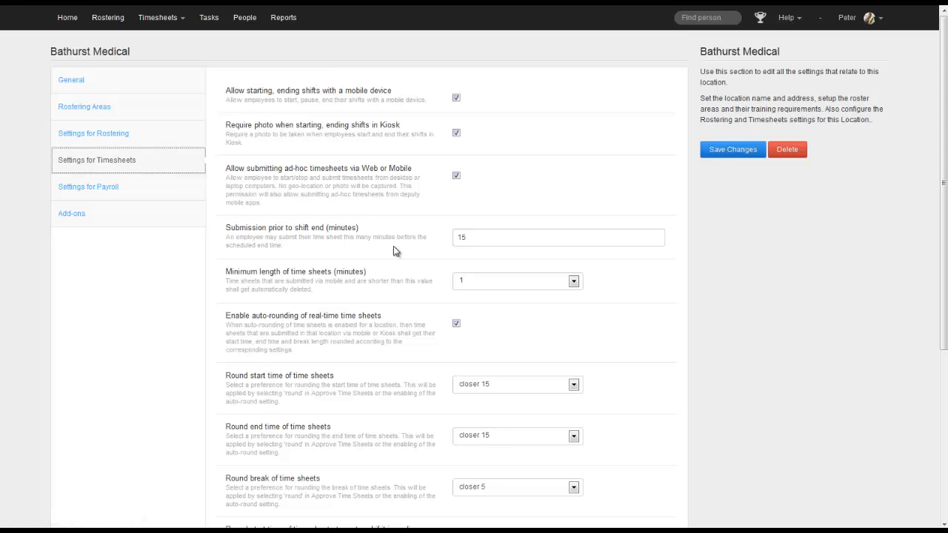
{"action": "scroll", "coordinate": [393, 251], "scroll_direction": "down", "scroll_amount": 3}
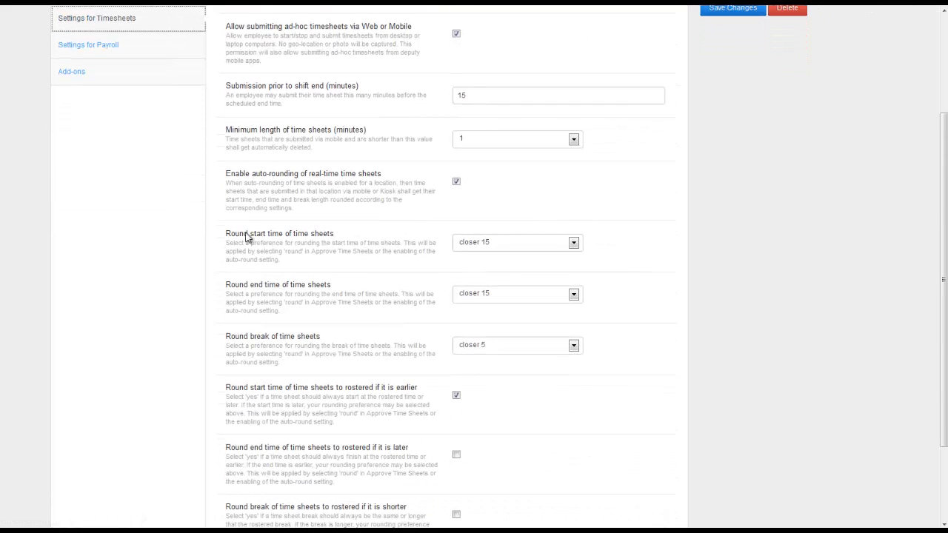
{"action": "left_click_drag", "start_coordinate": [226, 234], "coordinate": [336, 220]}
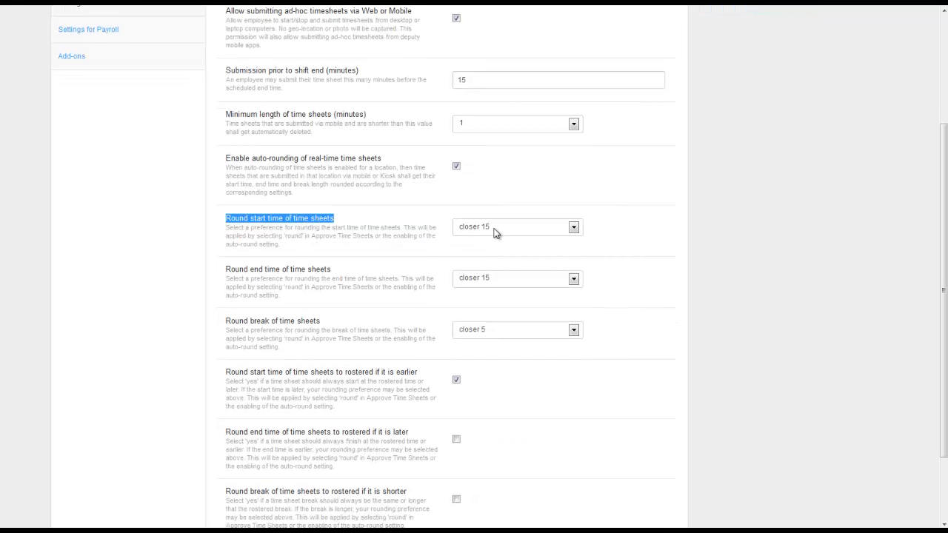
{"action": "scroll", "coordinate": [376, 248], "scroll_direction": "up", "scroll_amount": 3}
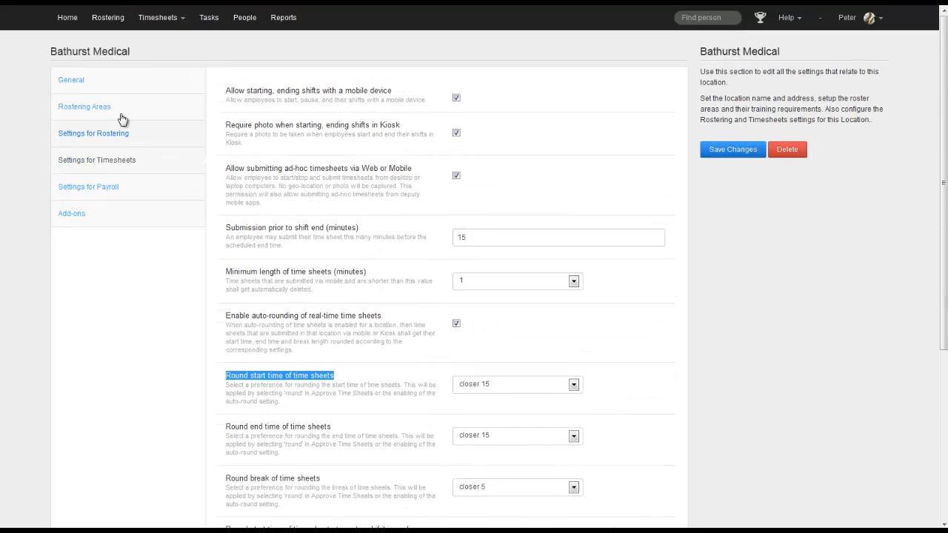
Return to the general settings and save the changes made to the location
{"action": "left_click", "coordinate": [71, 82]}
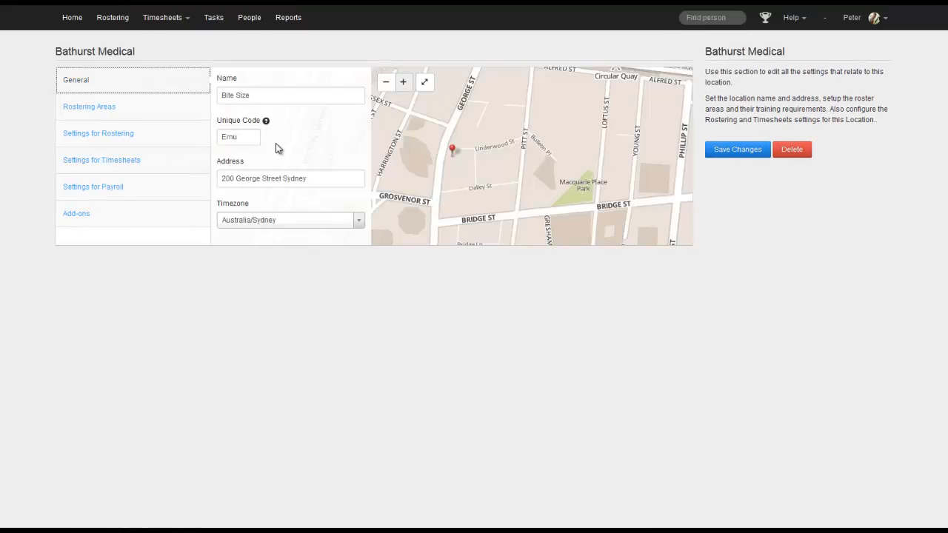
{"action": "left_click", "coordinate": [723, 151]}
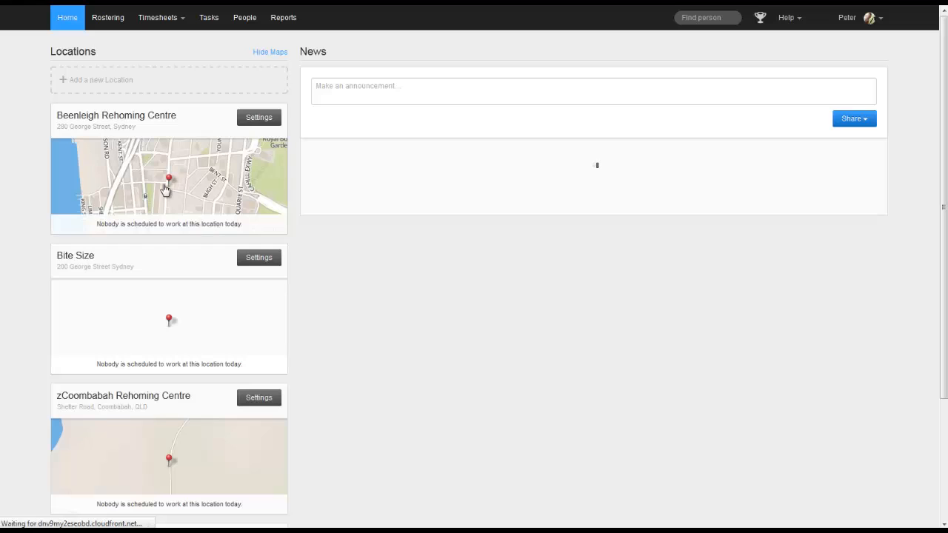
Open the profile of the Bite Size employee rostered to start at 03:30 PM and start finding a replacement for today's 03:30 PM - 06:30 PM shift
{"action": "left_click_drag", "start_coordinate": [57, 255], "coordinate": [96, 259]}
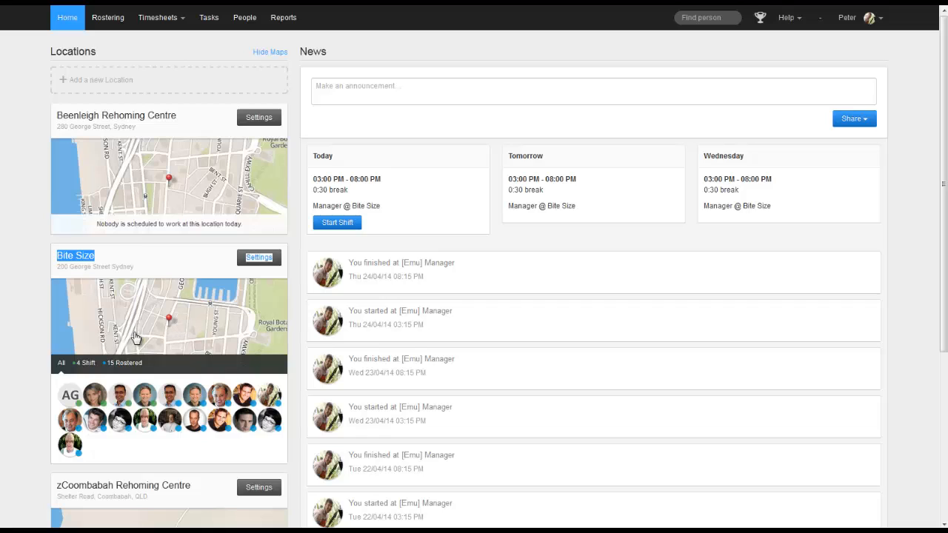
{"action": "scroll", "coordinate": [154, 308], "scroll_direction": "down", "scroll_amount": 2}
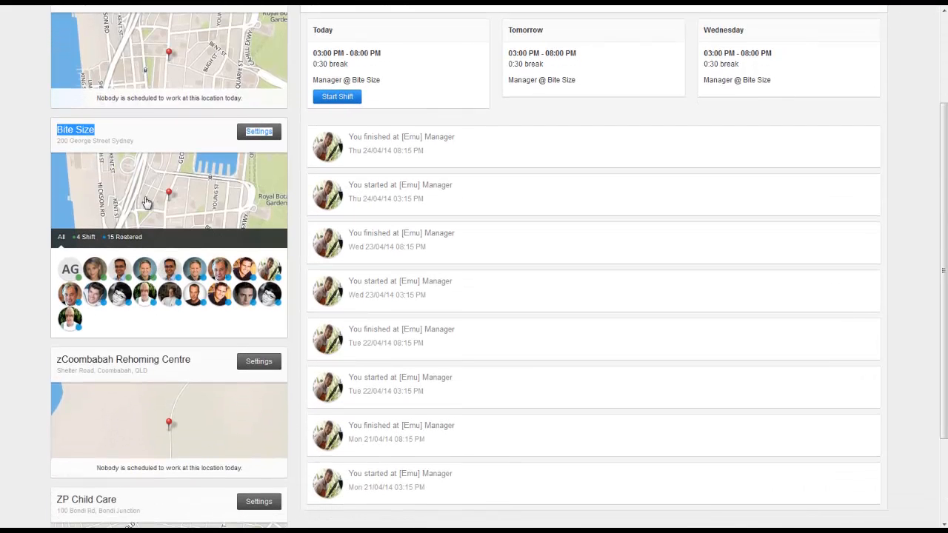
{"action": "left_click", "coordinate": [153, 130]}
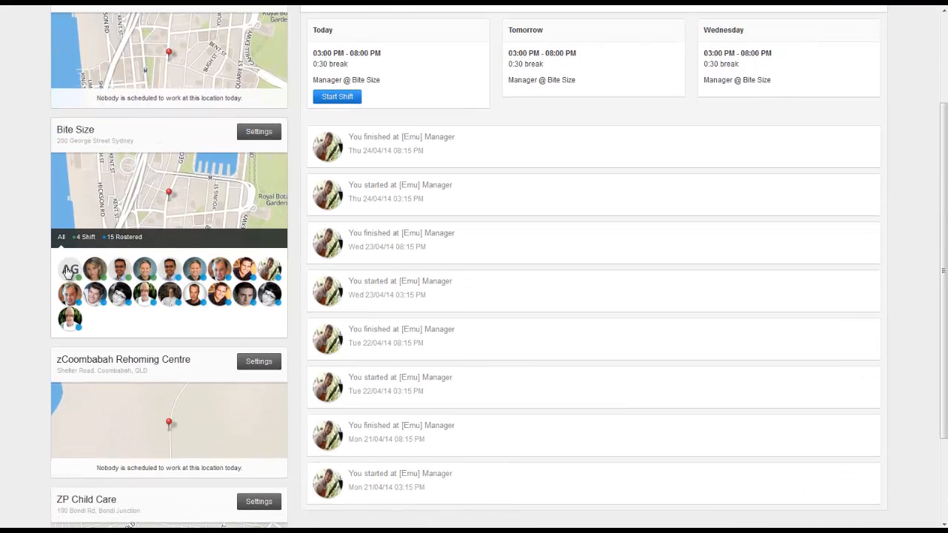
{"action": "mouse_move", "coordinate": [68, 271]}
{"action": "mouse_move", "coordinate": [195, 275]}
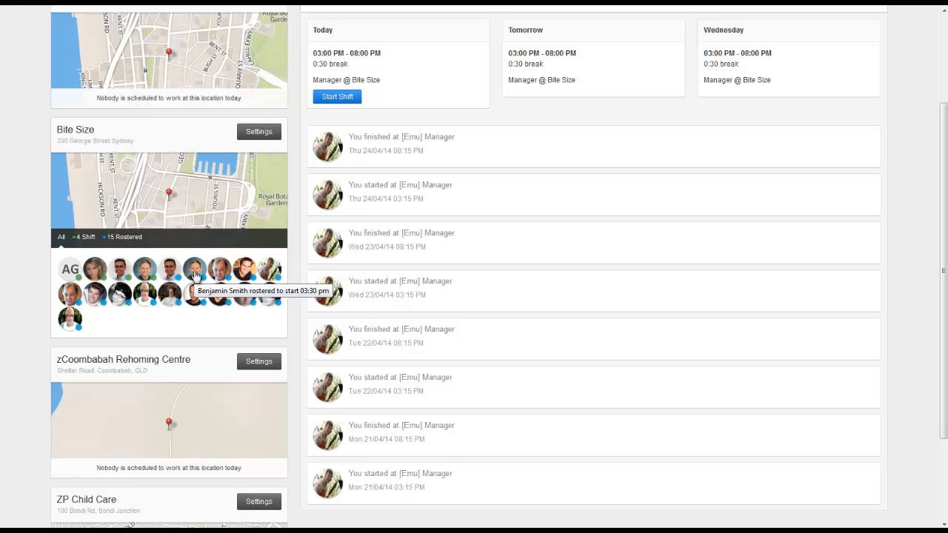
{"action": "left_click", "coordinate": [195, 275]}
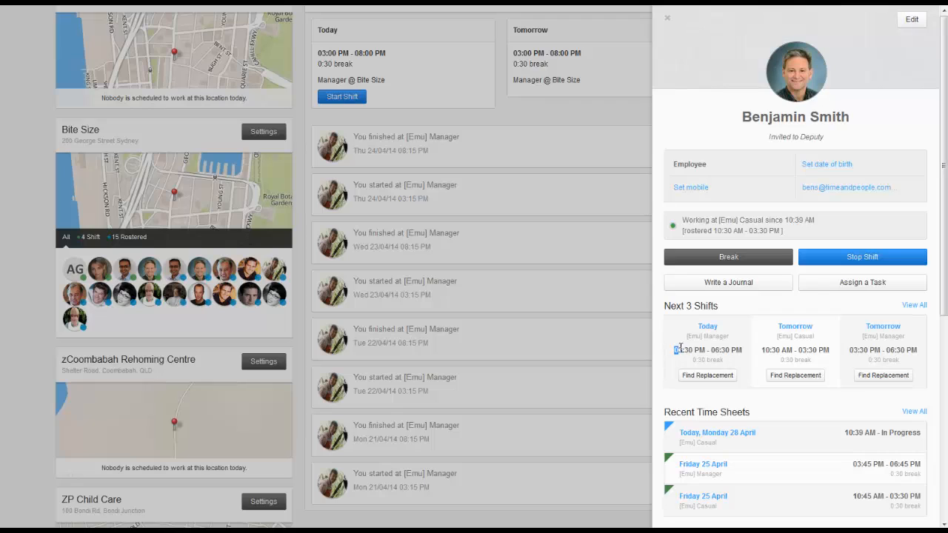
{"action": "left_click_drag", "start_coordinate": [675, 350], "coordinate": [740, 347]}
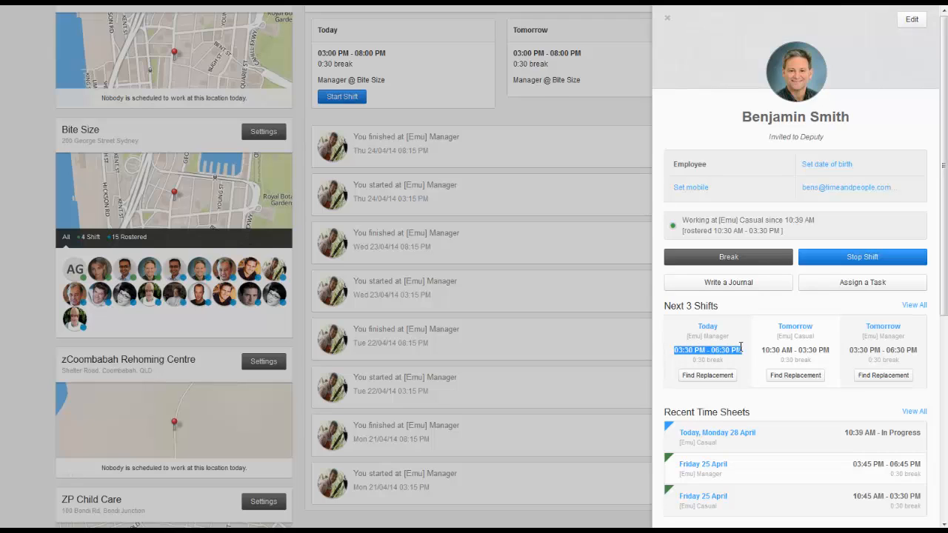
{"action": "left_click", "coordinate": [708, 376]}
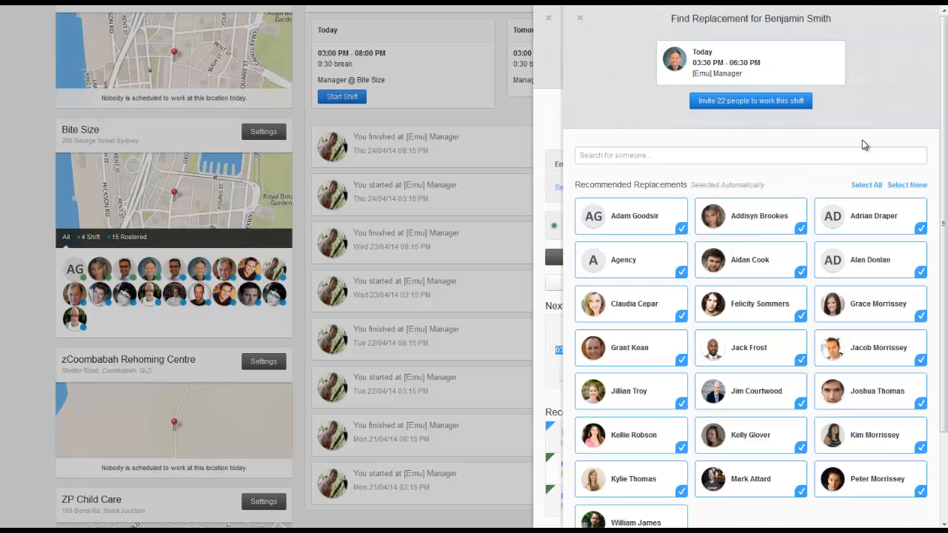
Deselect all recommended replacements, select only the second and fifth people listed, and invite them to work the shift
{"action": "left_click", "coordinate": [905, 187]}
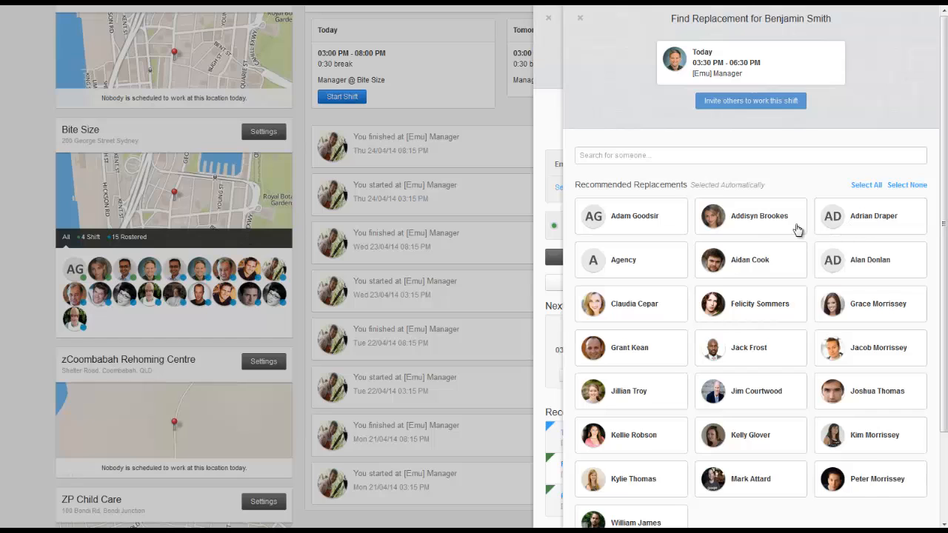
{"action": "left_click", "coordinate": [752, 227]}
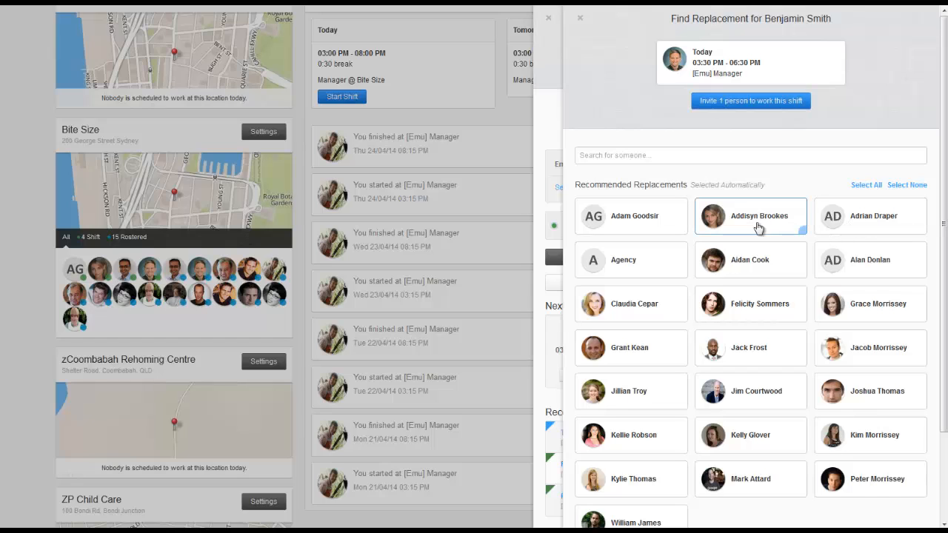
{"action": "left_click", "coordinate": [744, 265]}
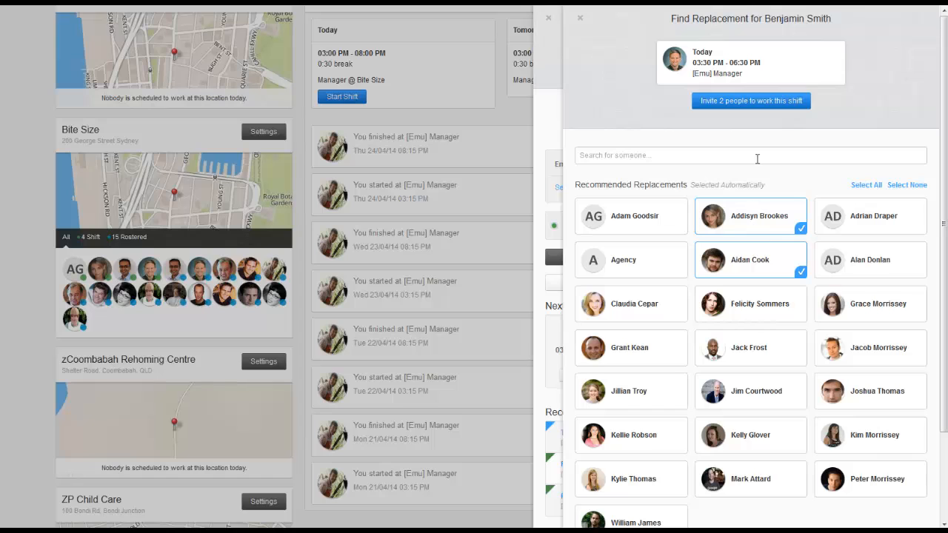
{"action": "left_click", "coordinate": [751, 103]}
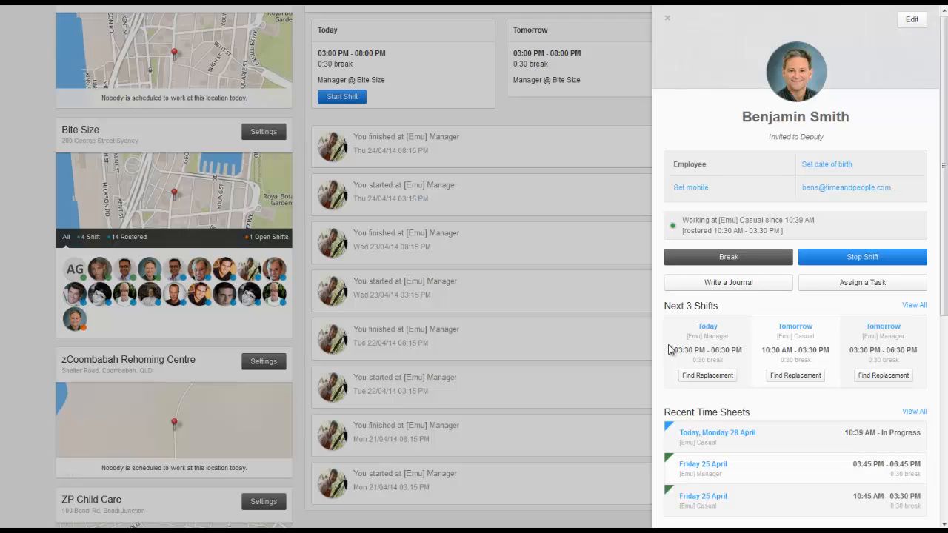
Check today's shift time in the employee's profile and close the profile
{"action": "left_click_drag", "start_coordinate": [674, 350], "coordinate": [742, 348]}
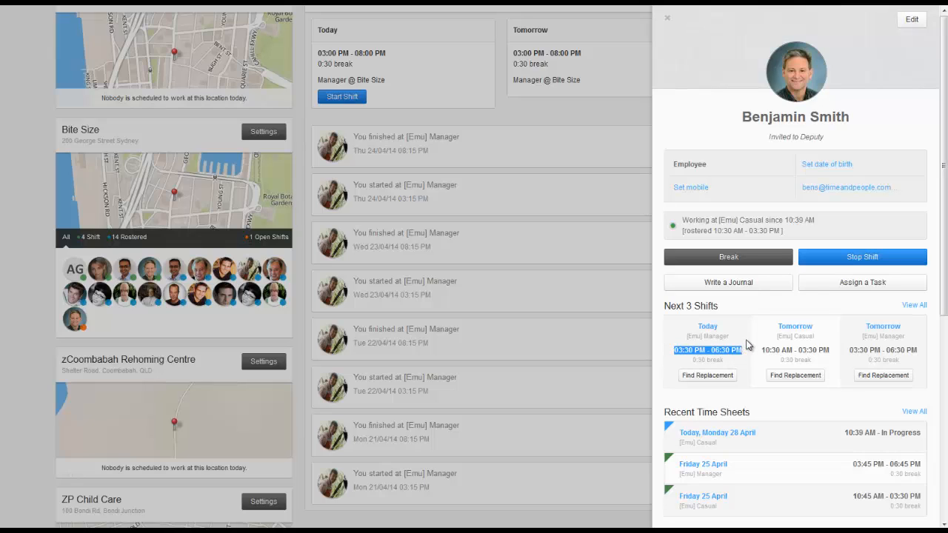
{"action": "left_click", "coordinate": [745, 326]}
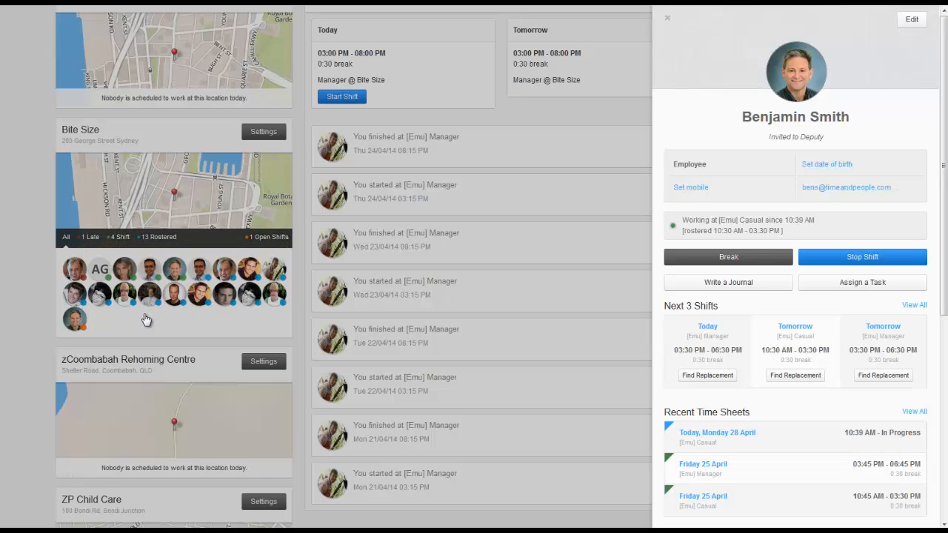
{"action": "left_click", "coordinate": [668, 19]}
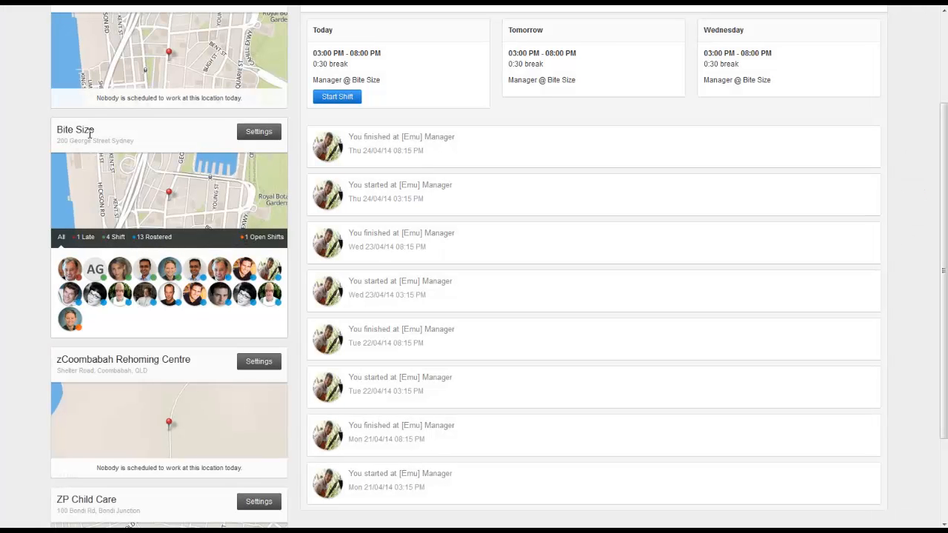
Leave the Bite Size location overview and open the list of all people
{"action": "left_click_drag", "start_coordinate": [66, 130], "coordinate": [56, 130]}
{"action": "scroll", "coordinate": [225, 66], "scroll_direction": "up", "scroll_amount": 2}
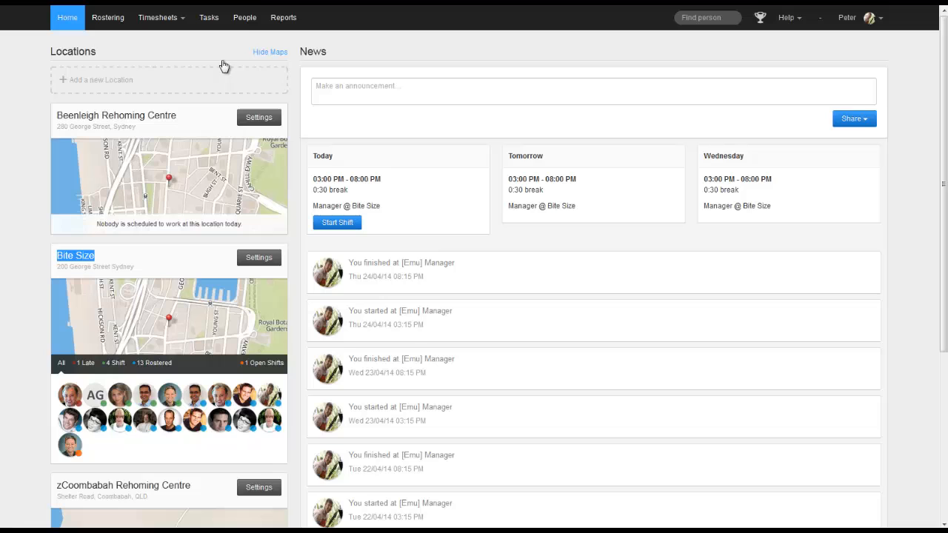
{"action": "left_click", "coordinate": [243, 21]}
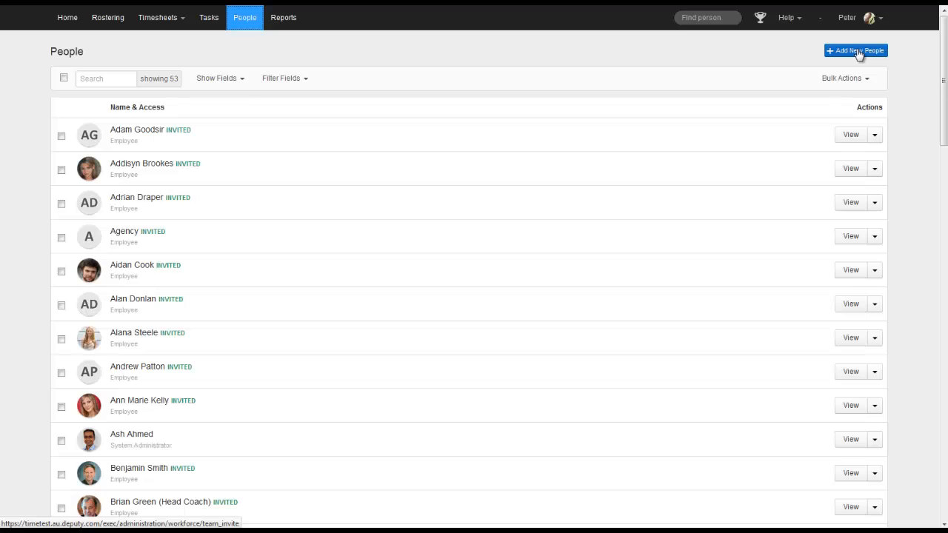
Open the first listed employee's details for editing and review the name, email, mobile and available access levels
{"action": "left_click", "coordinate": [875, 139]}
{"action": "left_click", "coordinate": [804, 155]}
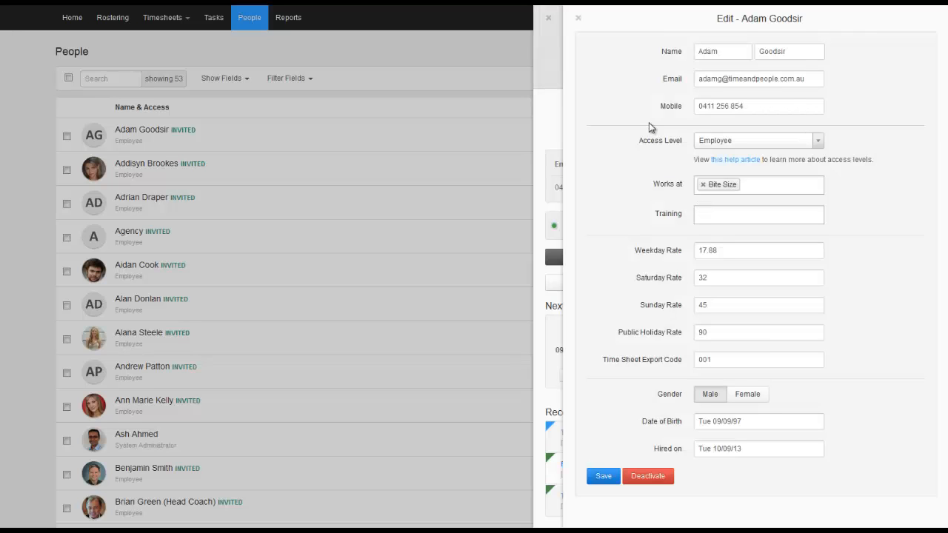
{"action": "left_click_drag", "start_coordinate": [731, 51], "coordinate": [688, 58]}
{"action": "left_click_drag", "start_coordinate": [792, 53], "coordinate": [721, 78]}
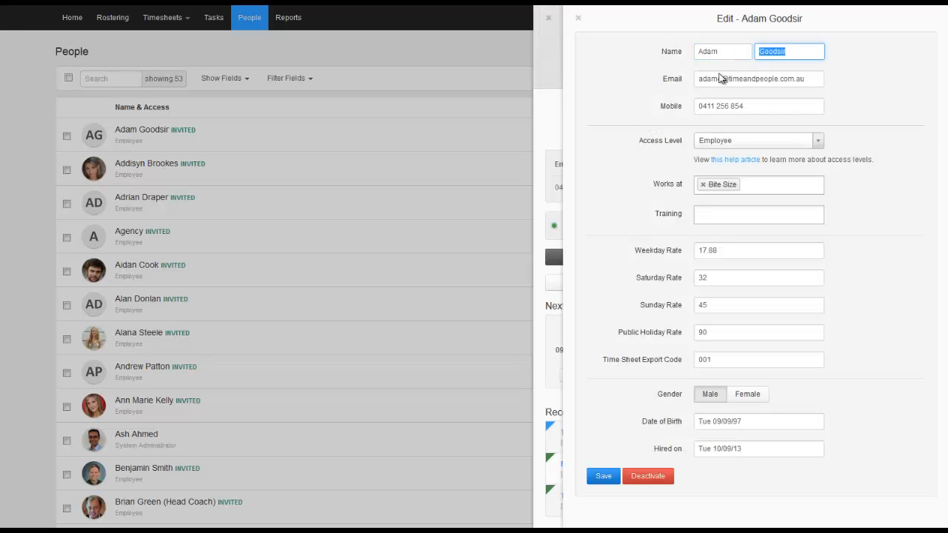
{"action": "left_click_drag", "start_coordinate": [800, 80], "coordinate": [676, 119]}
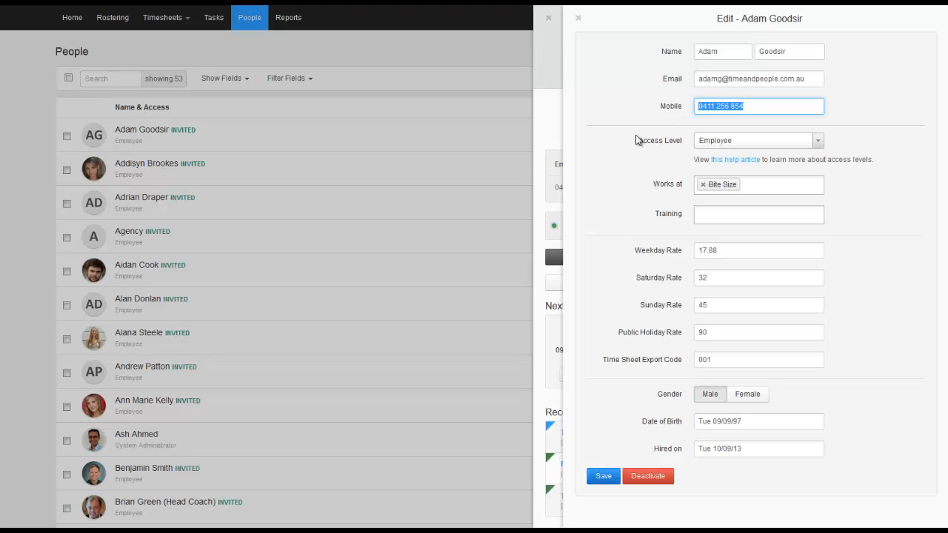
{"action": "left_click", "coordinate": [774, 142]}
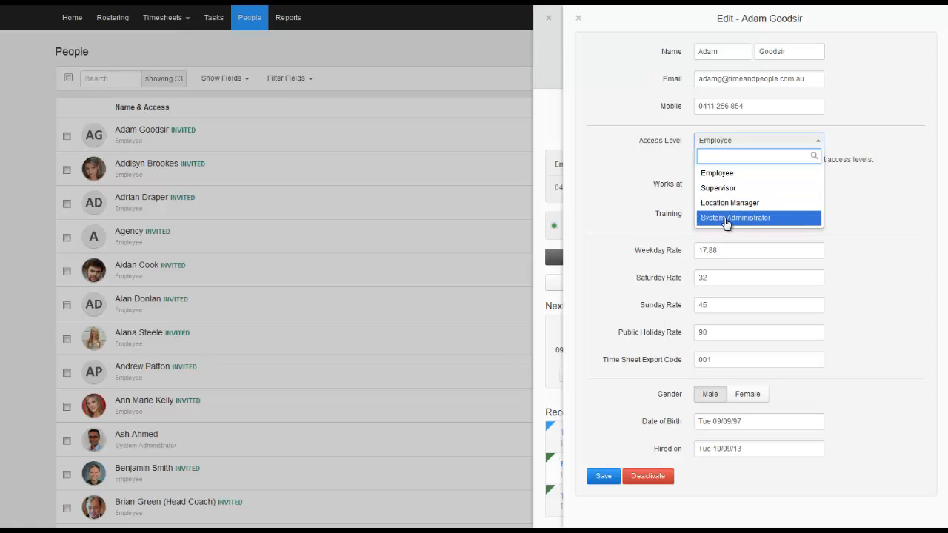
{"action": "left_click", "coordinate": [629, 187]}
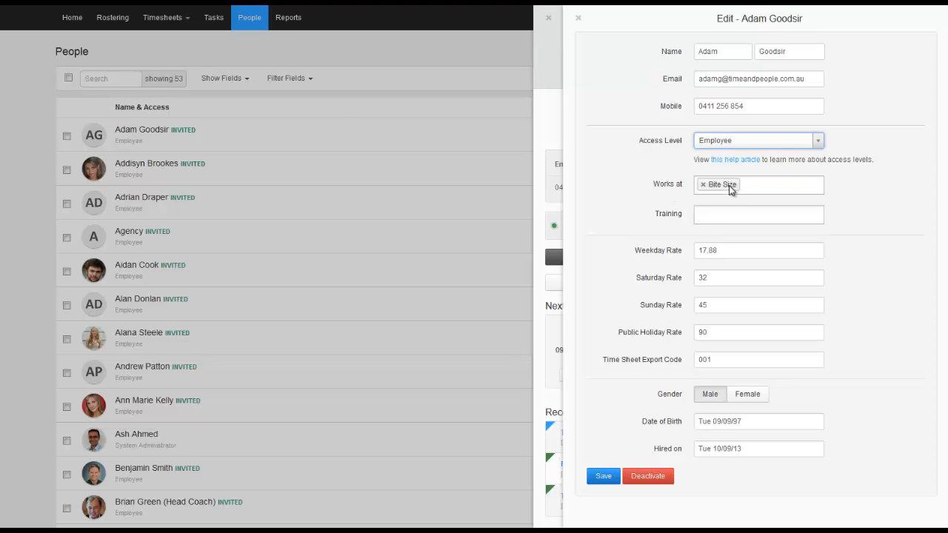
Add Beenleigh Rehoming Centre to the employee's work locations and remove it again
{"action": "left_click", "coordinate": [758, 188]}
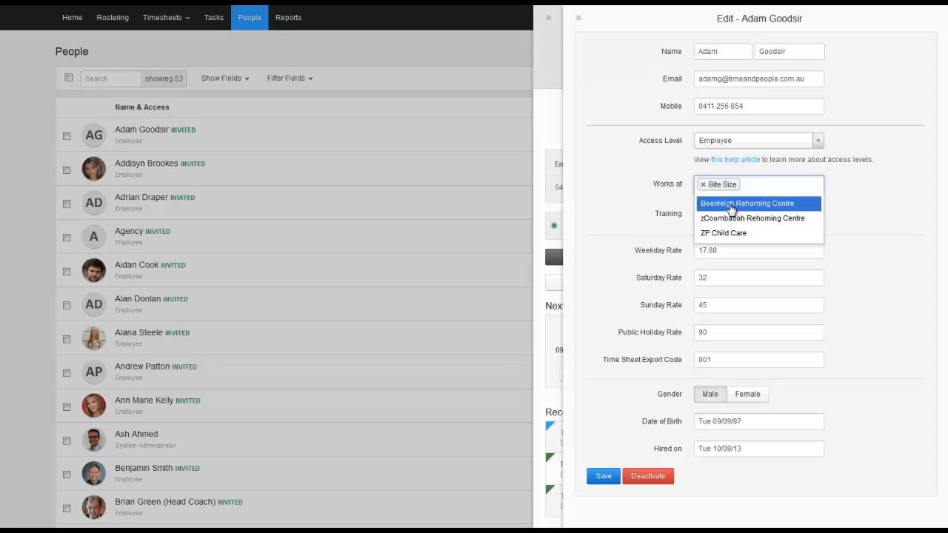
{"action": "left_click", "coordinate": [731, 208]}
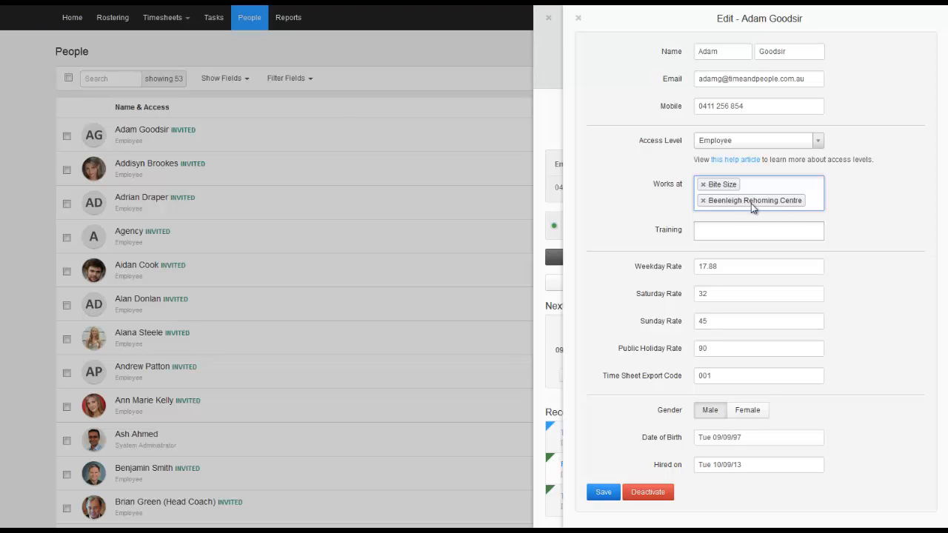
{"action": "double_click", "coordinate": [705, 51]}
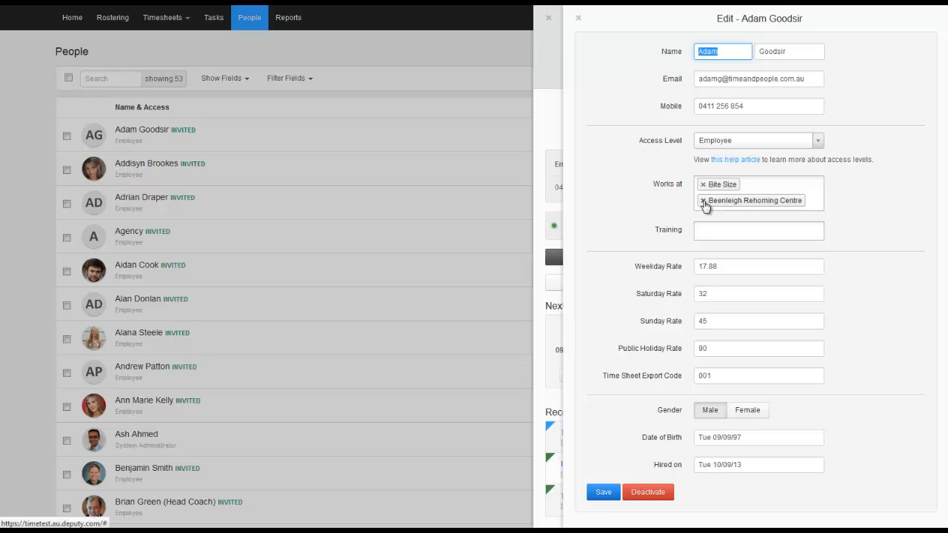
{"action": "left_click", "coordinate": [705, 205]}
Add Bobcat Excavator and First Aid to the employee's training and remove both again
{"action": "left_click", "coordinate": [716, 215]}
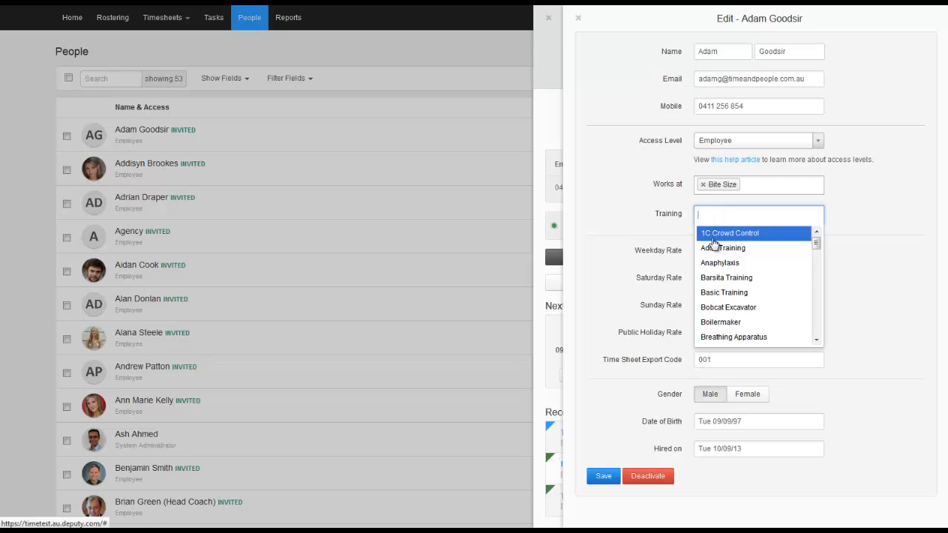
{"action": "left_click", "coordinate": [722, 308]}
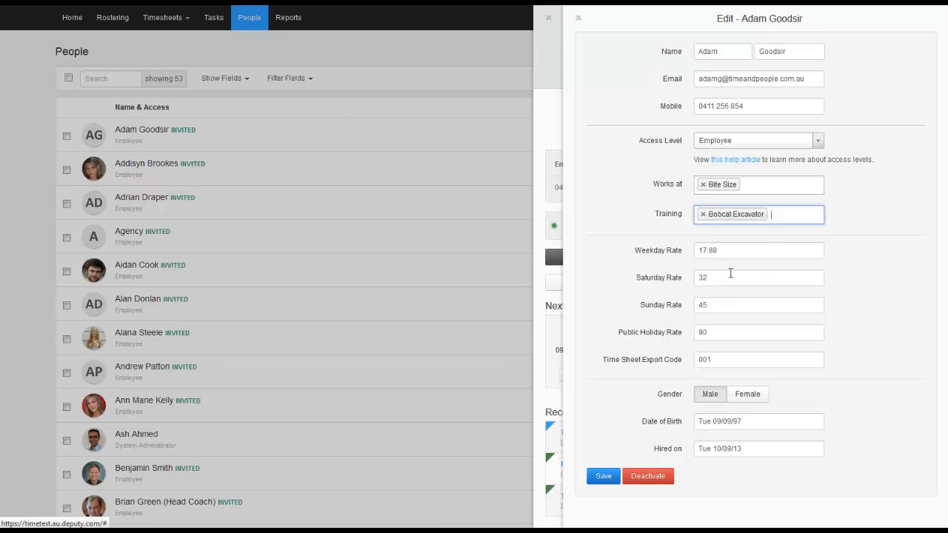
{"action": "type", "text": "fir"}
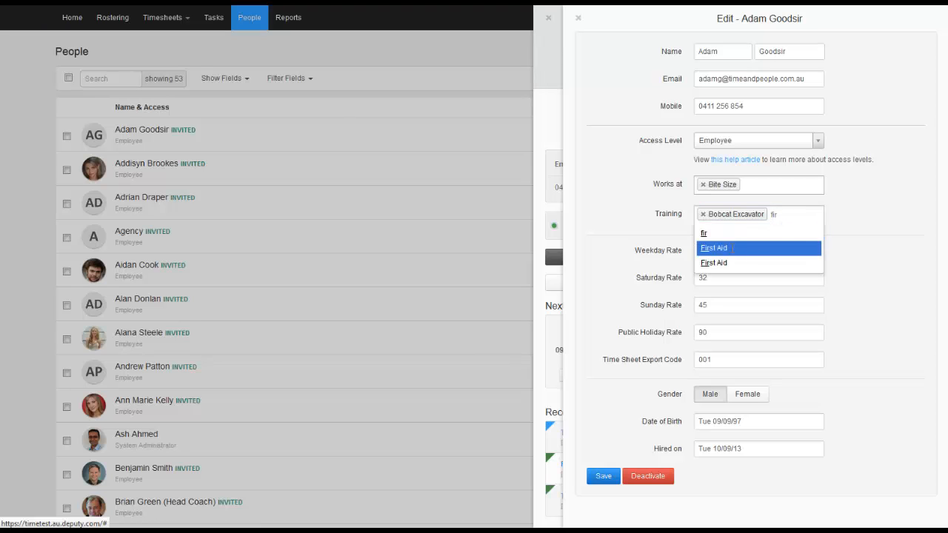
{"action": "left_click", "coordinate": [737, 248]}
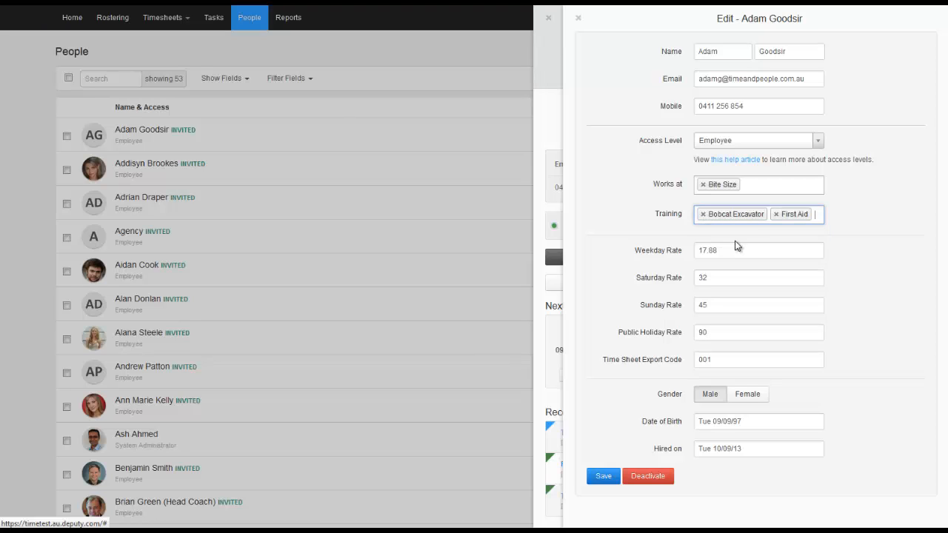
{"action": "left_click", "coordinate": [776, 217]}
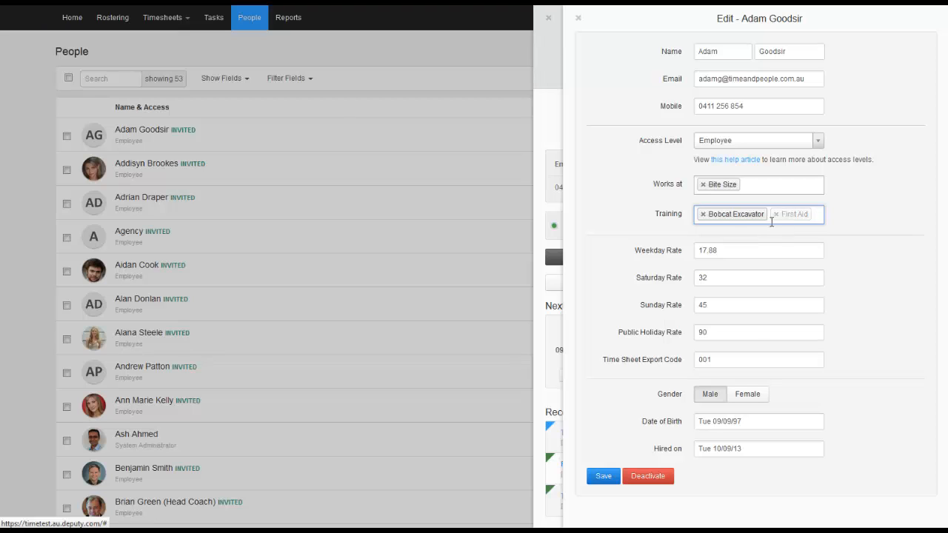
{"action": "left_click", "coordinate": [703, 216]}
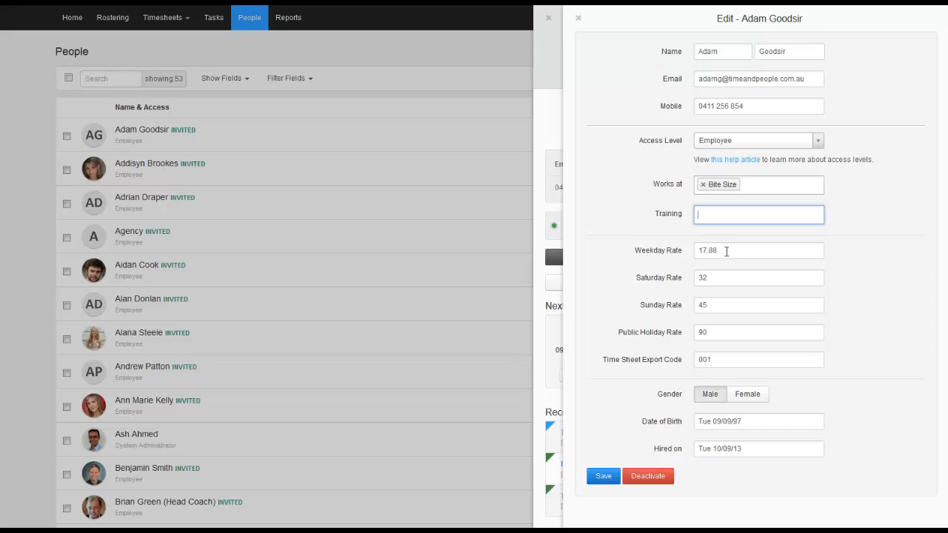
Check the employee's weekday, Saturday, Sunday and public holiday rates, and save and close the record
{"action": "left_click_drag", "start_coordinate": [726, 252], "coordinate": [680, 254]}
{"action": "left_click_drag", "start_coordinate": [716, 279], "coordinate": [663, 283]}
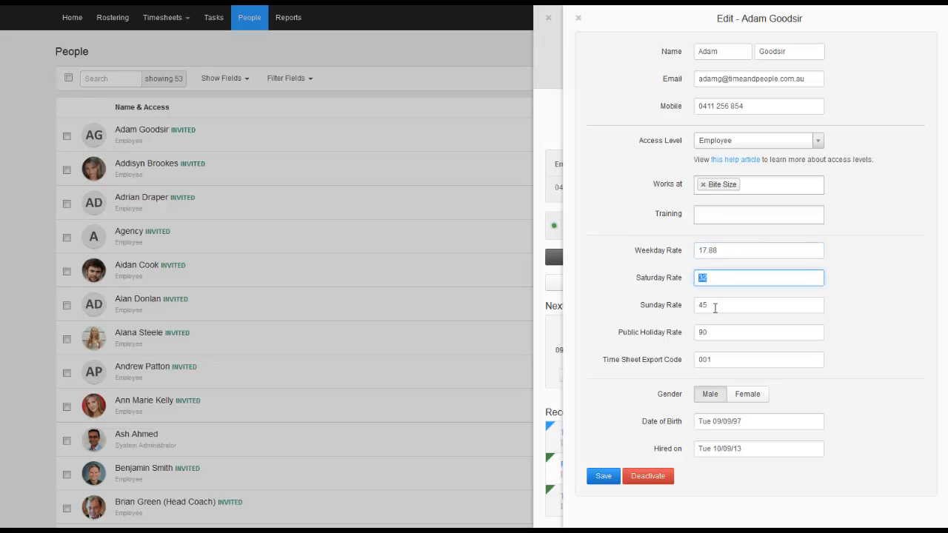
{"action": "left_click_drag", "start_coordinate": [716, 307], "coordinate": [639, 326]}
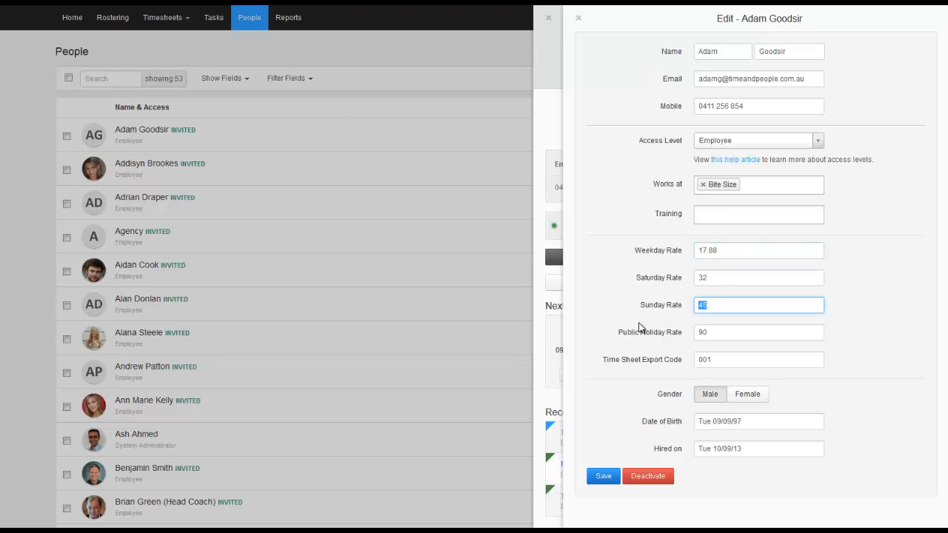
{"action": "left_click", "coordinate": [715, 333]}
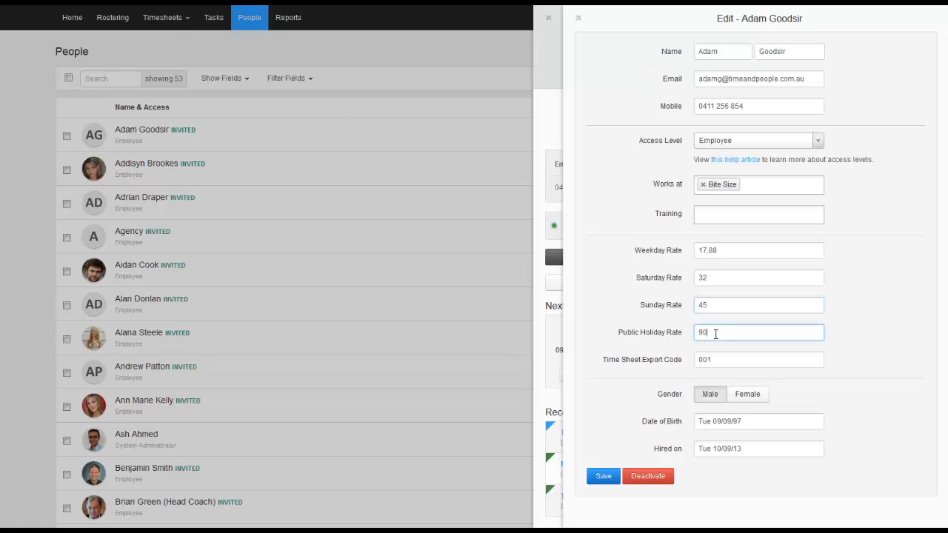
{"action": "left_click_drag", "start_coordinate": [719, 332], "coordinate": [671, 333]}
{"action": "left_click_drag", "start_coordinate": [730, 252], "coordinate": [685, 261]}
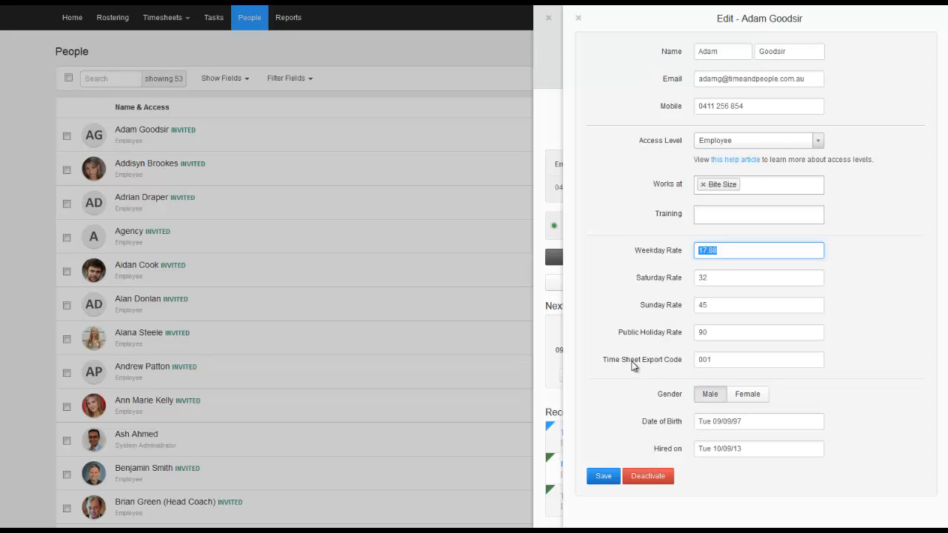
{"action": "left_click", "coordinate": [604, 476]}
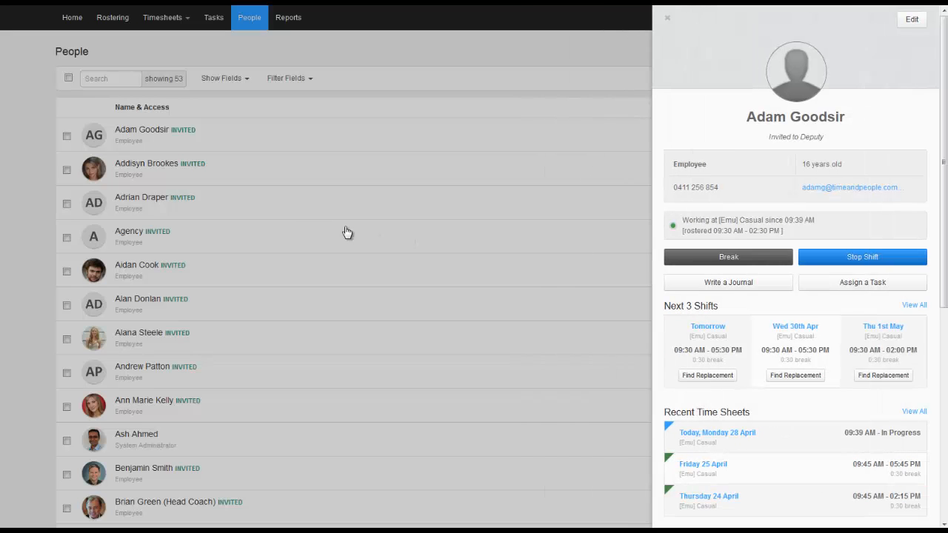
{"action": "left_click", "coordinate": [668, 20]}
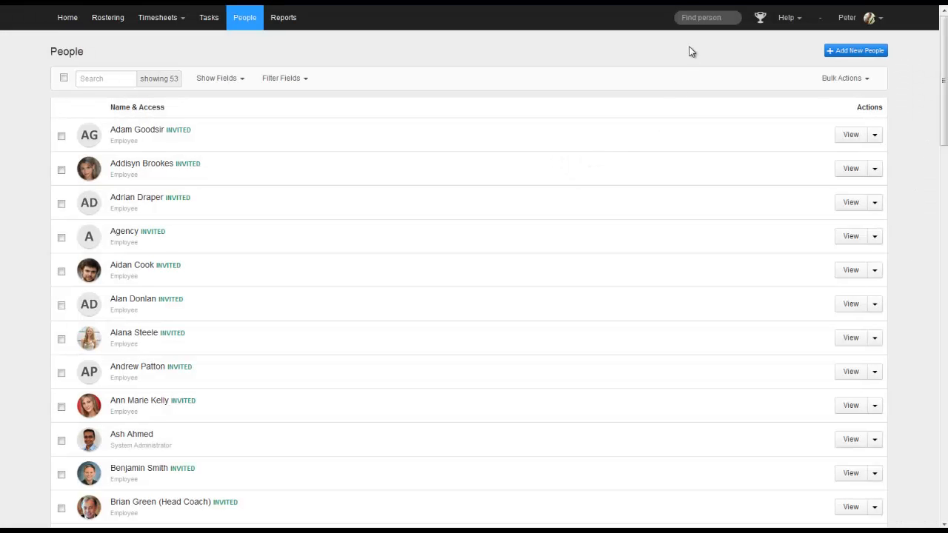
Search for the first listed employee by the start of their first name and open their profile
{"action": "left_click", "coordinate": [701, 16]}
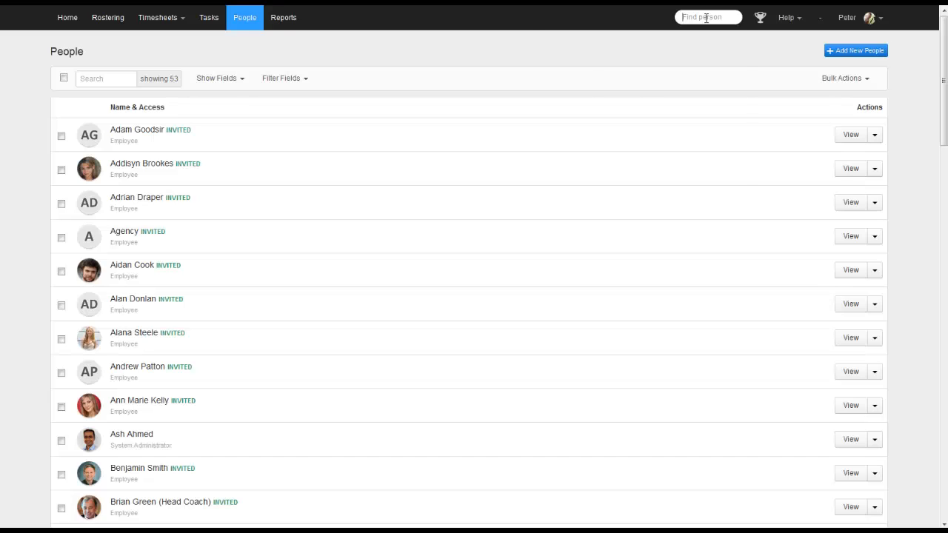
{"action": "type", "text": "ada"}
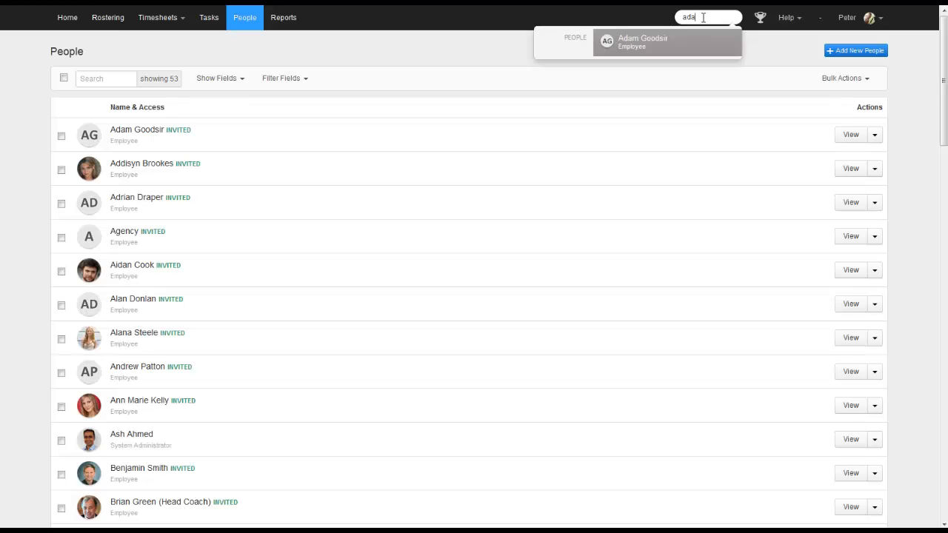
{"action": "left_click", "coordinate": [614, 41]}
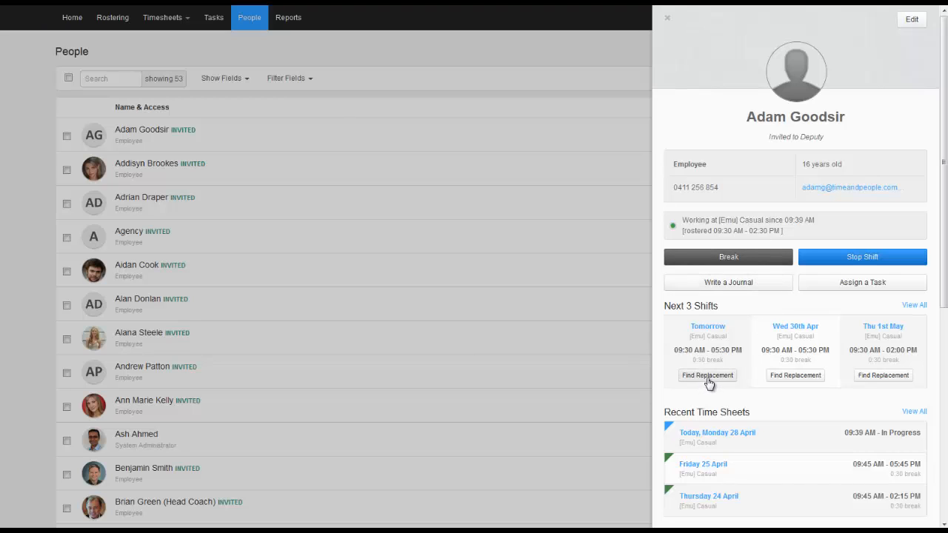
Review the employee's next shifts, recent time sheets, unavailability, leave and recent journals, and close the profile
{"action": "scroll", "coordinate": [740, 296], "scroll_direction": "down", "scroll_amount": 1}
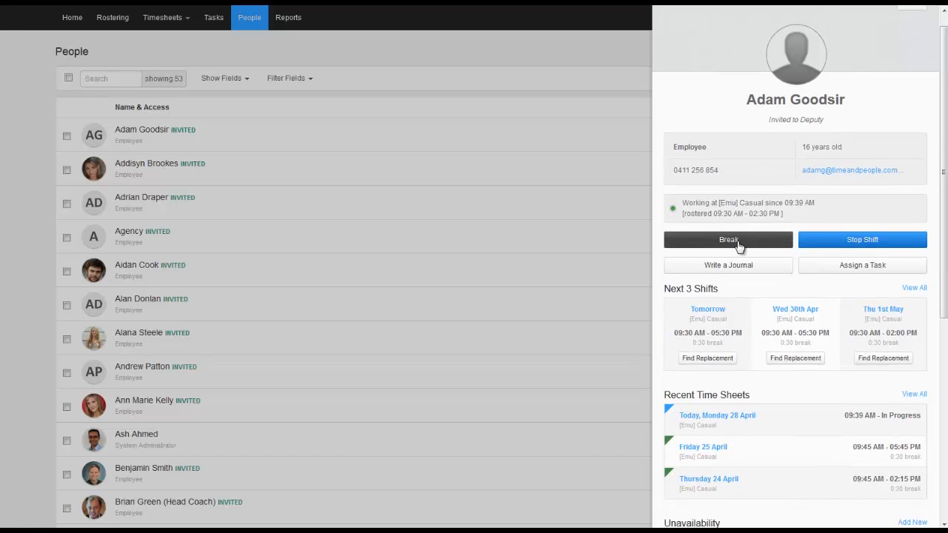
{"action": "scroll", "coordinate": [757, 297], "scroll_direction": "down", "scroll_amount": 1}
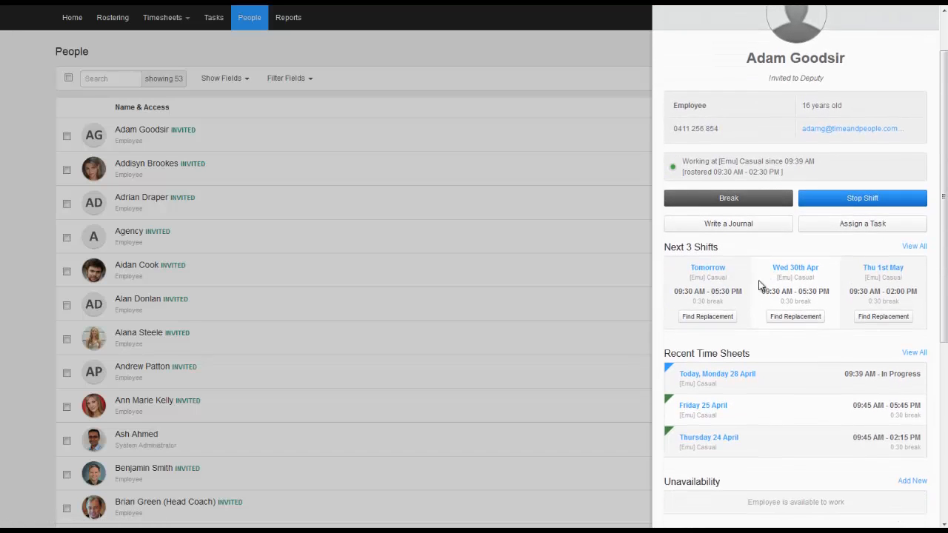
{"action": "scroll", "coordinate": [769, 331], "scroll_direction": "down", "scroll_amount": 1}
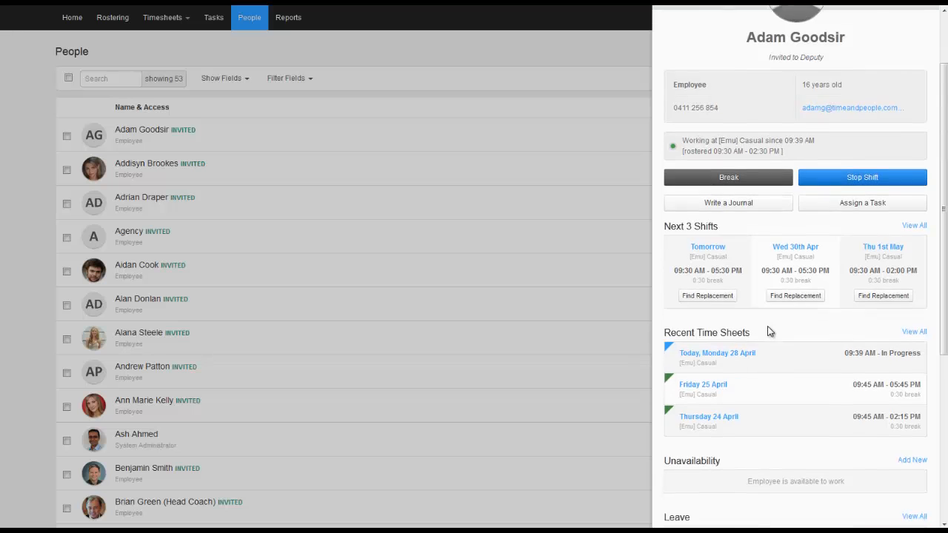
{"action": "scroll", "coordinate": [770, 326], "scroll_direction": "down", "scroll_amount": 3}
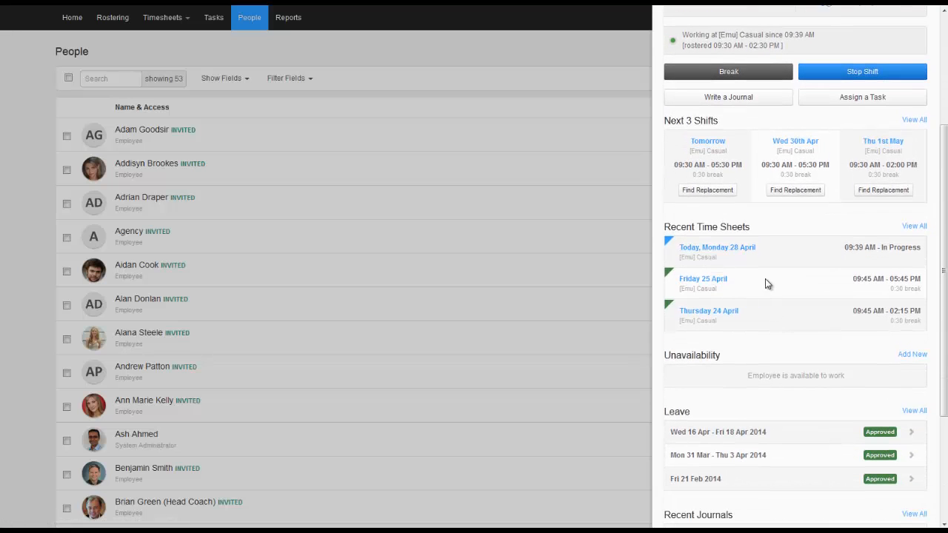
{"action": "scroll", "coordinate": [765, 279], "scroll_direction": "down", "scroll_amount": 3}
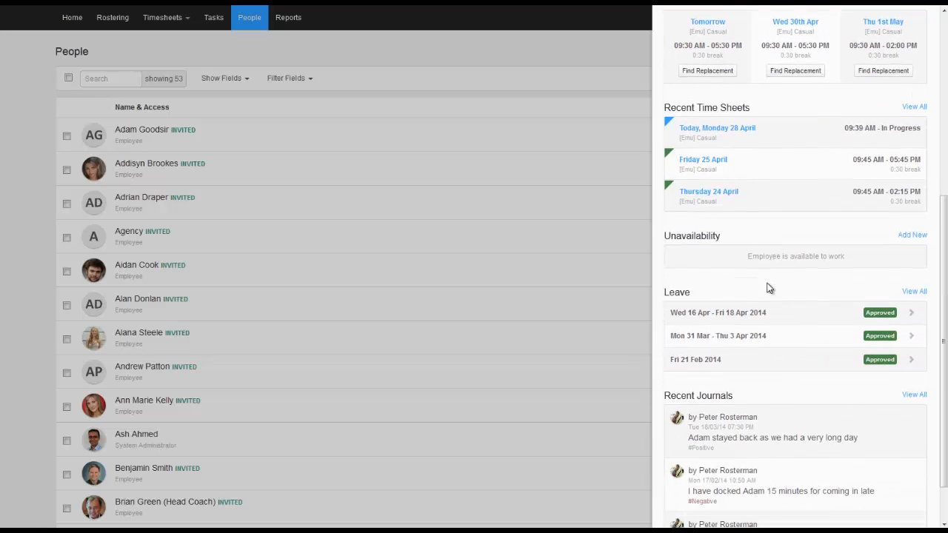
{"action": "scroll", "coordinate": [768, 288], "scroll_direction": "down", "scroll_amount": 1}
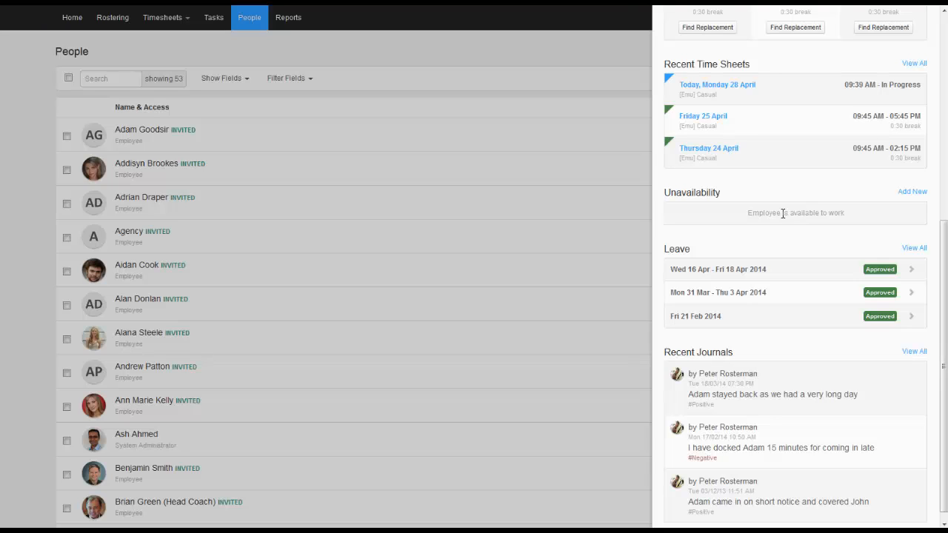
{"action": "scroll", "coordinate": [727, 327], "scroll_direction": "down", "scroll_amount": 1}
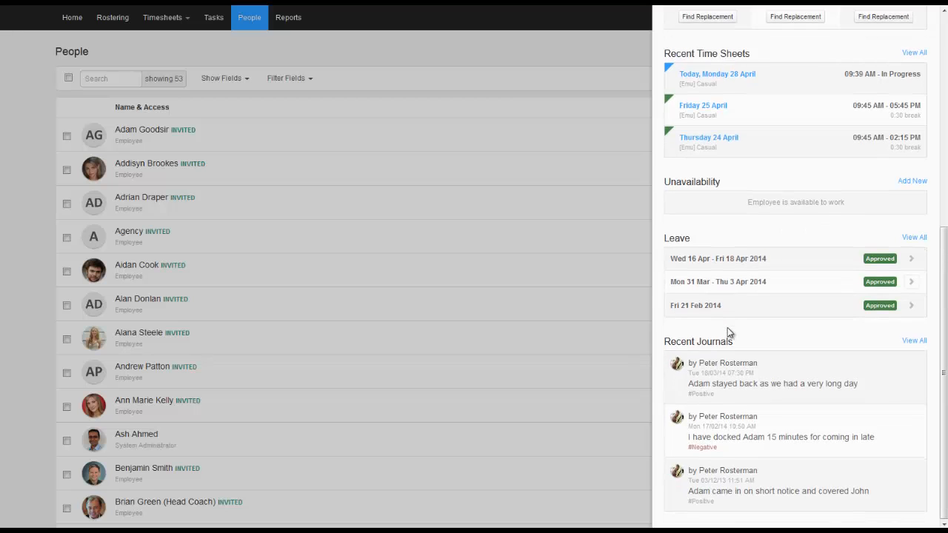
{"action": "left_click_drag", "start_coordinate": [736, 345], "coordinate": [669, 341]}
{"action": "left_click", "coordinate": [671, 343]}
{"action": "scroll", "coordinate": [763, 263], "scroll_direction": "up", "scroll_amount": 5}
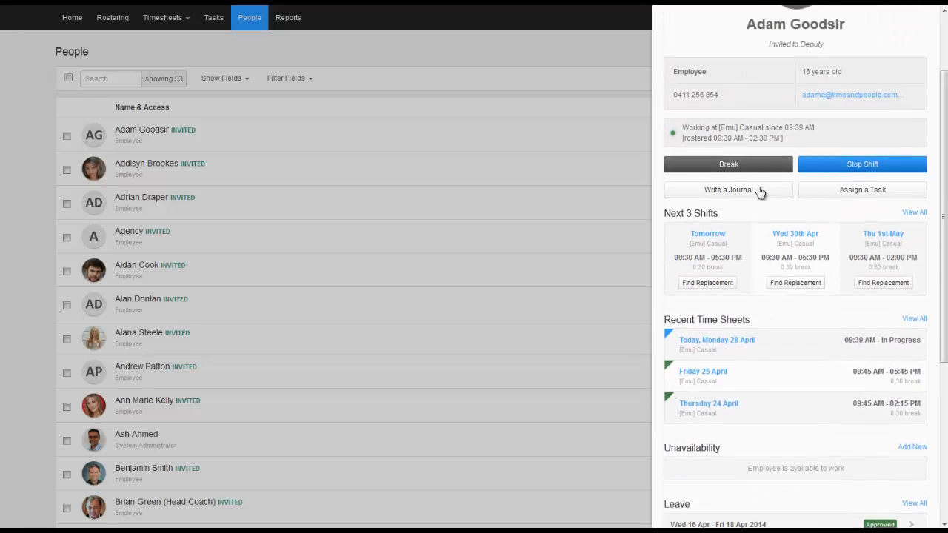
{"action": "left_click", "coordinate": [668, 19]}
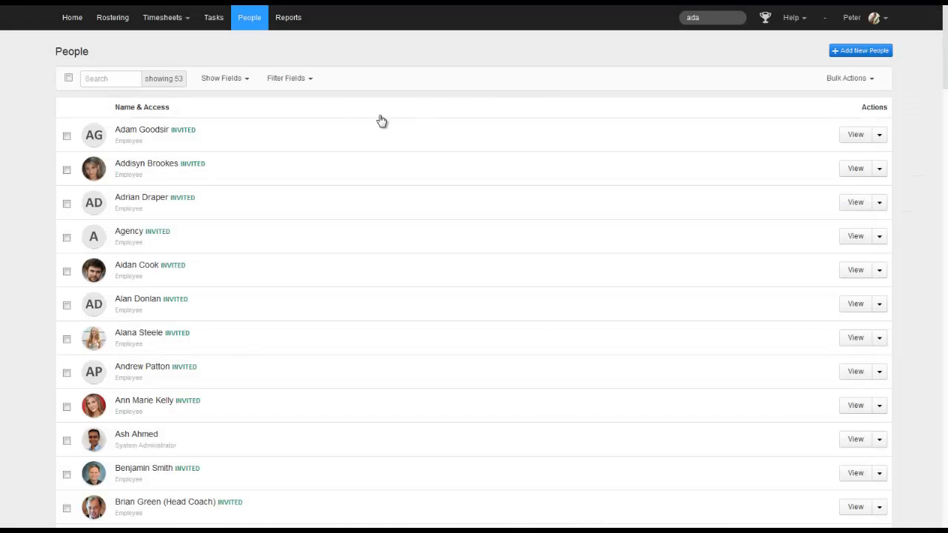
Open the weekly roster and look through its locations and areas, keeping Bite Size selected
{"action": "left_click", "coordinate": [106, 24]}
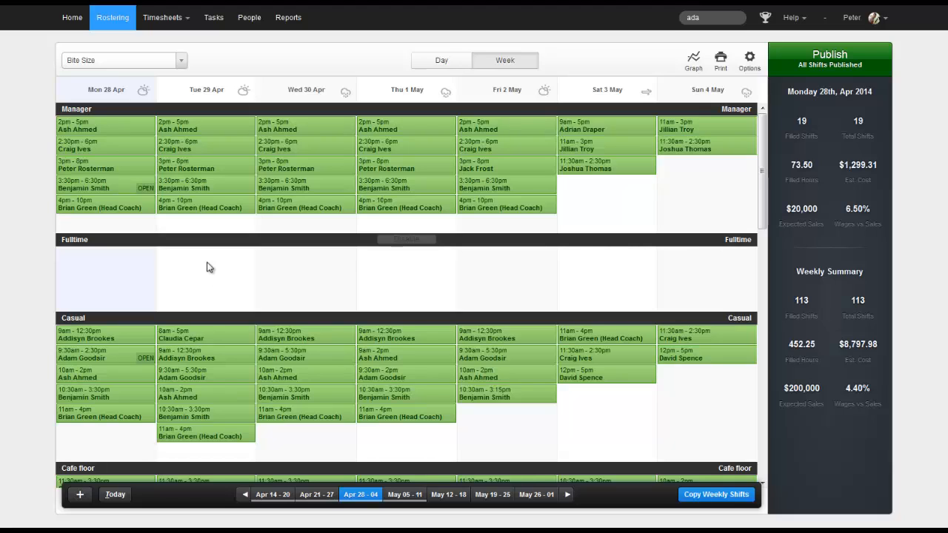
{"action": "left_click", "coordinate": [180, 61]}
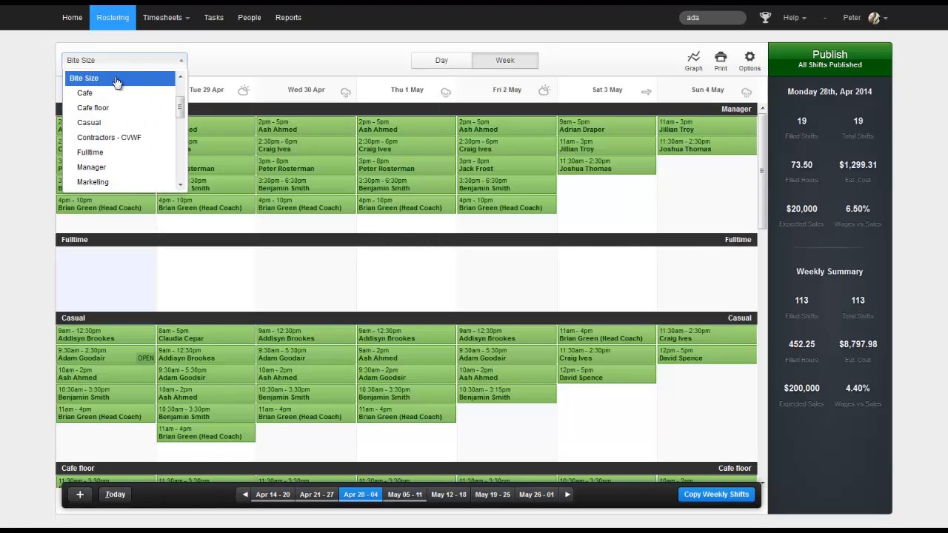
{"action": "scroll", "coordinate": [138, 131], "scroll_direction": "up", "scroll_amount": 2}
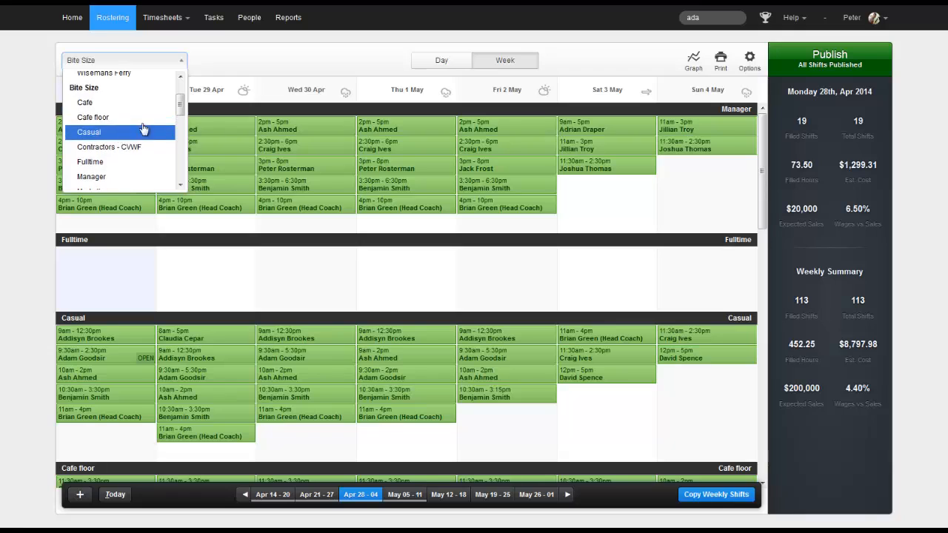
{"action": "left_click_drag", "start_coordinate": [179, 111], "coordinate": [185, 89]}
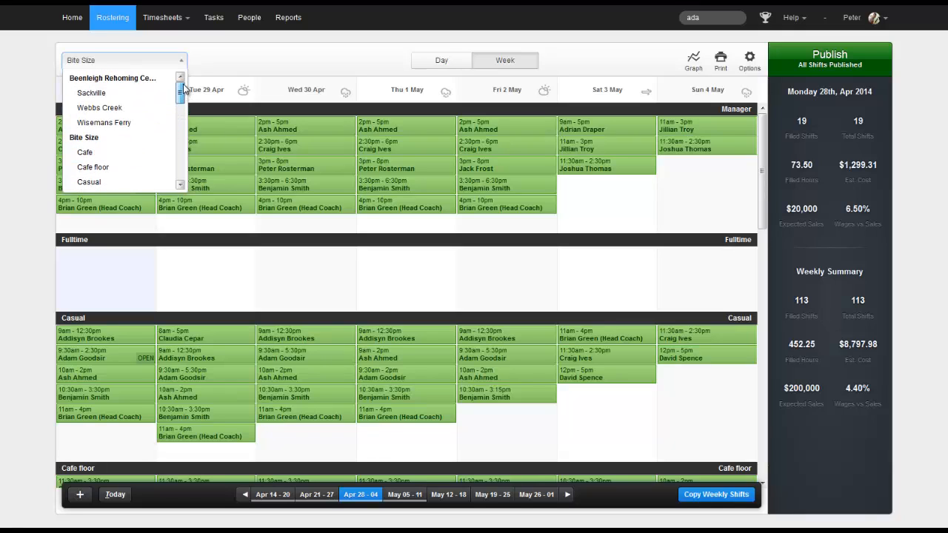
{"action": "scroll", "coordinate": [148, 129], "scroll_direction": "down", "scroll_amount": 2}
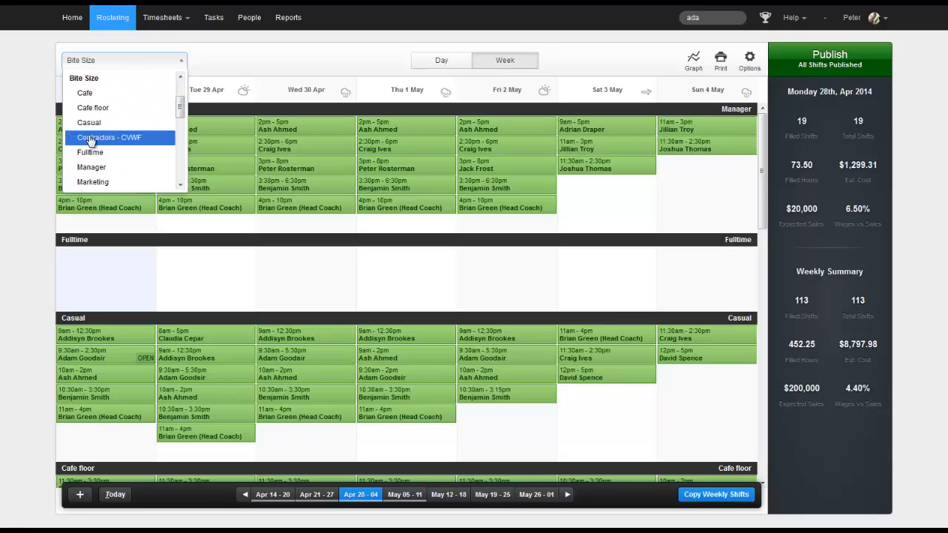
{"action": "left_click", "coordinate": [97, 80]}
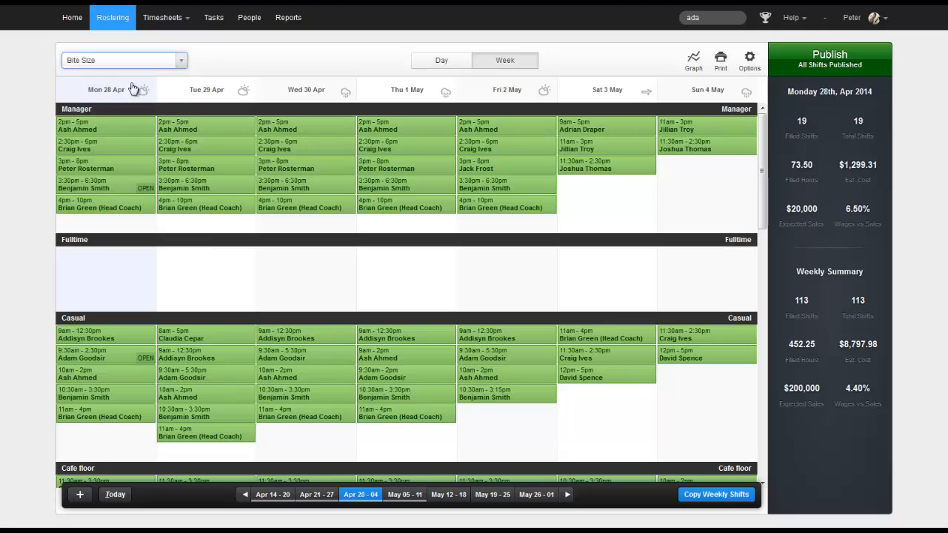
{"action": "left_click", "coordinate": [181, 63]}
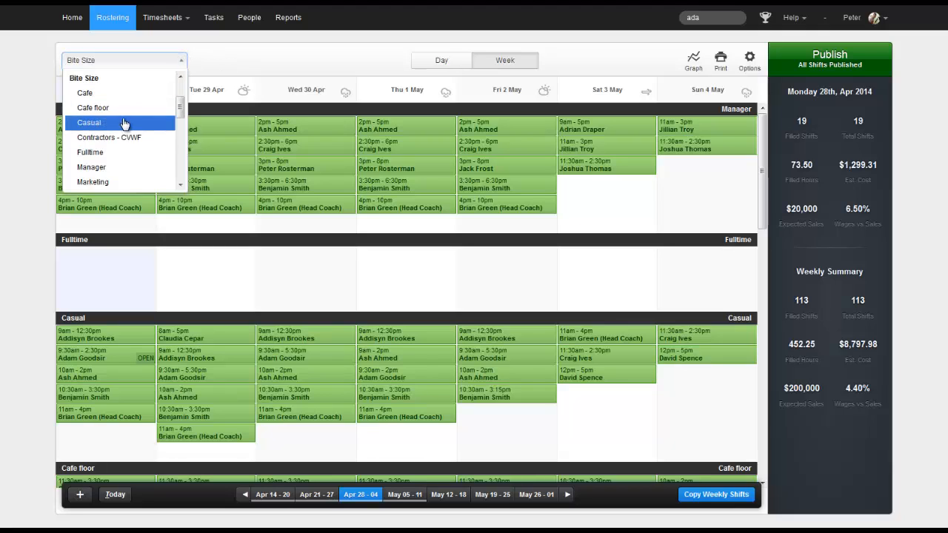
{"action": "left_click", "coordinate": [205, 67]}
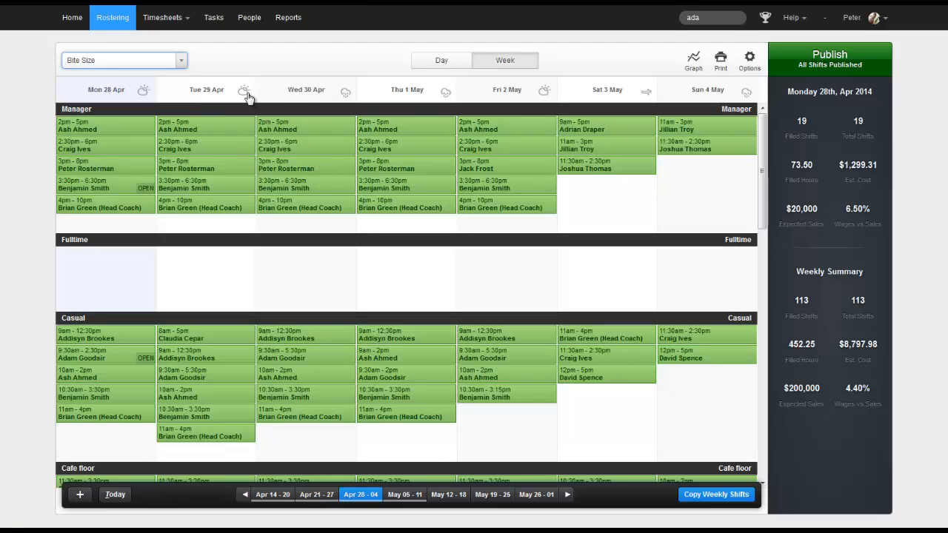
{"action": "mouse_move", "coordinate": [244, 94]}
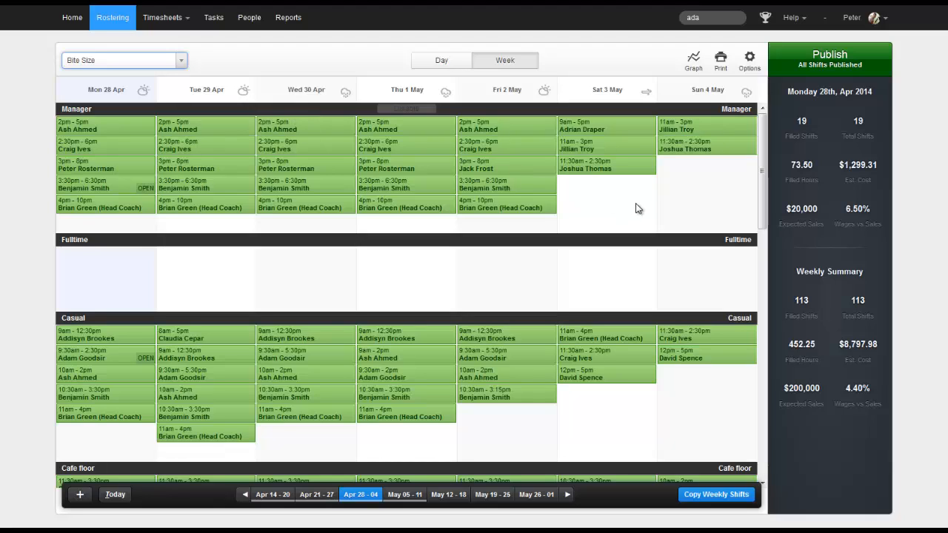
Add a Manager shift on Saturday 3 May from 9:00 AM to 3:30 PM for the fourth recommended employee, keeping the 30-minute meal break
{"action": "left_click", "coordinate": [590, 192]}
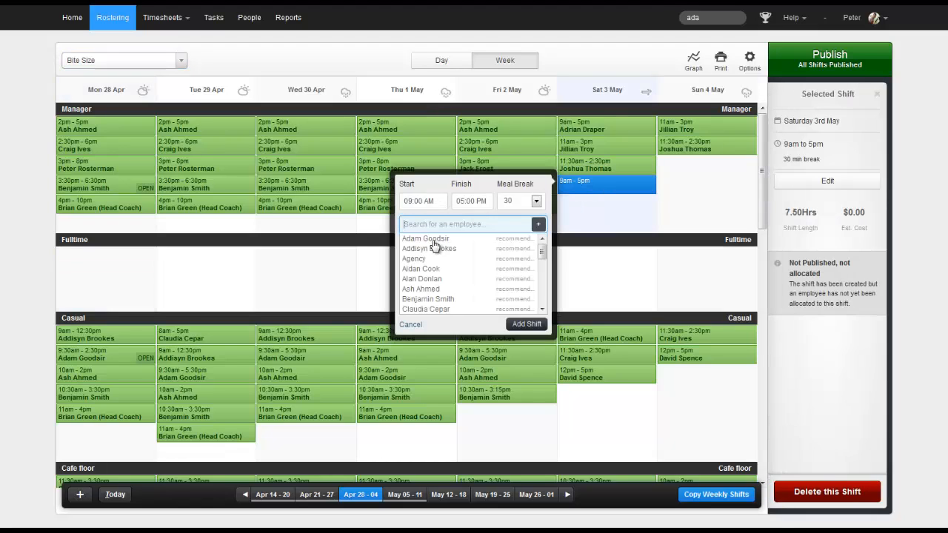
{"action": "left_click", "coordinate": [476, 204]}
{"action": "scroll", "coordinate": [468, 226], "scroll_direction": "up", "scroll_amount": 3}
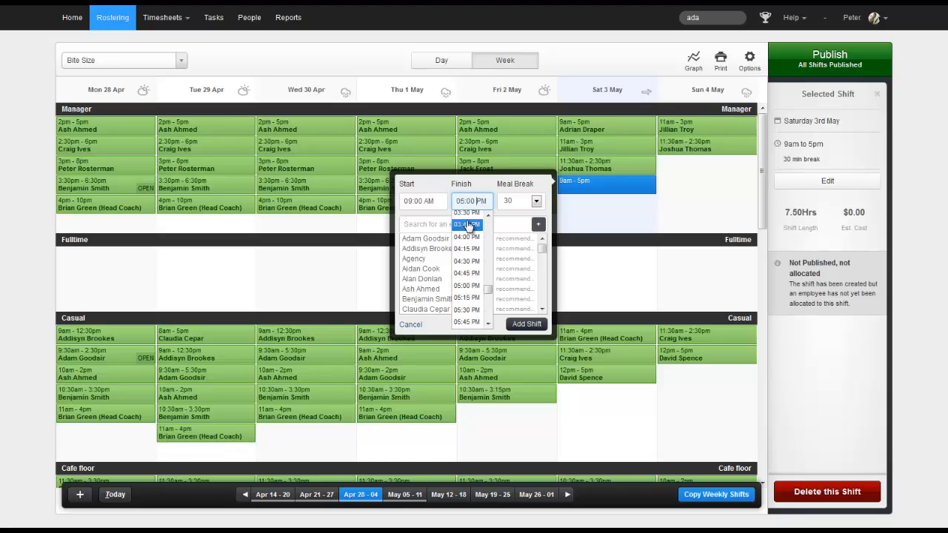
{"action": "left_click", "coordinate": [468, 223]}
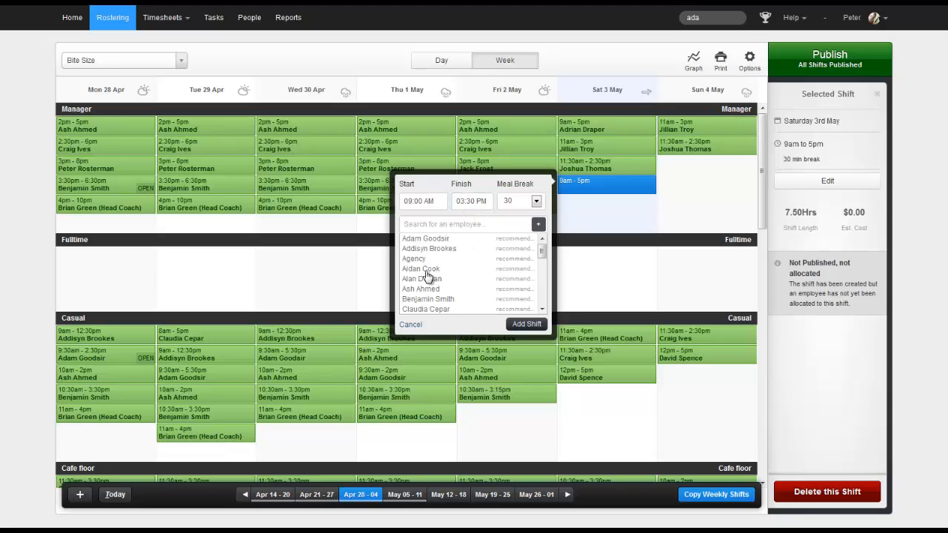
{"action": "left_click", "coordinate": [429, 202]}
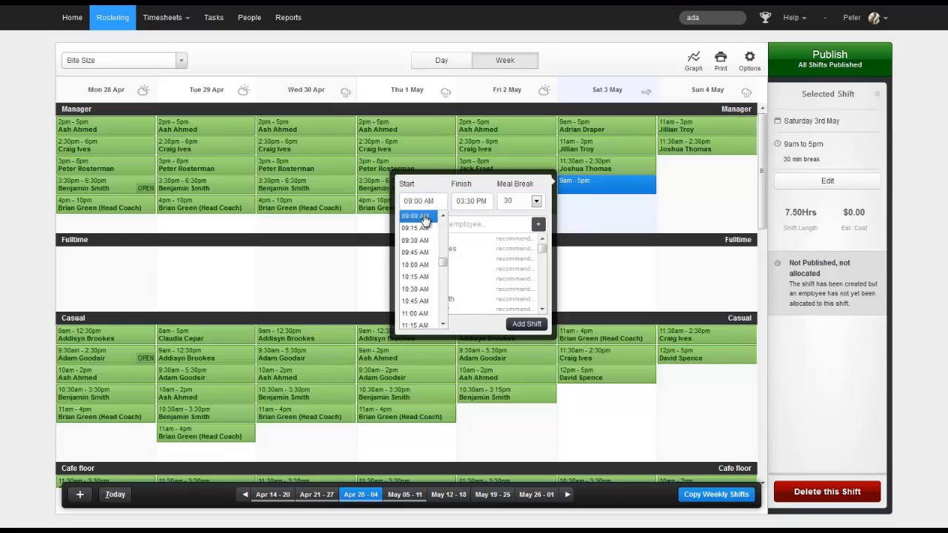
{"action": "left_click", "coordinate": [441, 212]}
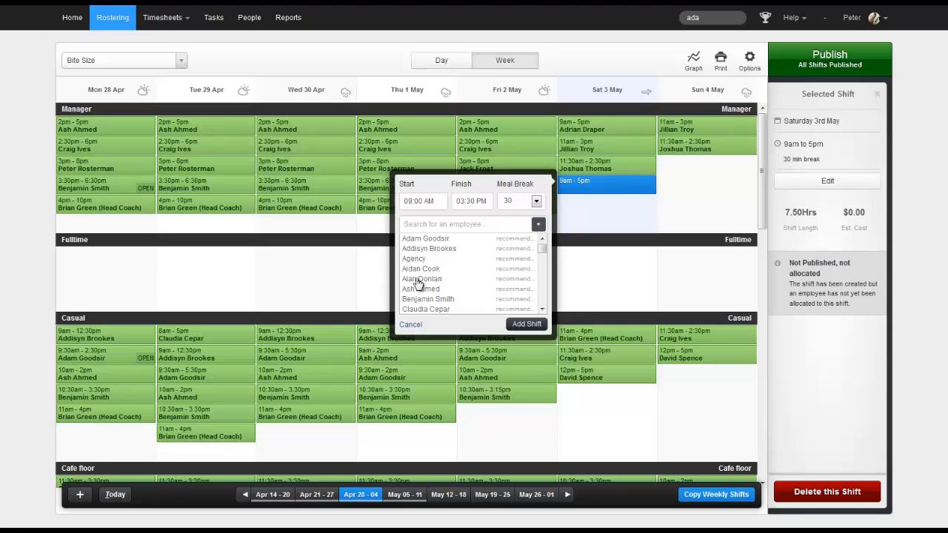
{"action": "left_click", "coordinate": [419, 271]}
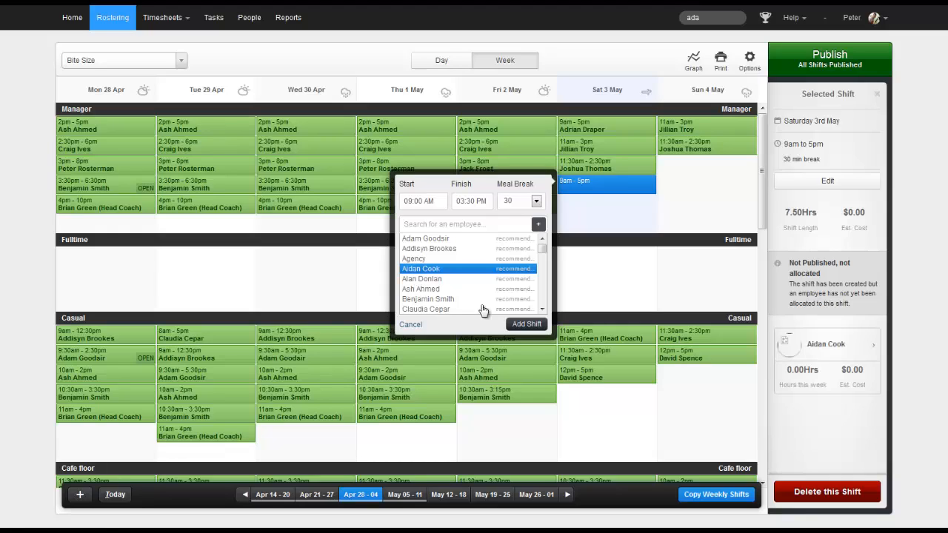
{"action": "left_click", "coordinate": [526, 324]}
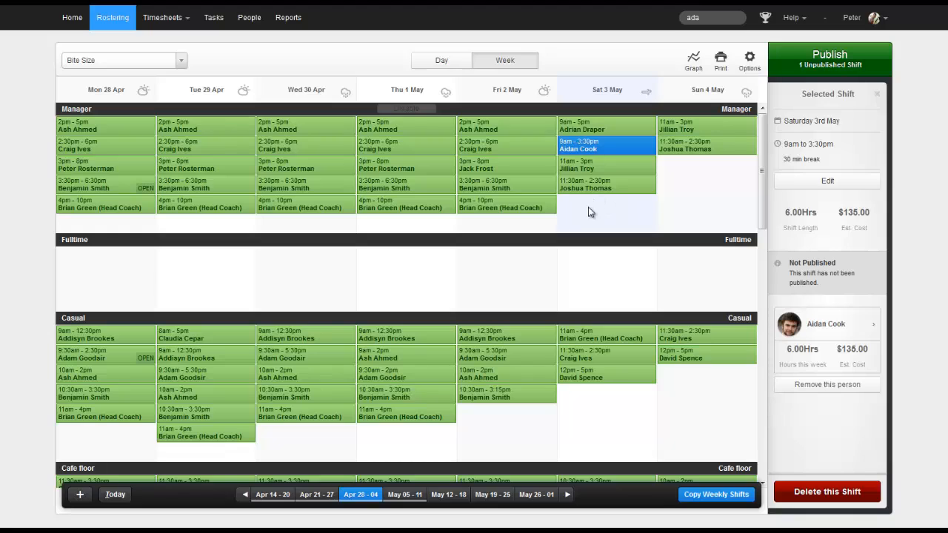
{"action": "left_click", "coordinate": [588, 207]}
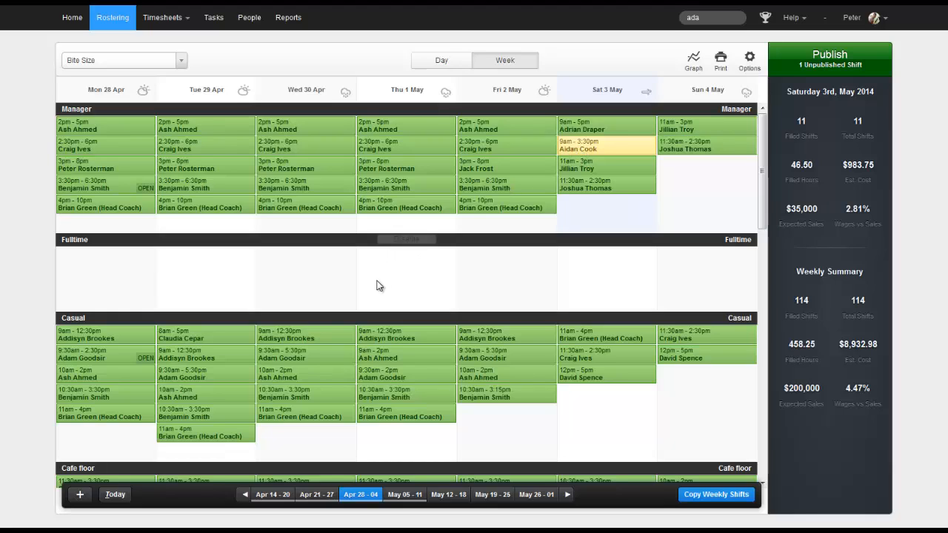
Add a Fulltime shift on Monday 28 April from 9:00 AM to 5:00 PM for the fourth recommended employee
{"action": "left_click", "coordinate": [84, 258]}
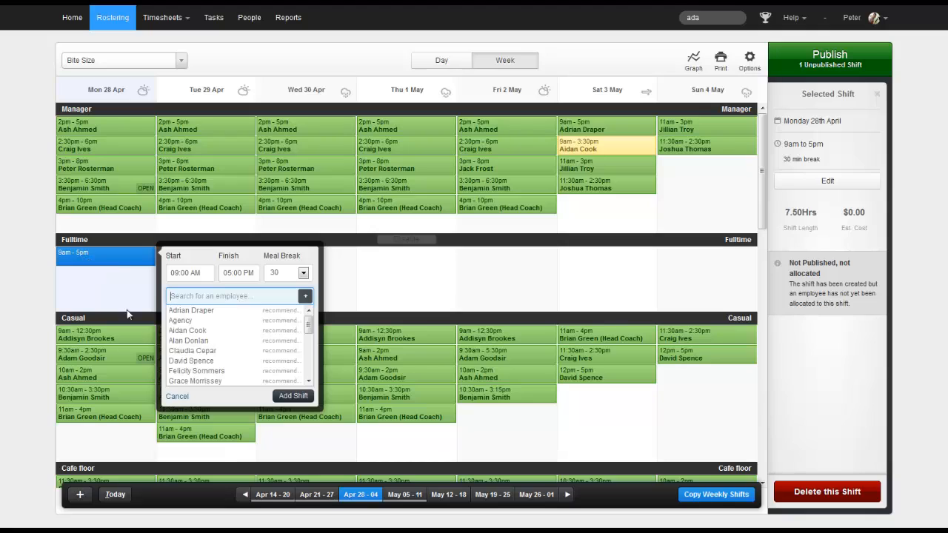
{"action": "left_click", "coordinate": [182, 342]}
{"action": "left_click", "coordinate": [293, 397]}
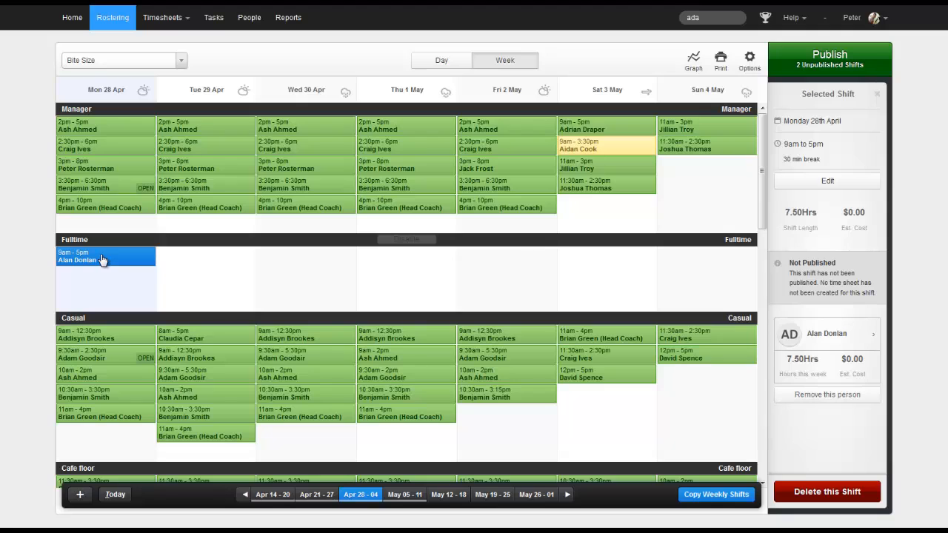
Copy Monday's Fulltime shift to Tuesday, Wednesday, Thursday and Friday of the same week
{"action": "left_click", "coordinate": [190, 254]}
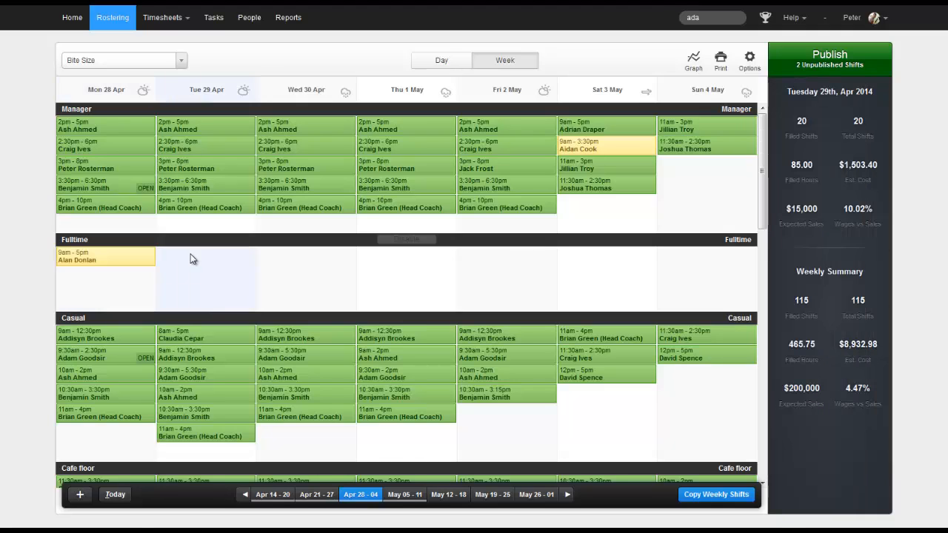
{"action": "key", "text": "ctrl+v"}
{"action": "left_click", "coordinate": [288, 262]}
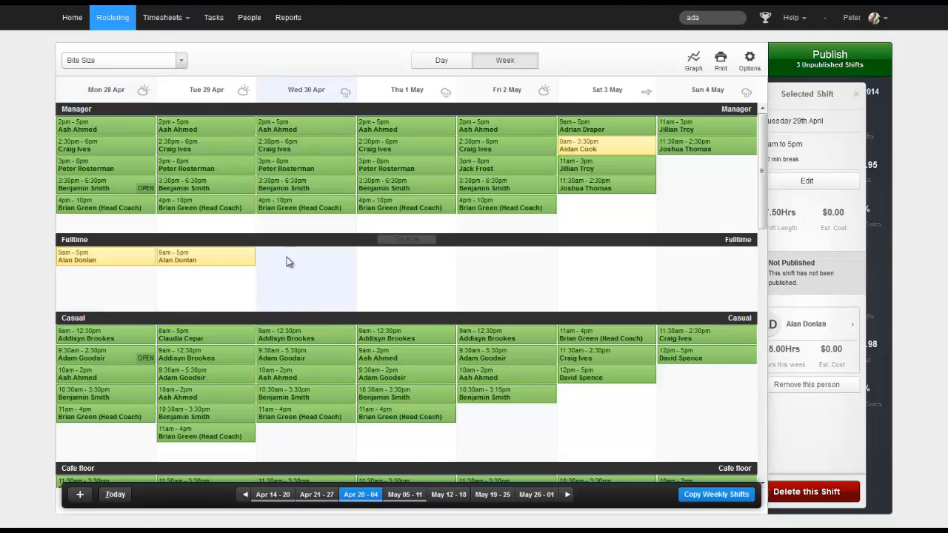
{"action": "key", "text": "ctrl+v"}
{"action": "left_click", "coordinate": [402, 257]}
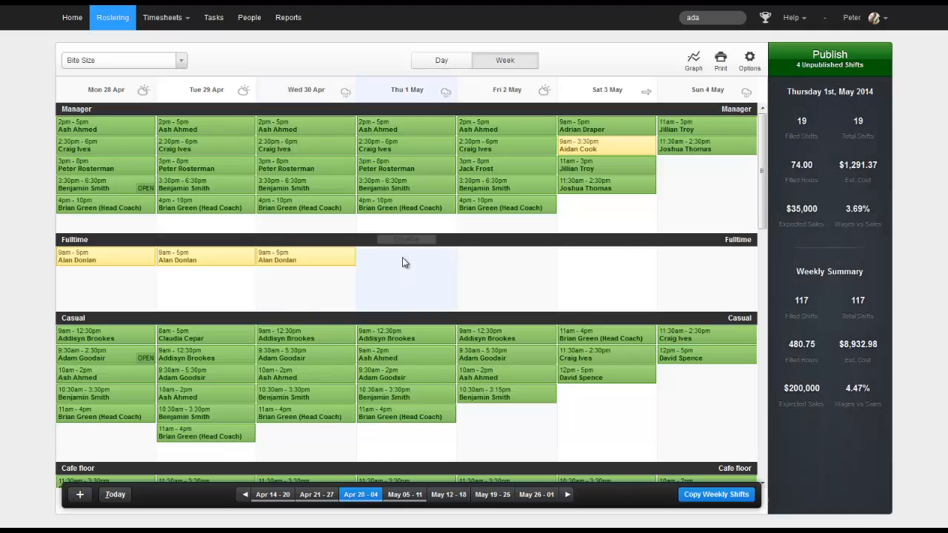
{"action": "key", "text": "ctrl+v"}
{"action": "left_click", "coordinate": [497, 261]}
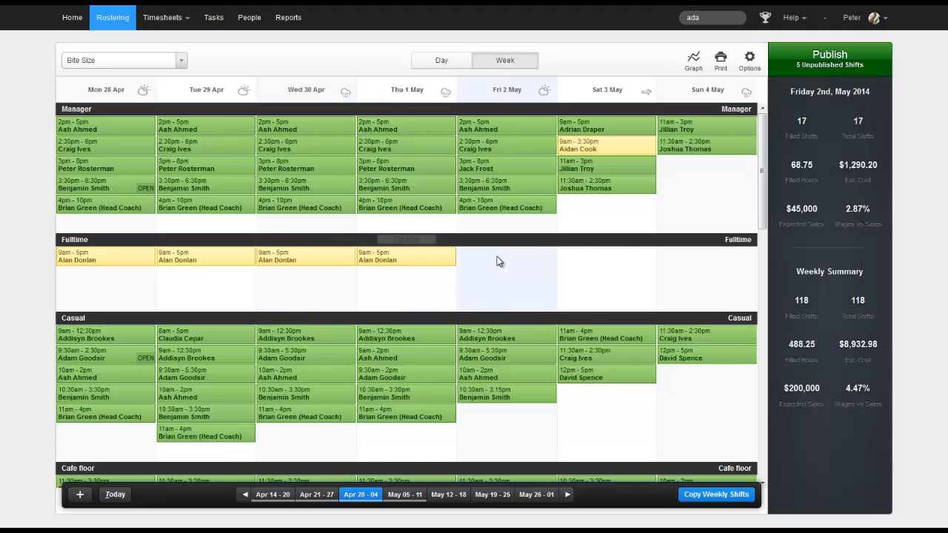
{"action": "key", "text": "ctrl+v"}
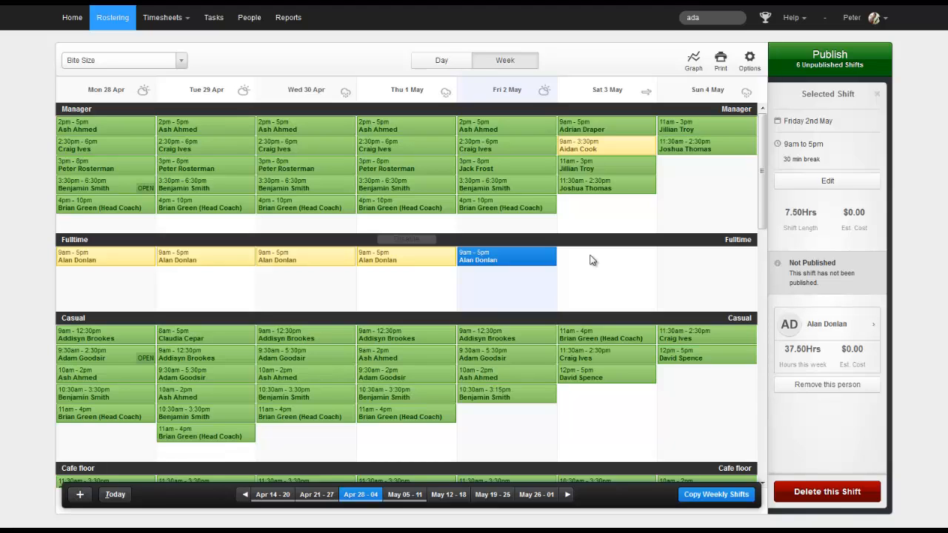
Add a 9:00 AM to 5:00 PM Fulltime shift on Saturday 3 May for the second recommended employee and copy it to Sunday
{"action": "left_click", "coordinate": [593, 260]}
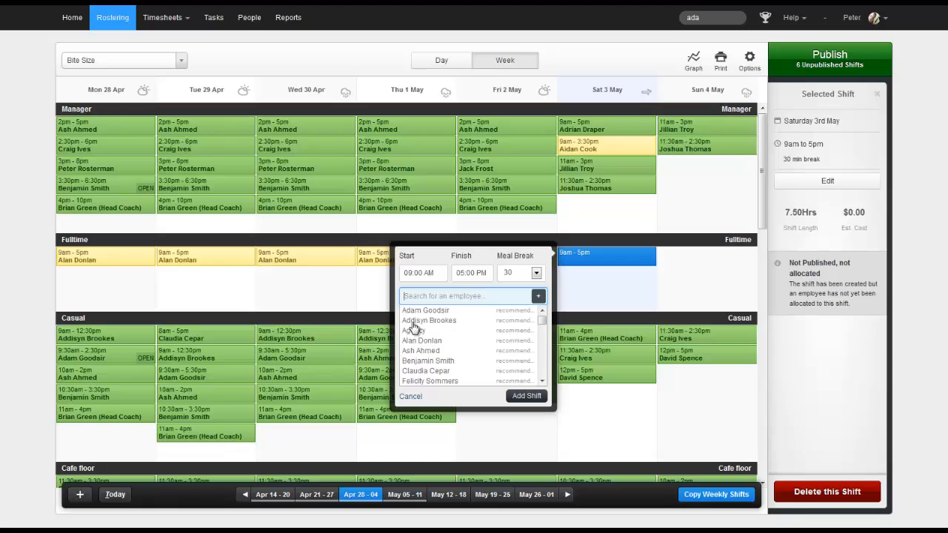
{"action": "left_click", "coordinate": [417, 322]}
{"action": "left_click", "coordinate": [521, 396]}
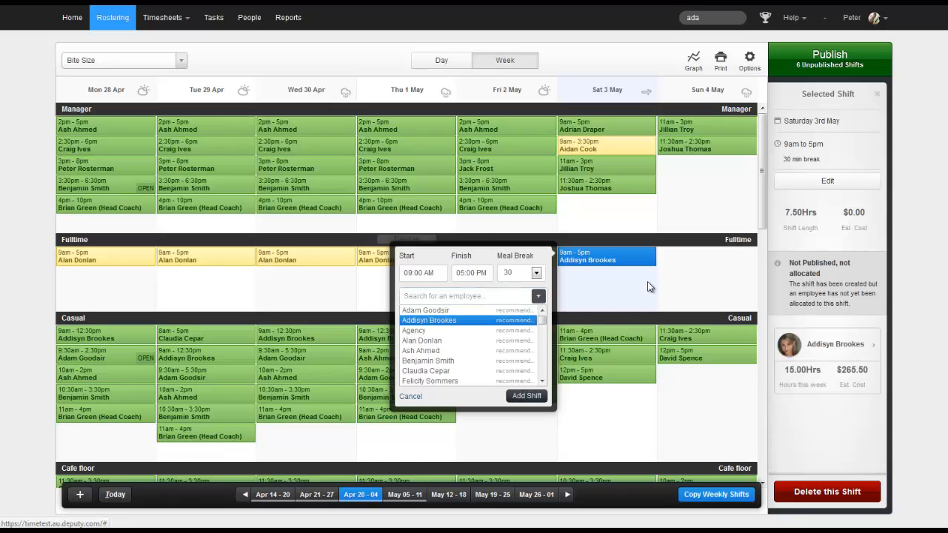
{"action": "left_click_drag", "start_coordinate": [612, 261], "coordinate": [683, 261]}
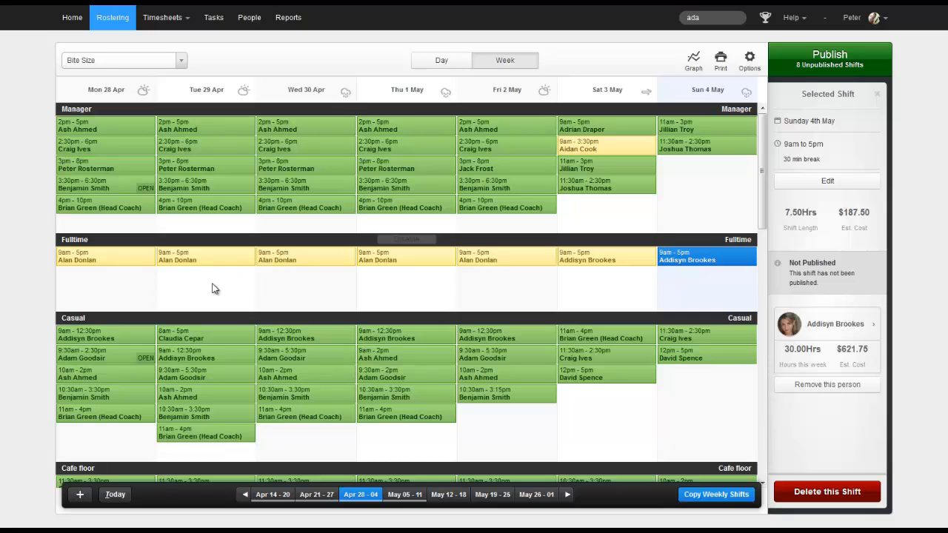
Check the costs and weekly hours for Tuesday's Fulltime shift, Friday's 2pm–5pm Manager shift and Thursday's 2:30pm–6pm Manager shift
{"action": "left_click", "coordinate": [194, 259]}
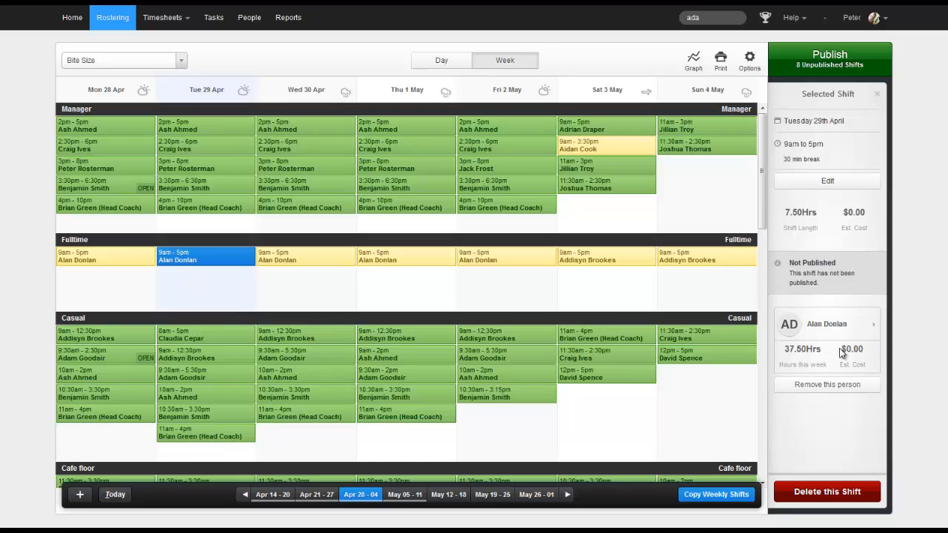
{"action": "left_click_drag", "start_coordinate": [841, 349], "coordinate": [864, 349]}
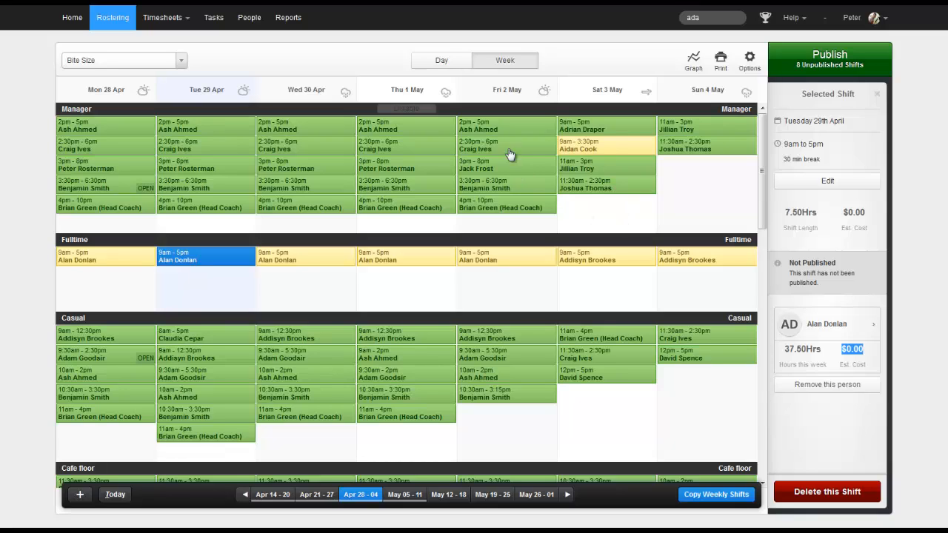
{"action": "left_click", "coordinate": [489, 129]}
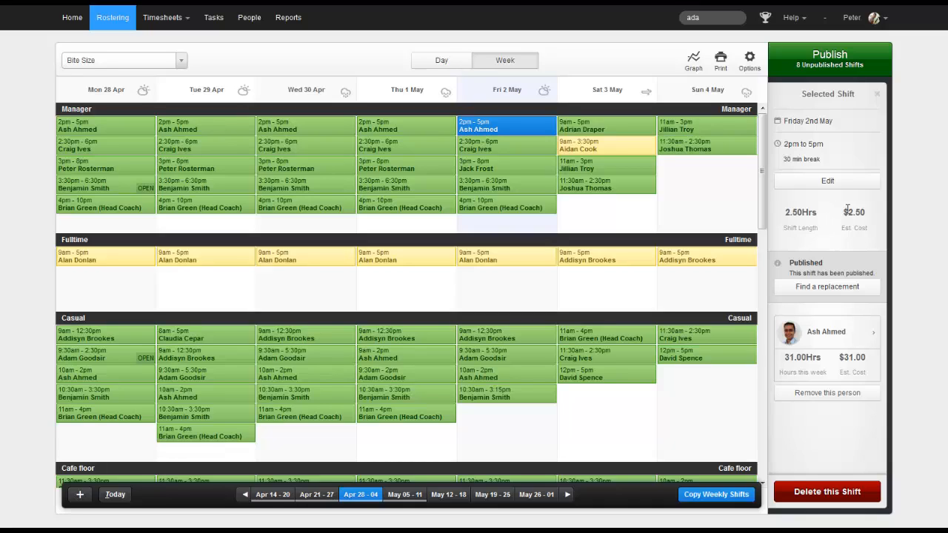
{"action": "left_click_drag", "start_coordinate": [842, 214], "coordinate": [871, 215]}
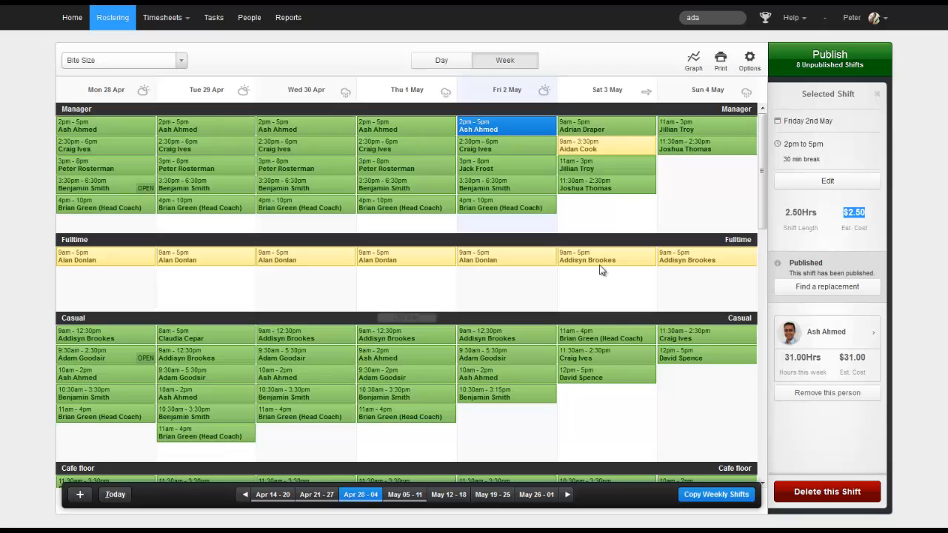
{"action": "left_click", "coordinate": [398, 149]}
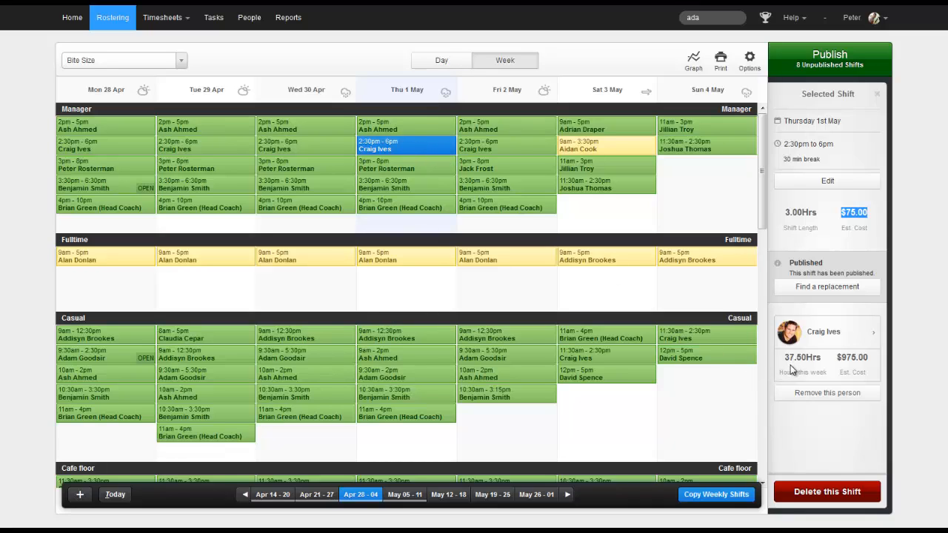
{"action": "left_click_drag", "start_coordinate": [785, 357], "coordinate": [865, 358]}
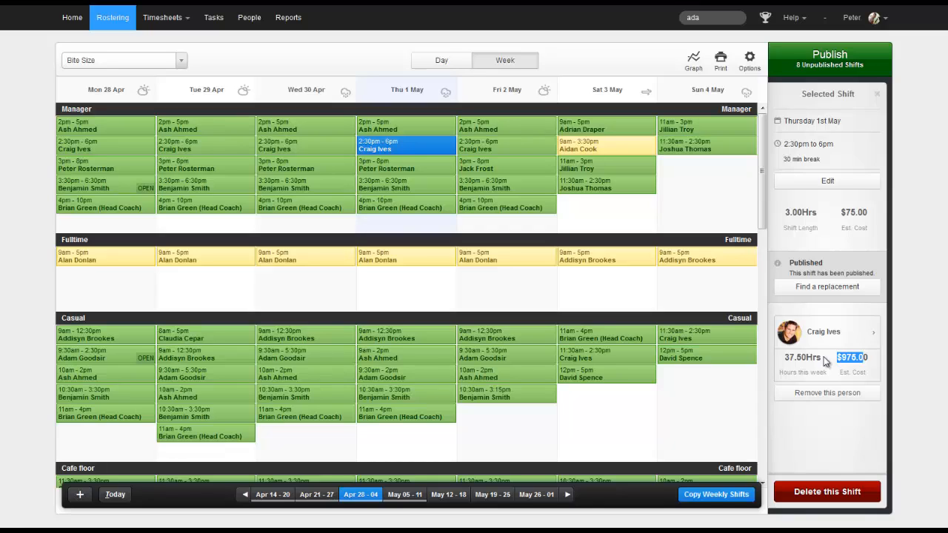
Review the Friday 2 May roster totals, including estimated cost, and the weekly summary
{"action": "left_click", "coordinate": [506, 92]}
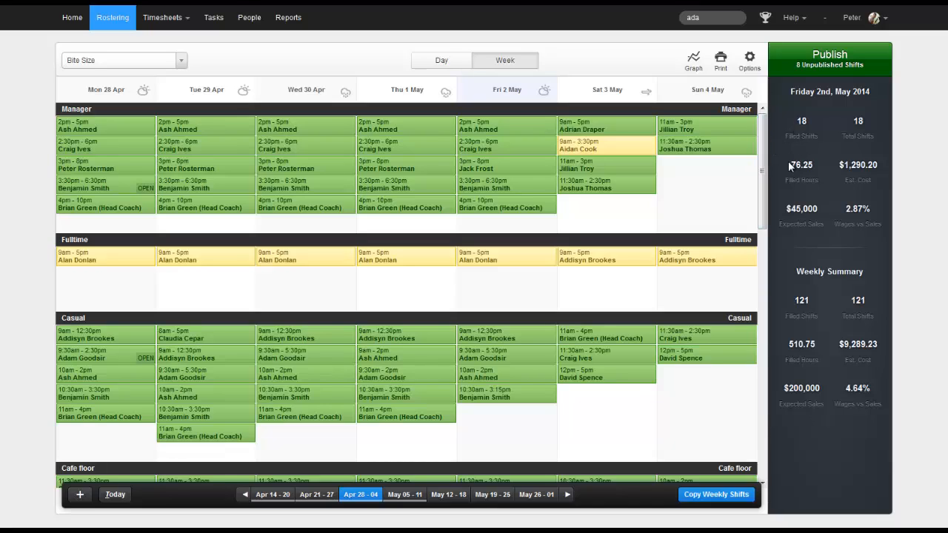
{"action": "left_click_drag", "start_coordinate": [840, 165], "coordinate": [883, 170]}
{"action": "left_click", "coordinate": [868, 184]}
{"action": "left_click_drag", "start_coordinate": [796, 272], "coordinate": [867, 271]}
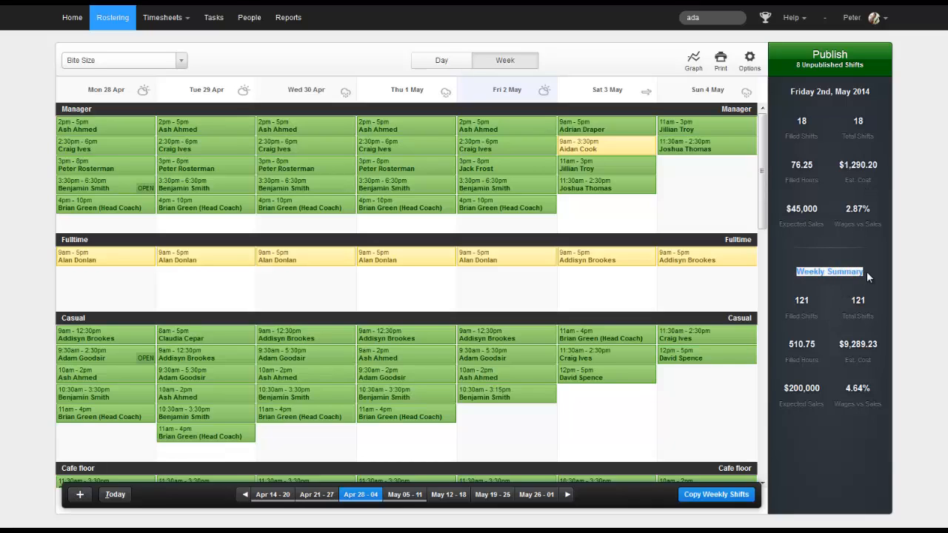
Examine the estimated wage cost in the weekly summary for 28 April to 4 May
{"action": "left_click_drag", "start_coordinate": [788, 344], "coordinate": [884, 348]}
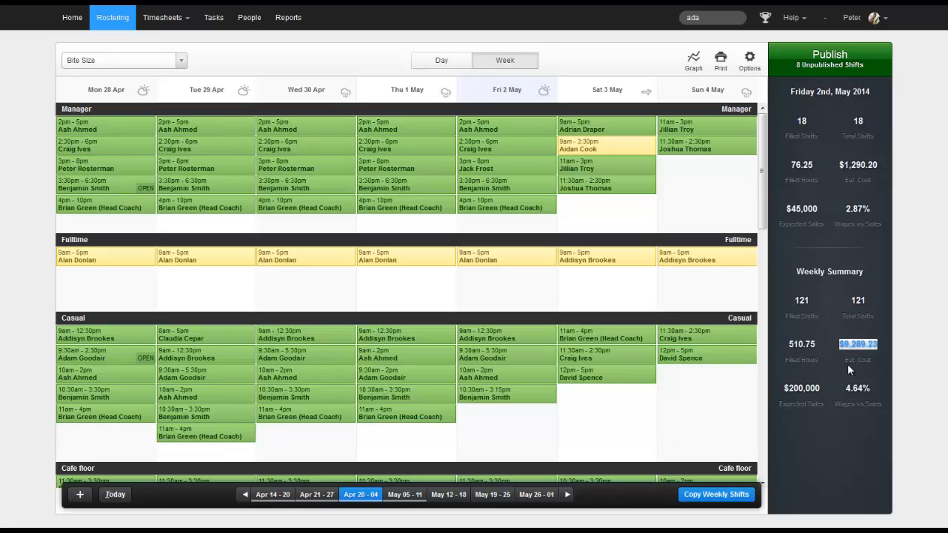
{"action": "left_click", "coordinate": [849, 363]}
{"action": "left_click_drag", "start_coordinate": [843, 346], "coordinate": [876, 345]}
{"action": "left_click", "coordinate": [852, 353]}
Delete the 9am–5pm Fulltime shifts on Saturday 3 May and Sunday 4 May and check the weekly estimated cost
{"action": "left_click", "coordinate": [600, 263]}
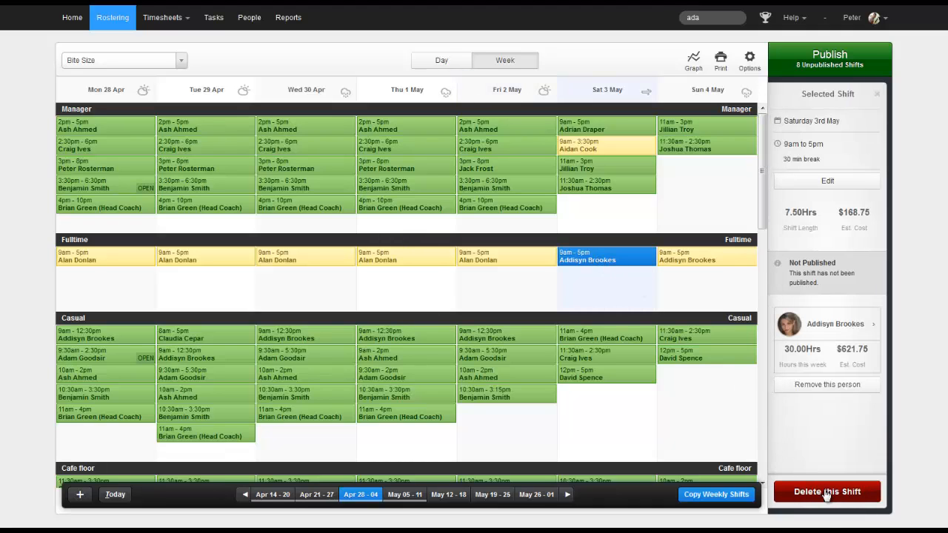
{"action": "left_click", "coordinate": [827, 493]}
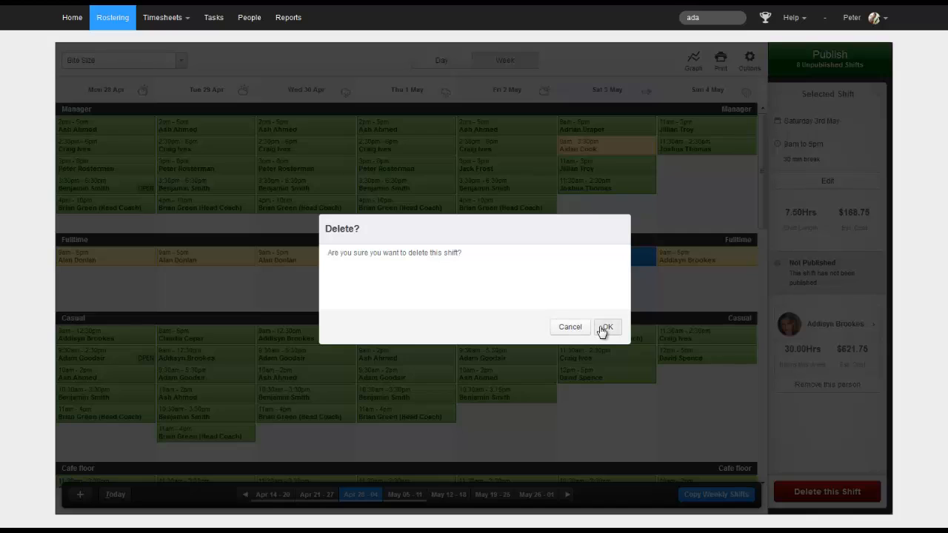
{"action": "left_click", "coordinate": [606, 328]}
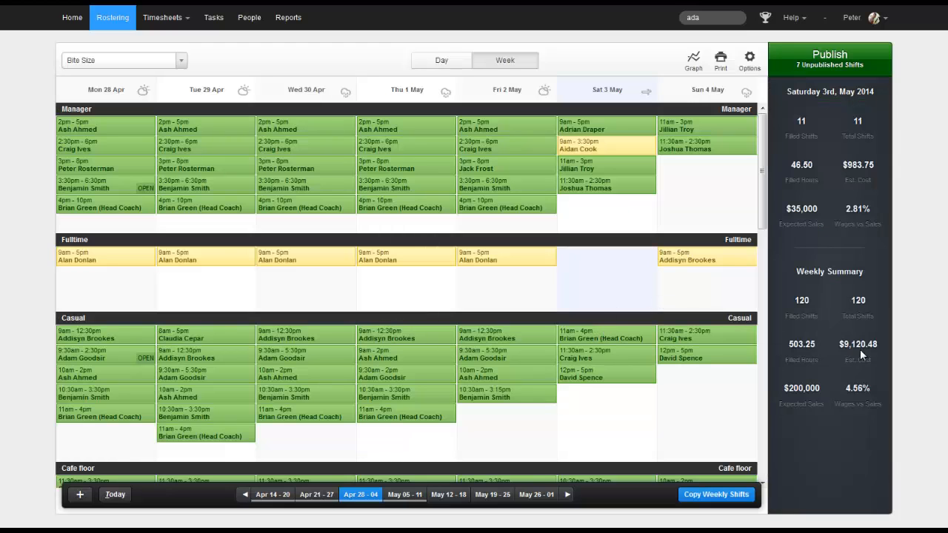
{"action": "left_click", "coordinate": [697, 260]}
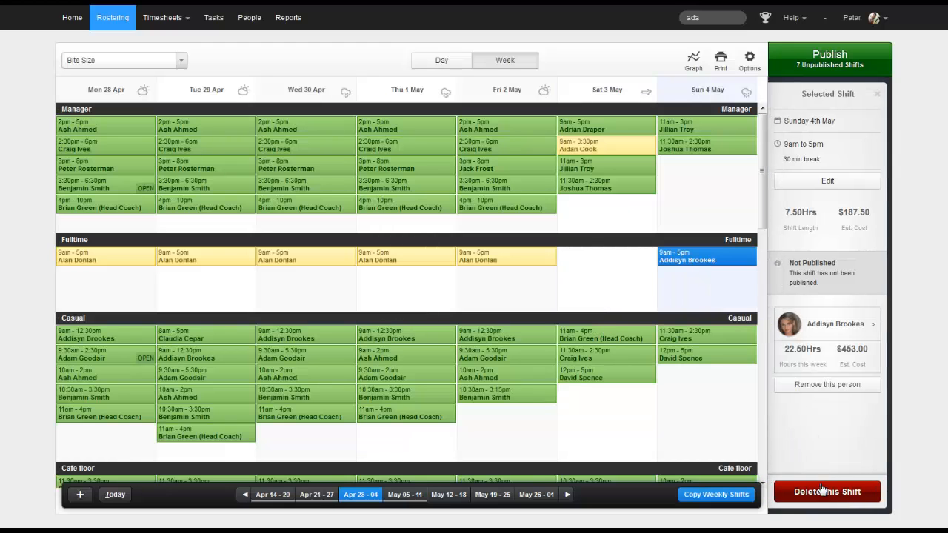
{"action": "left_click", "coordinate": [822, 491]}
{"action": "left_click", "coordinate": [608, 329]}
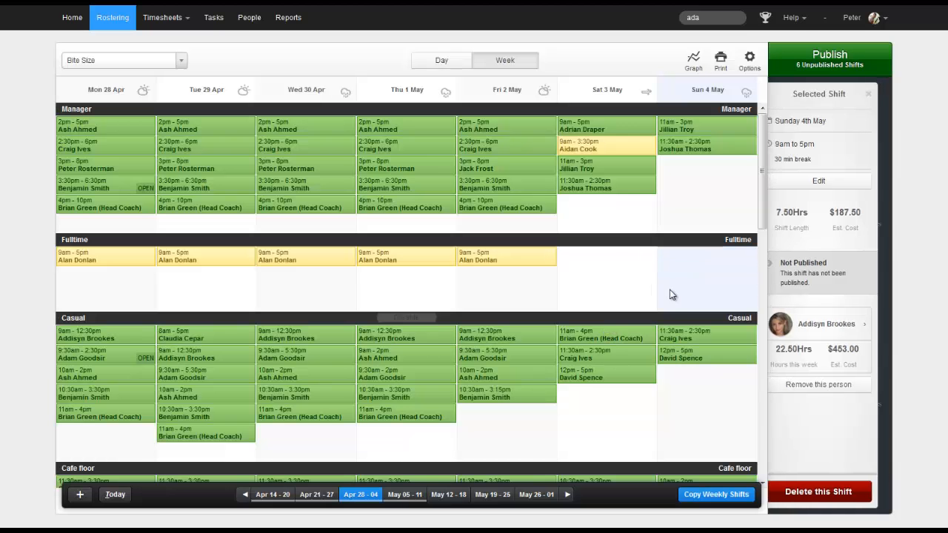
{"action": "left_click_drag", "start_coordinate": [839, 344], "coordinate": [880, 345]}
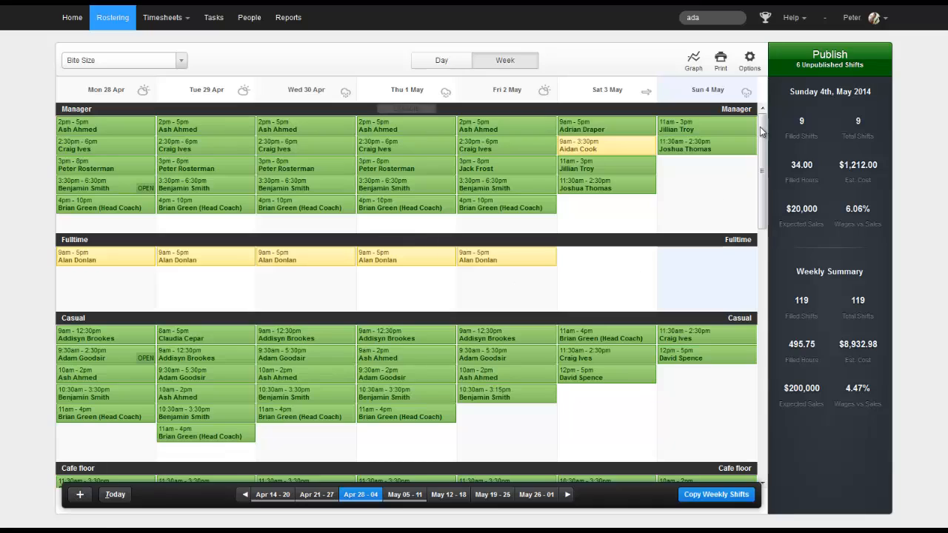
Publish only the updated shifts of the week, marking them as published without sending notifications
{"action": "left_click", "coordinate": [824, 65]}
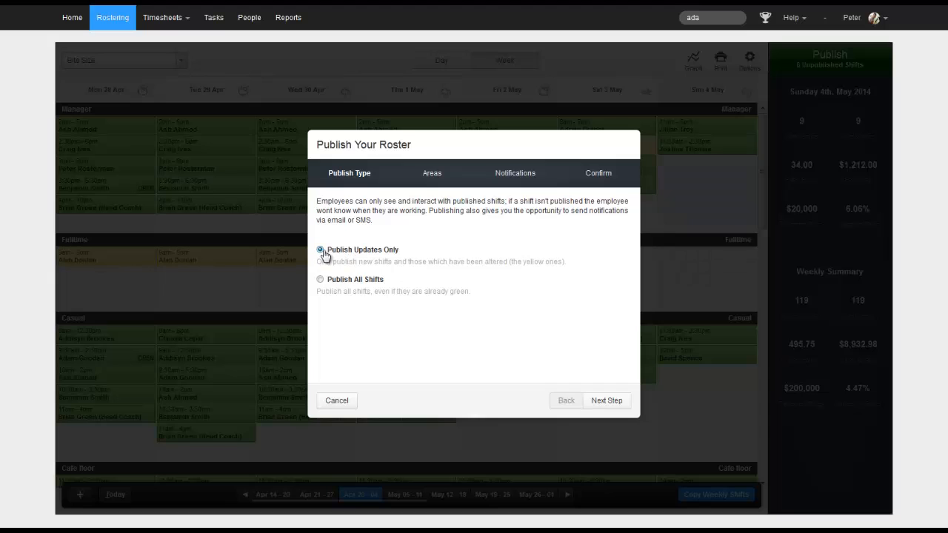
{"action": "left_click", "coordinate": [608, 402]}
{"action": "left_click", "coordinate": [608, 402]}
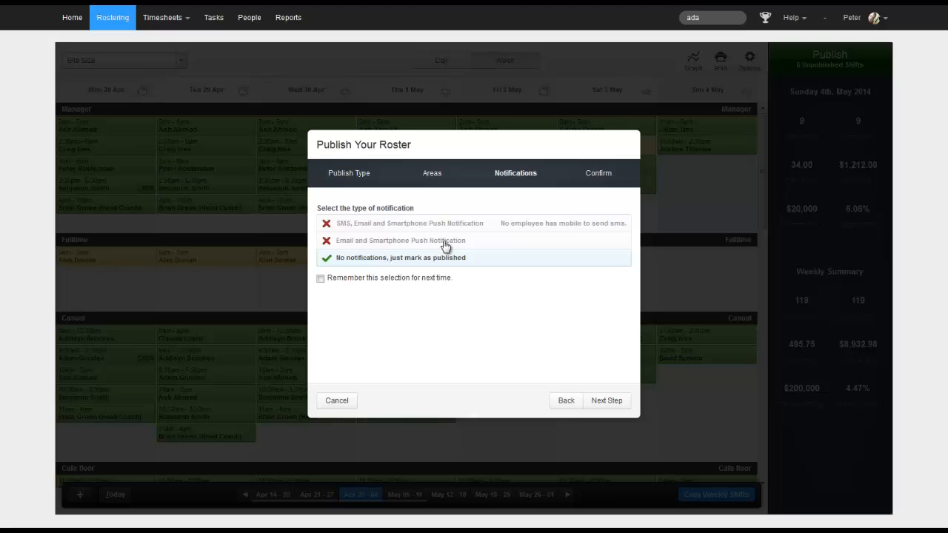
{"action": "left_click", "coordinate": [331, 232]}
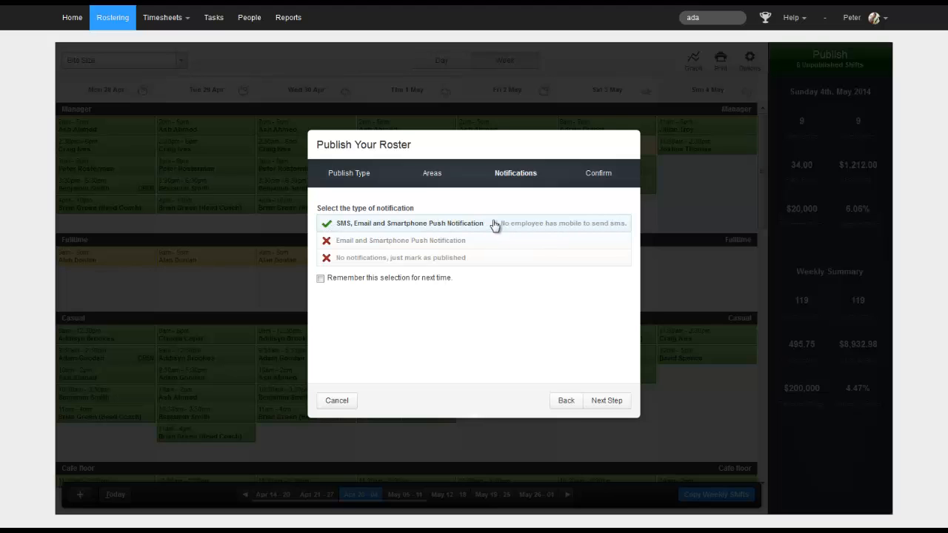
{"action": "left_click", "coordinate": [327, 242]}
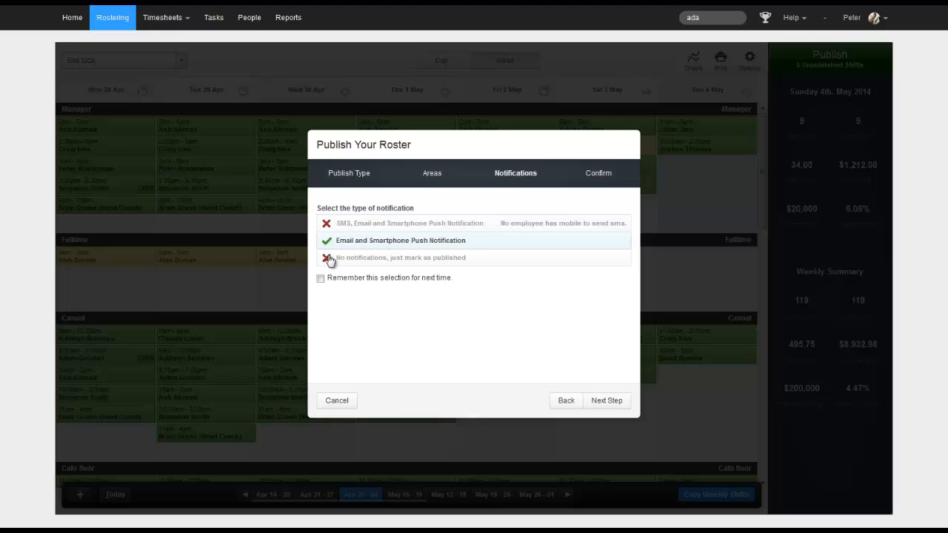
{"action": "left_click", "coordinate": [326, 261]}
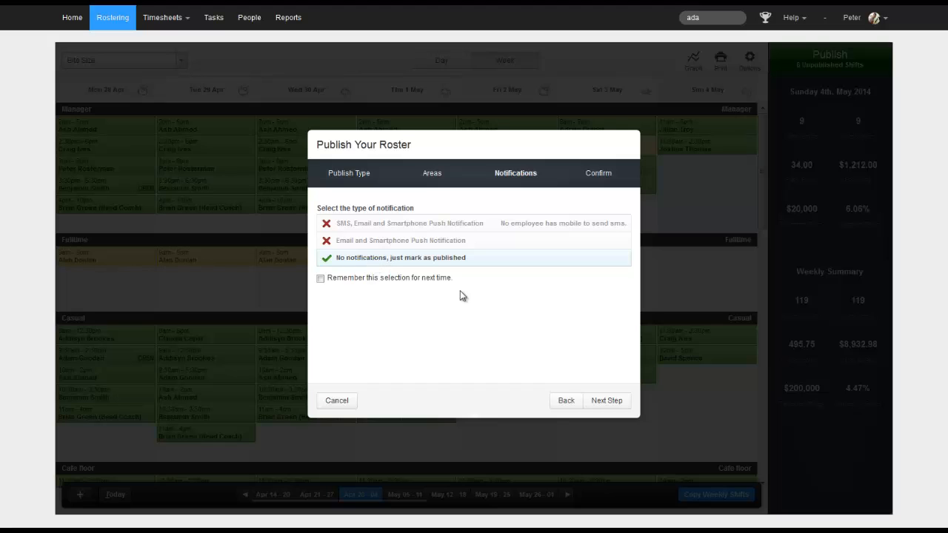
{"action": "left_click", "coordinate": [604, 406]}
{"action": "left_click", "coordinate": [606, 402]}
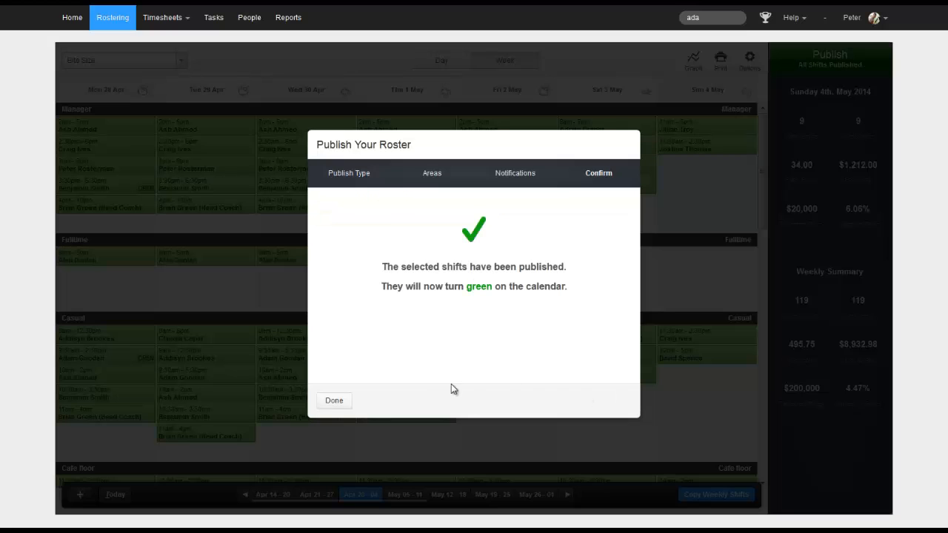
{"action": "left_click", "coordinate": [334, 400]}
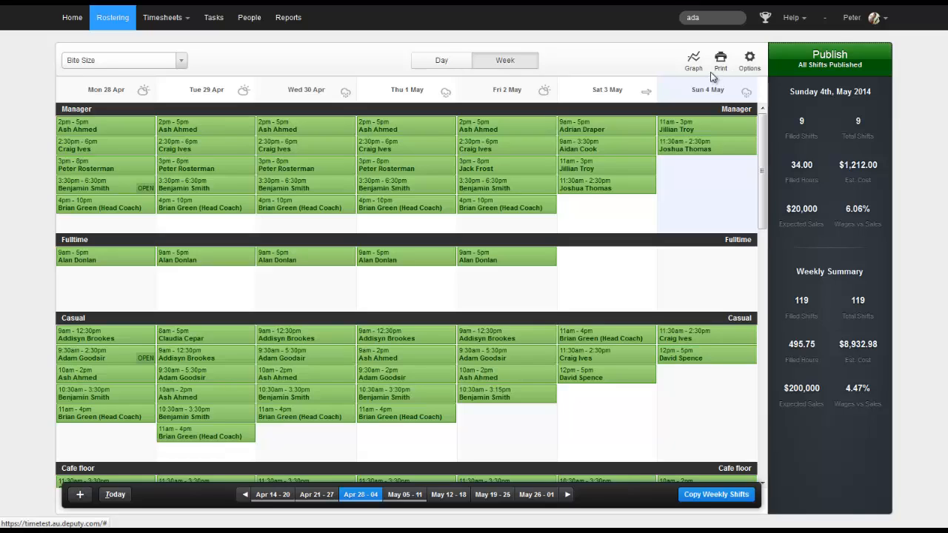
In Friday 2 May's day view, move the 4pm–10pm Manager shift to 1:30pm–7:30pm and the 3pm–8pm Manager shift to 1:15pm–6:15pm
{"action": "left_click", "coordinate": [495, 92]}
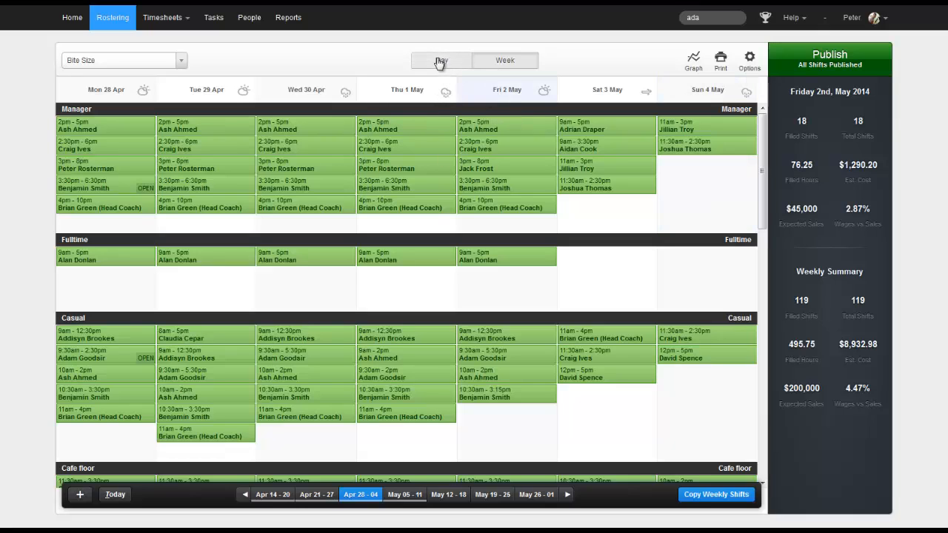
{"action": "left_click", "coordinate": [439, 62]}
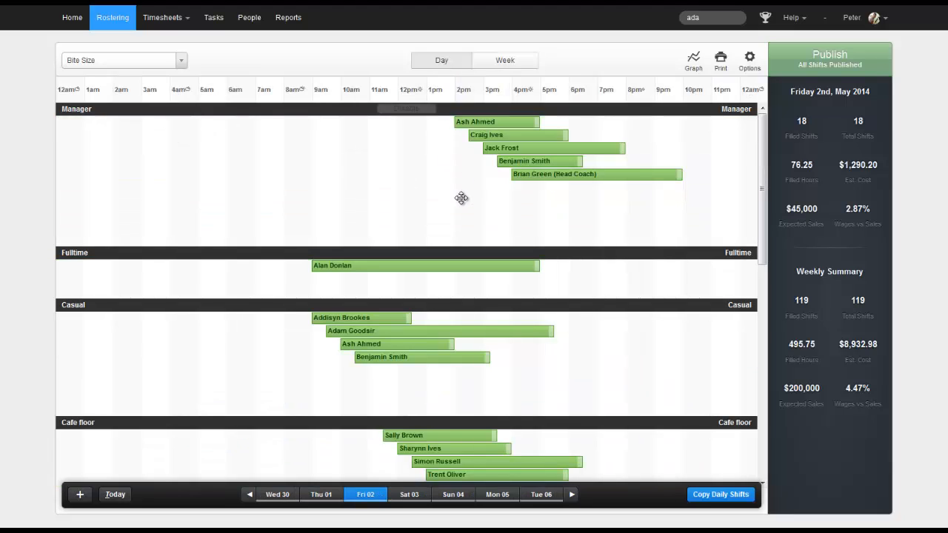
{"action": "mouse_move", "coordinate": [548, 185]}
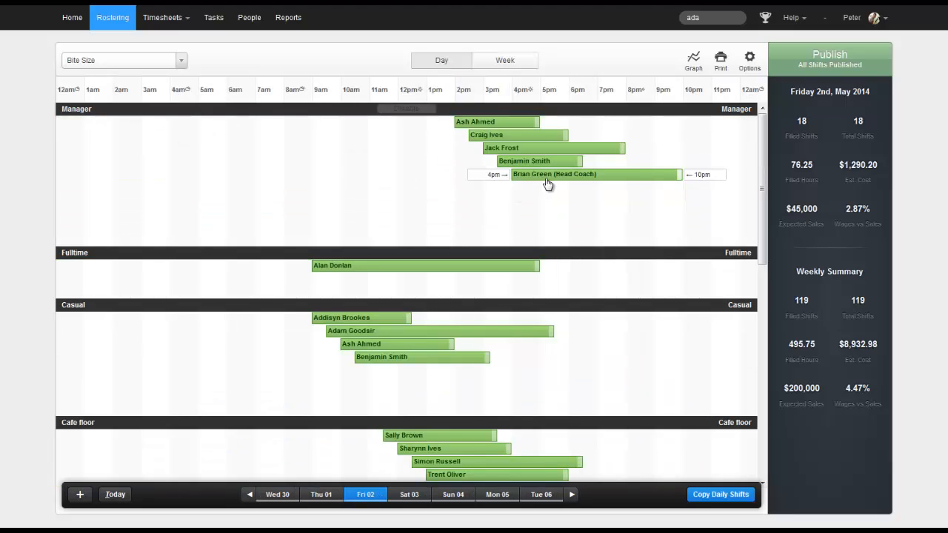
{"action": "left_click_drag", "start_coordinate": [547, 185], "coordinate": [479, 182]}
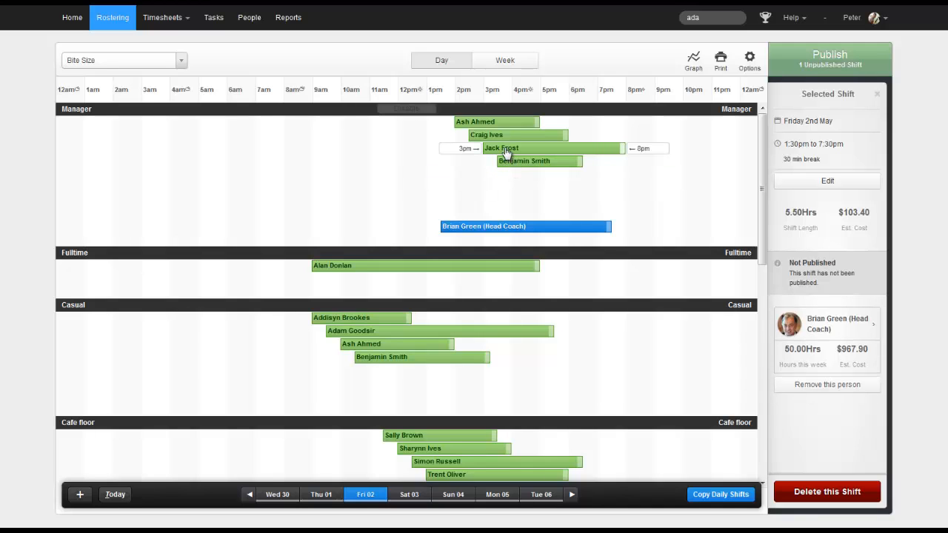
{"action": "left_click_drag", "start_coordinate": [505, 150], "coordinate": [454, 152]}
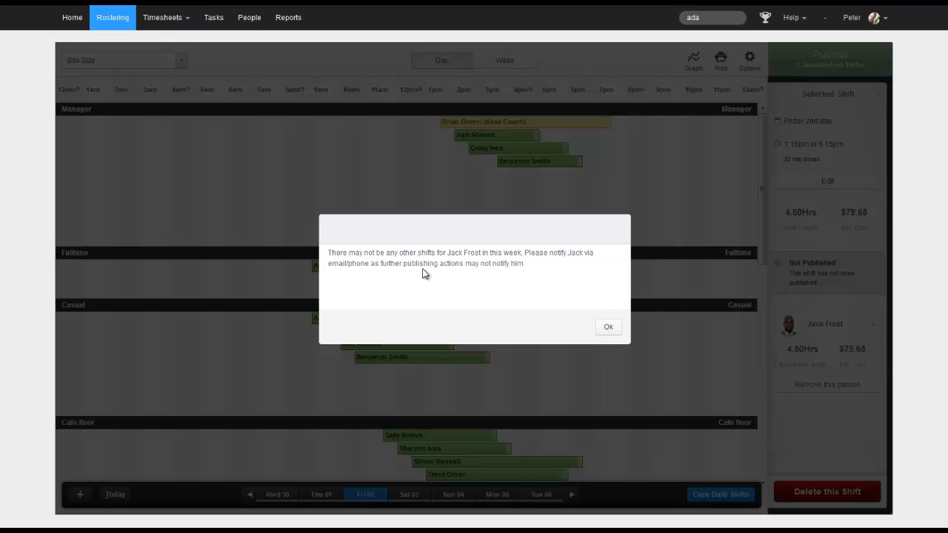
{"action": "left_click", "coordinate": [609, 326]}
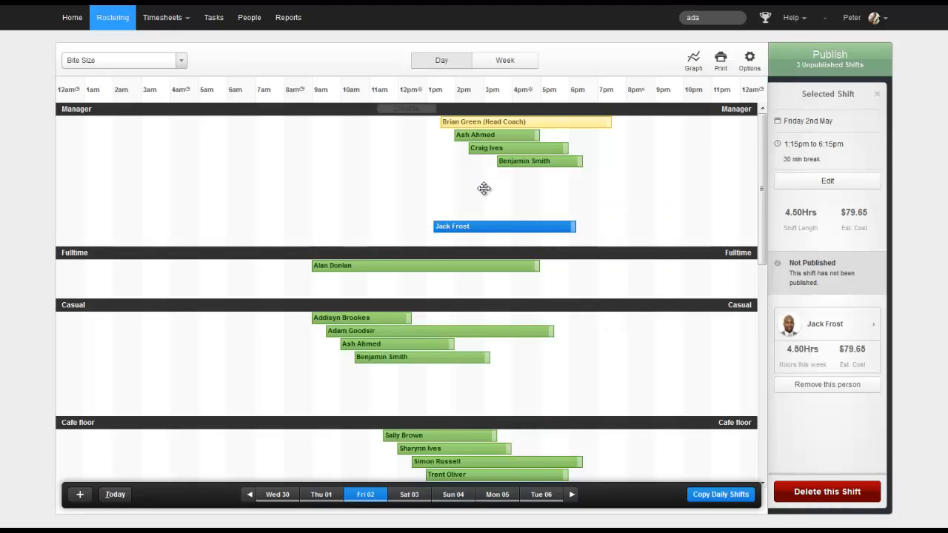
{"action": "left_click", "coordinate": [488, 191]}
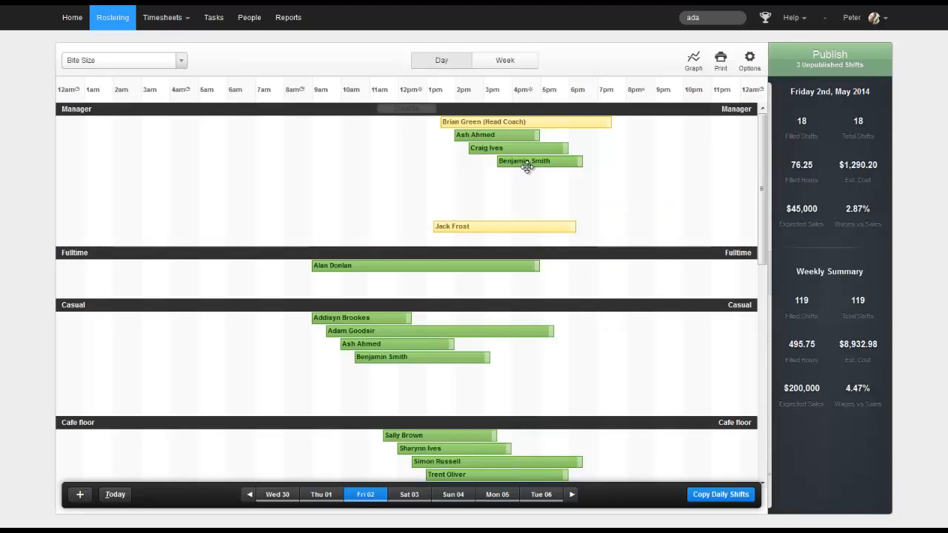
Extend Friday's Manager shift starting at 3:30pm so that it ends at 8:15pm
{"action": "left_click", "coordinate": [527, 164]}
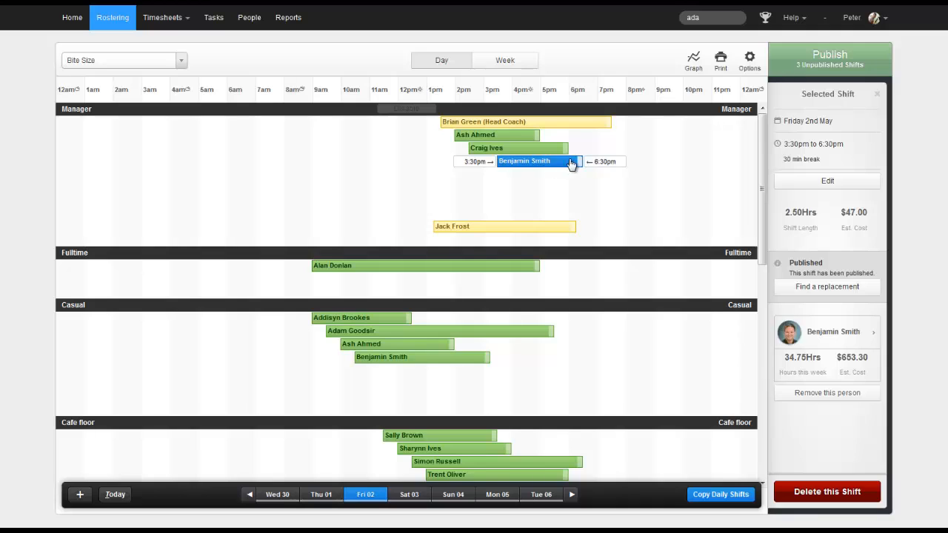
{"action": "left_click_drag", "start_coordinate": [580, 161], "coordinate": [631, 161]}
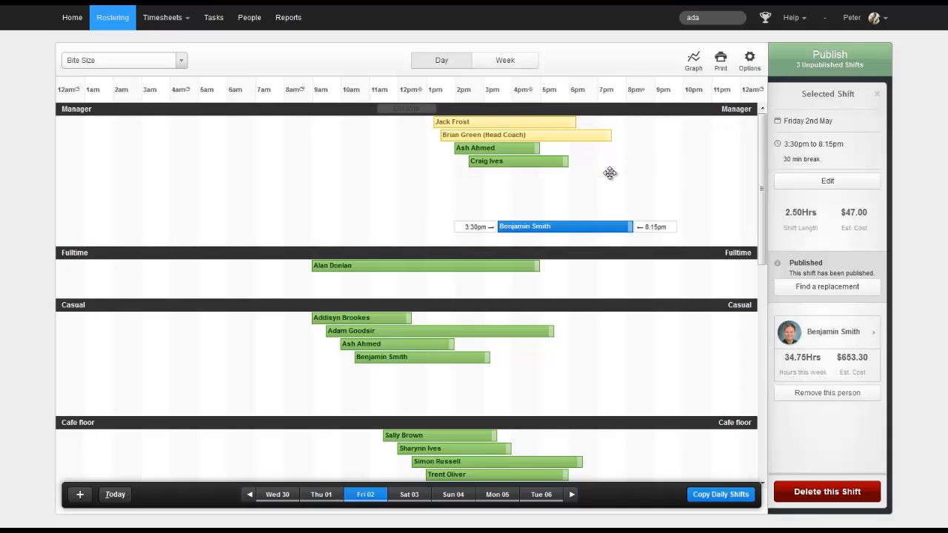
{"action": "left_click", "coordinate": [570, 196]}
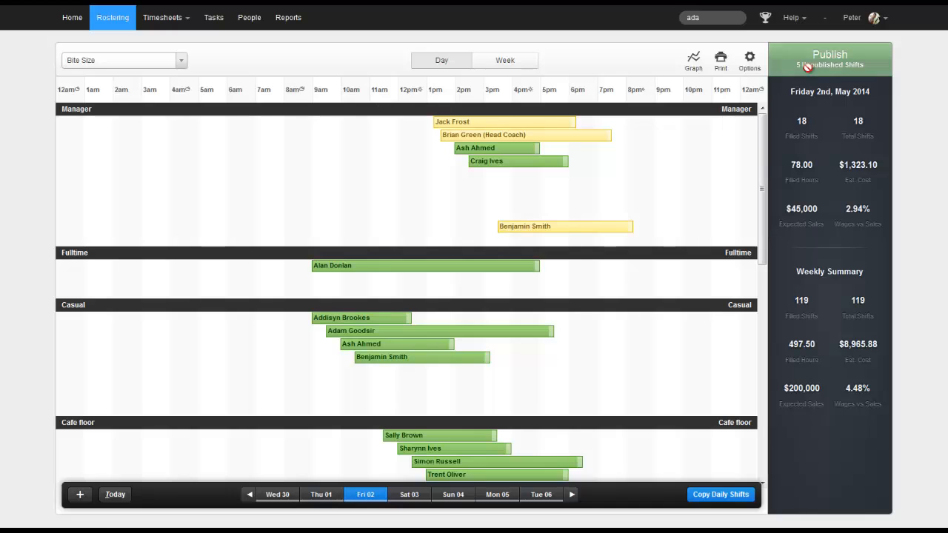
Return to the week view and publish only the updated shifts for all areas
{"action": "left_click", "coordinate": [497, 61]}
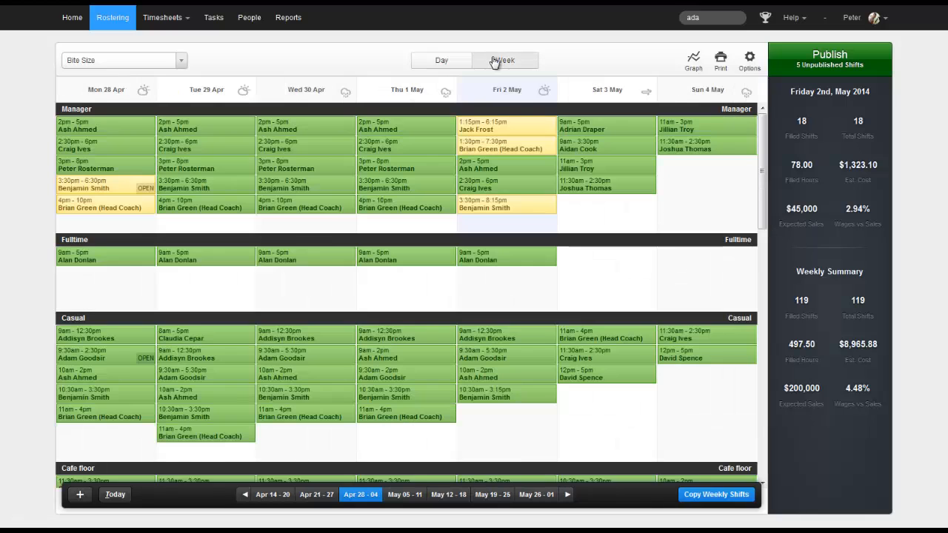
{"action": "left_click", "coordinate": [826, 65]}
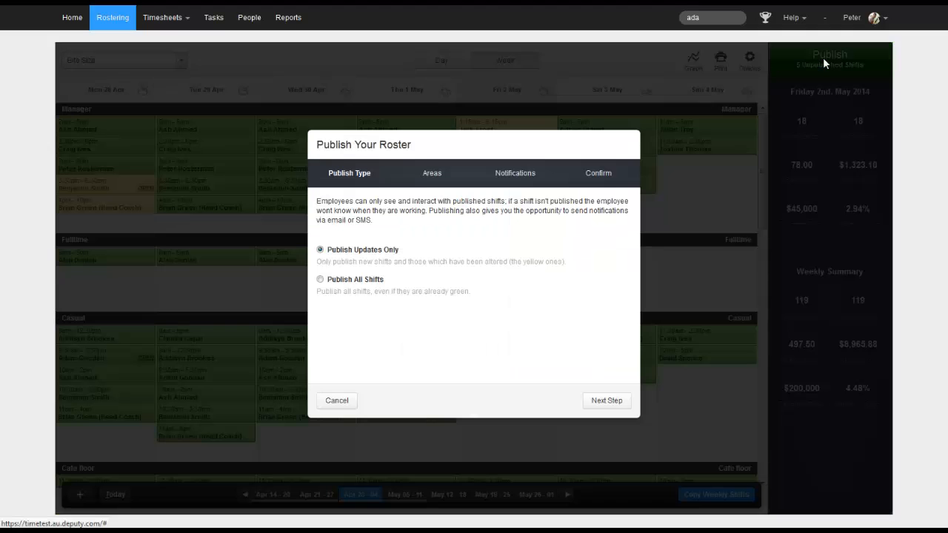
{"action": "left_click", "coordinate": [612, 401]}
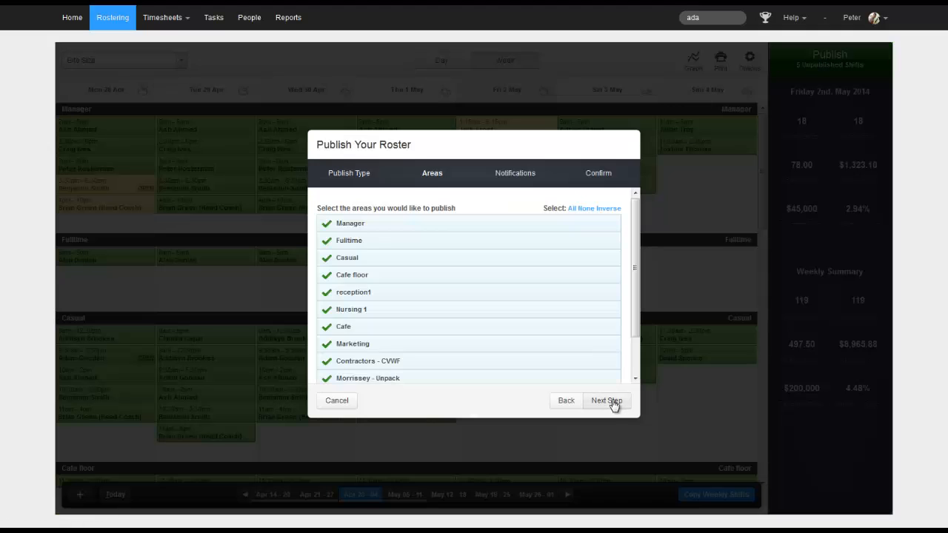
{"action": "left_click", "coordinate": [612, 401]}
{"action": "left_click", "coordinate": [611, 401]}
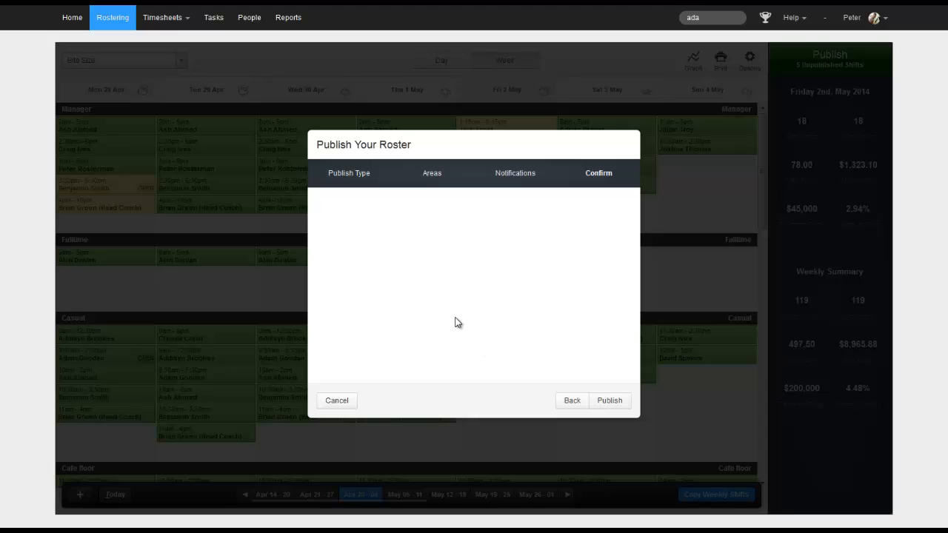
{"action": "left_click", "coordinate": [611, 402]}
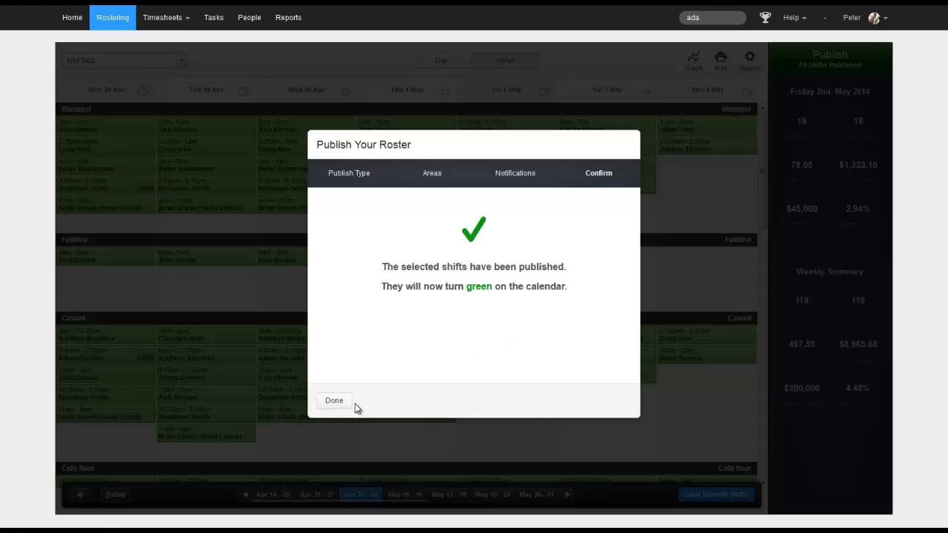
{"action": "left_click", "coordinate": [330, 401]}
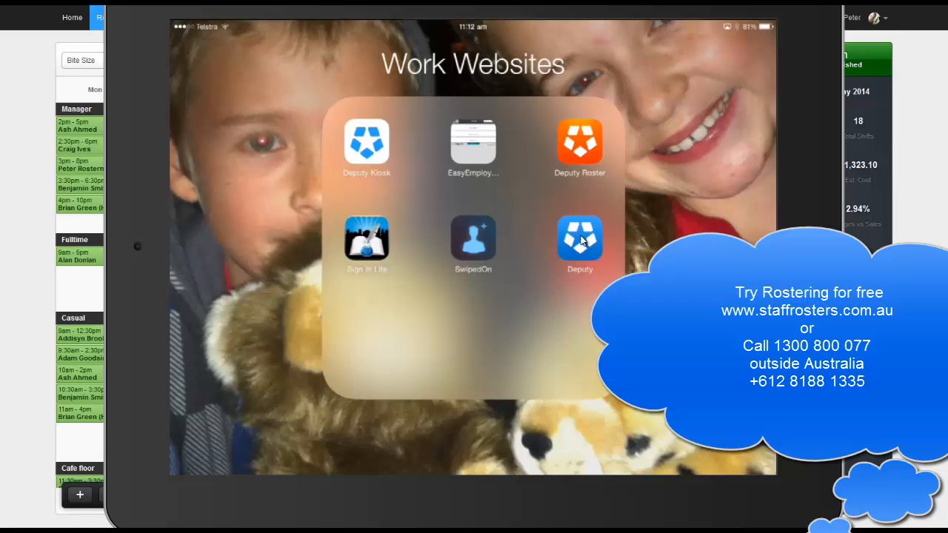
Switch to the Deputy Kiosk app on the iPad and look through the Working, Rostered and All employee lists
{"action": "left_click", "coordinate": [365, 146]}
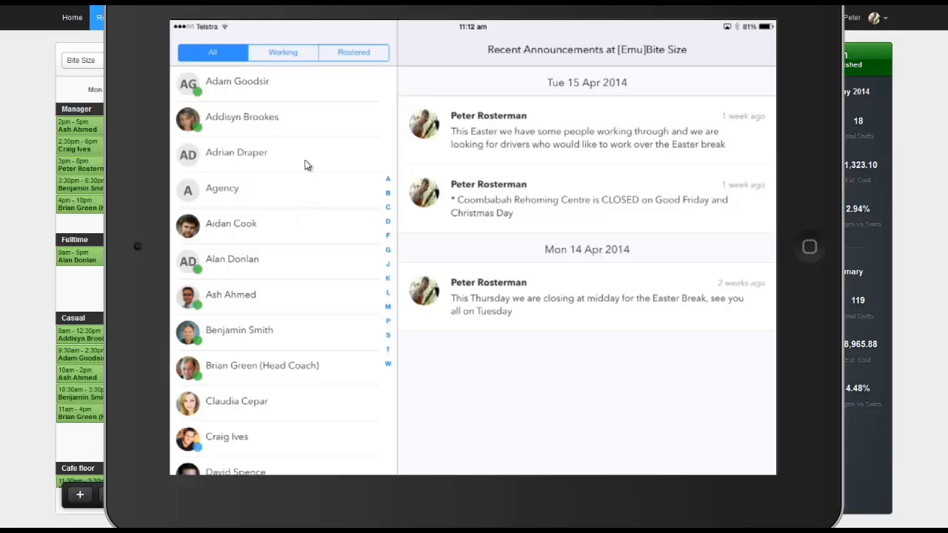
{"action": "left_click", "coordinate": [282, 60]}
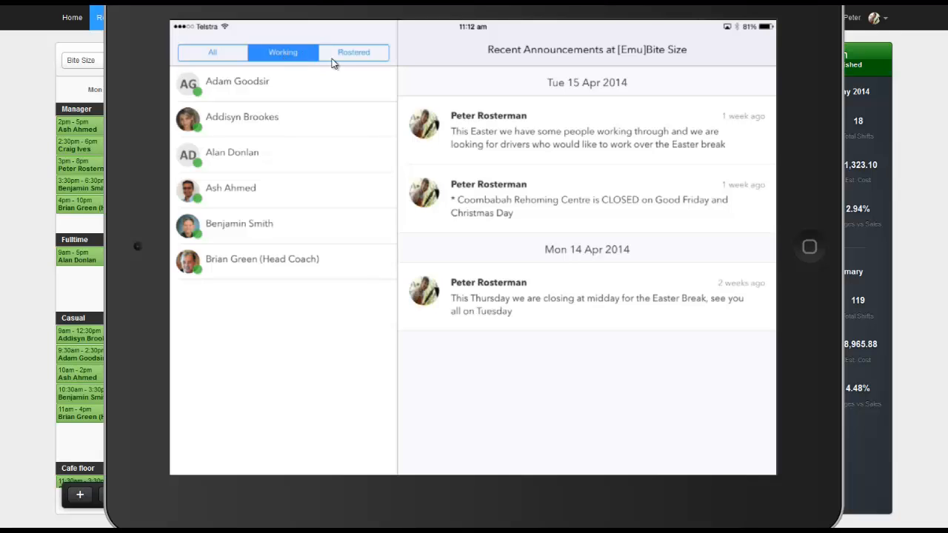
{"action": "left_click", "coordinate": [354, 53]}
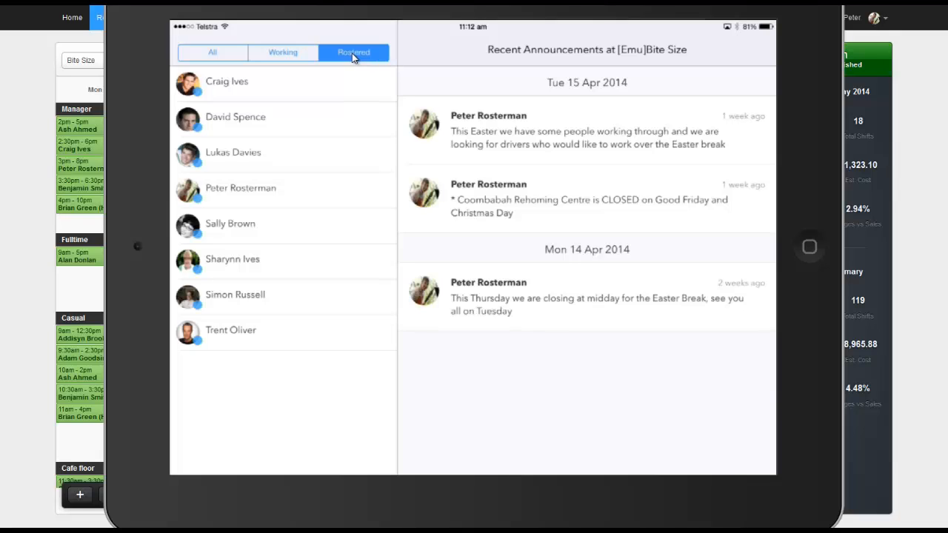
{"action": "left_click", "coordinate": [215, 54]}
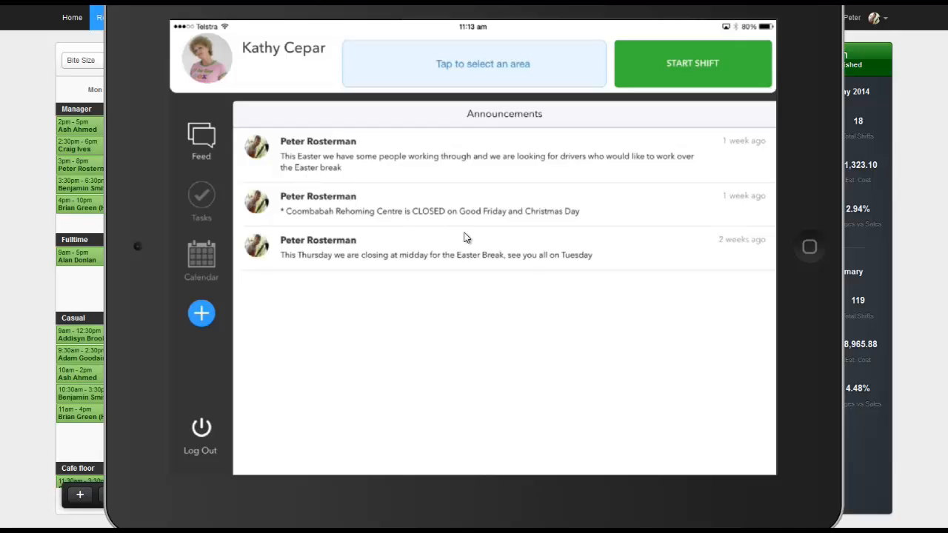
Start the shift of the employee logged in to the kiosk
{"action": "left_click", "coordinate": [692, 63]}
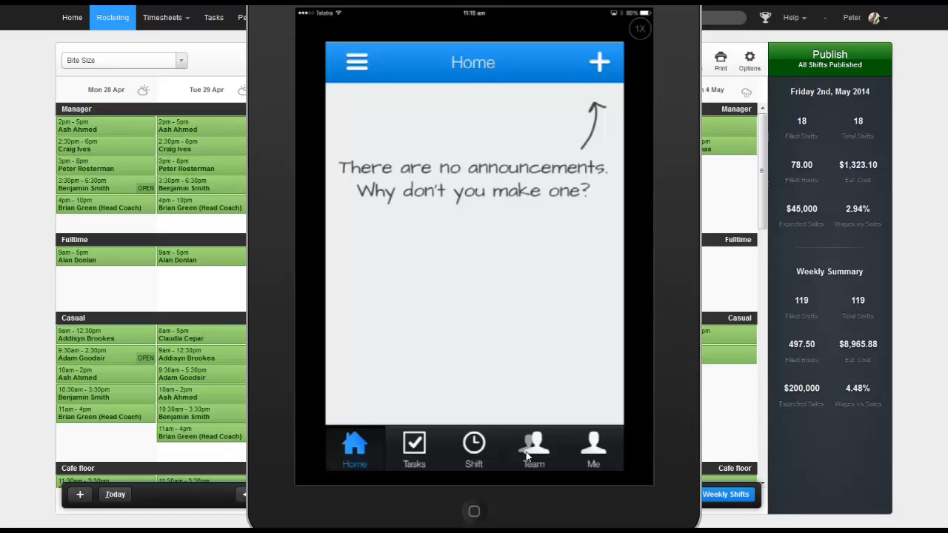
View the employee's own shifts in the mobile app and open the form for marking unavailability, looking at its date choices
{"action": "left_click", "coordinate": [595, 448]}
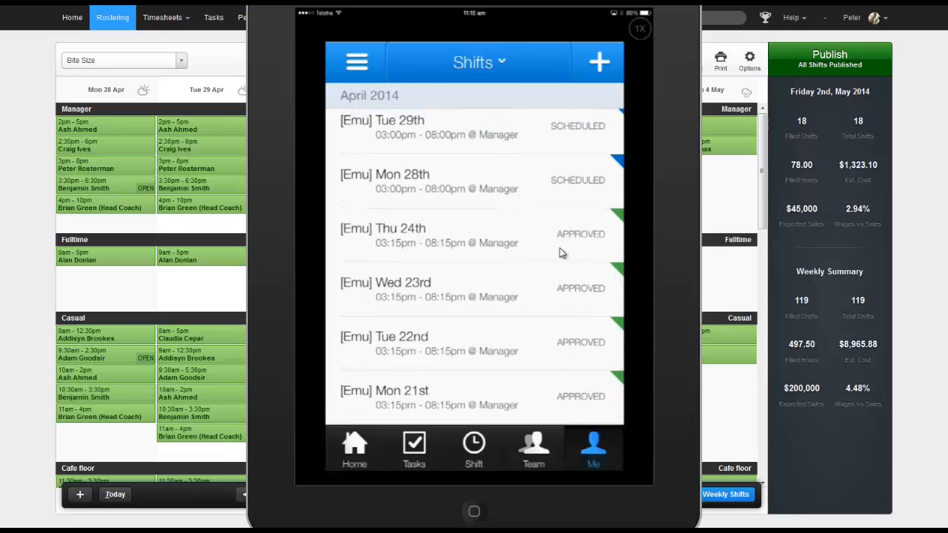
{"action": "left_click", "coordinate": [602, 64]}
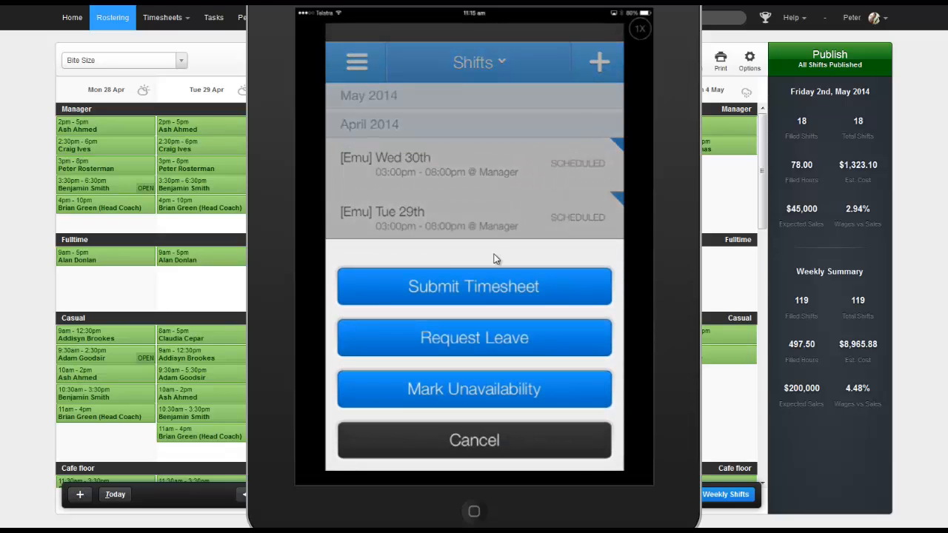
{"action": "left_click", "coordinate": [462, 389]}
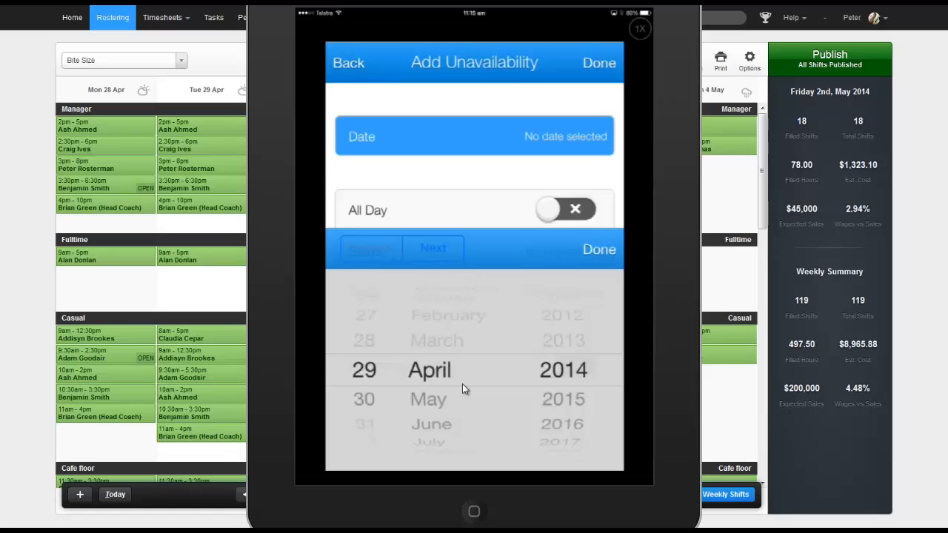
{"action": "scroll", "coordinate": [462, 383], "scroll_direction": "down", "scroll_amount": 1}
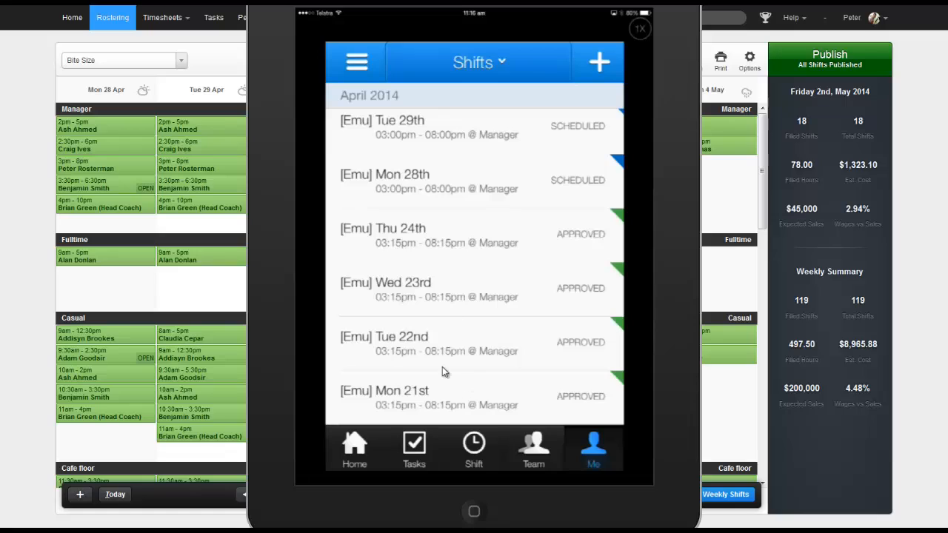
View today's shift in the mobile app and look through the Bite Size team's On Shift and Scheduled employees
{"action": "left_click", "coordinate": [486, 453]}
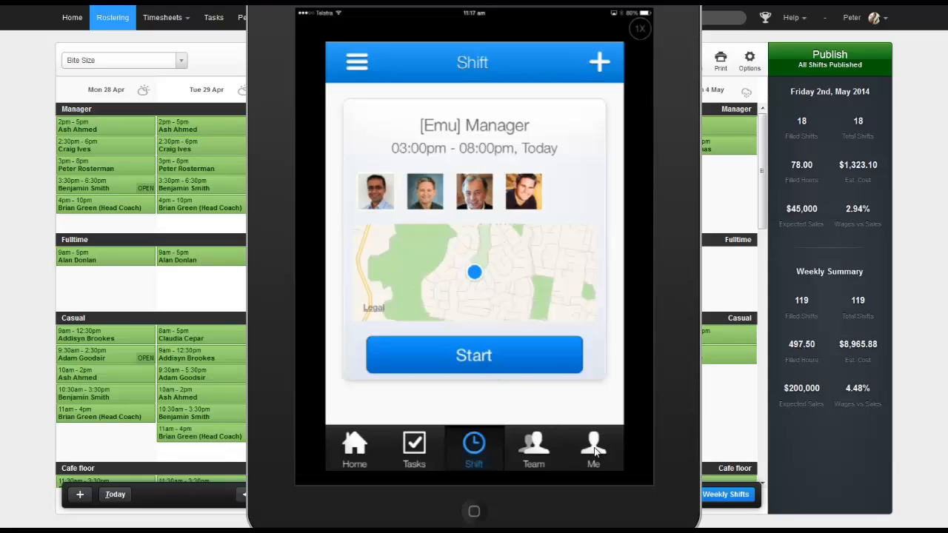
{"action": "left_click", "coordinate": [533, 462]}
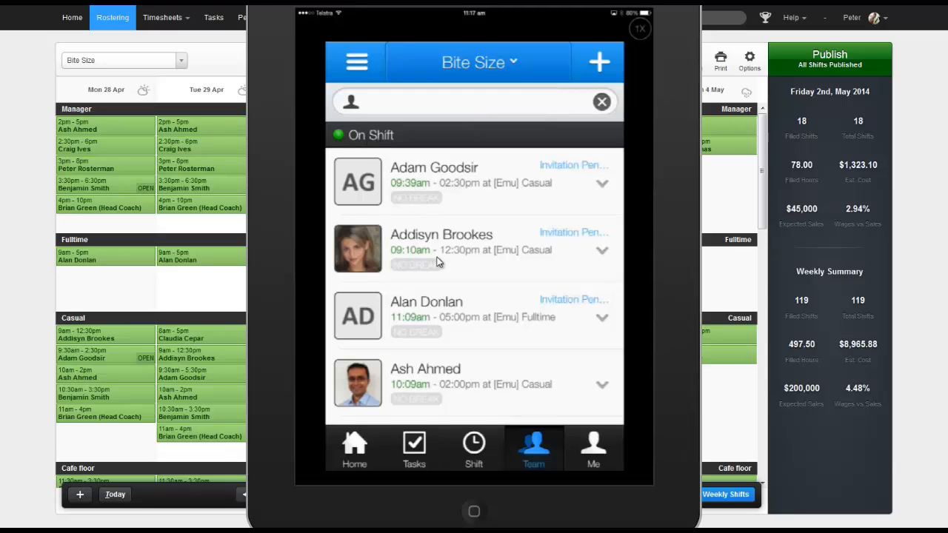
{"action": "scroll", "coordinate": [437, 261], "scroll_direction": "down", "scroll_amount": 4}
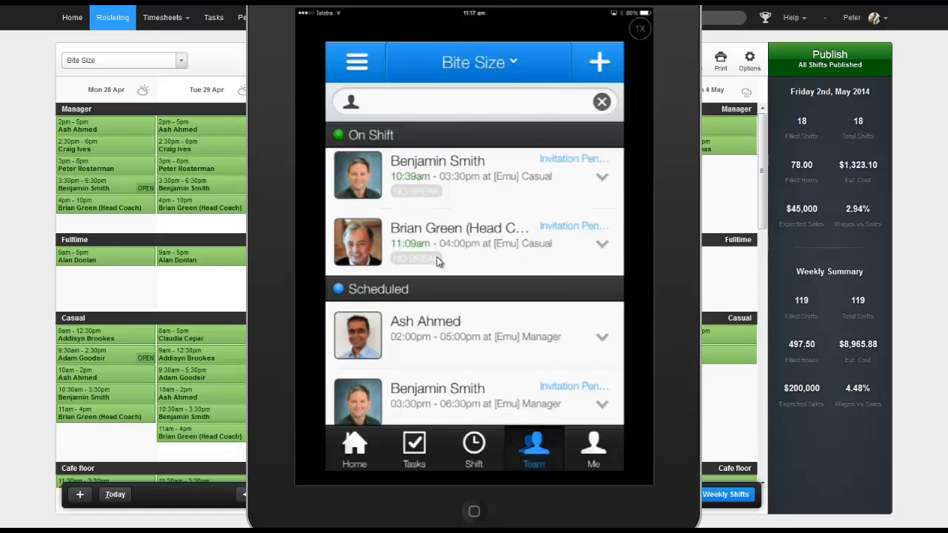
{"action": "scroll", "coordinate": [437, 262], "scroll_direction": "down", "scroll_amount": 3}
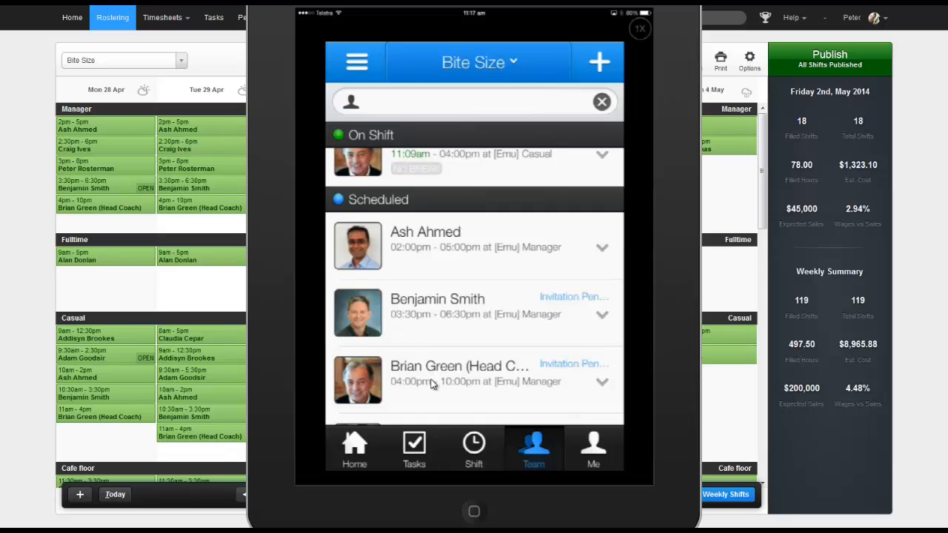
{"action": "scroll", "coordinate": [434, 383], "scroll_direction": "down", "scroll_amount": 4}
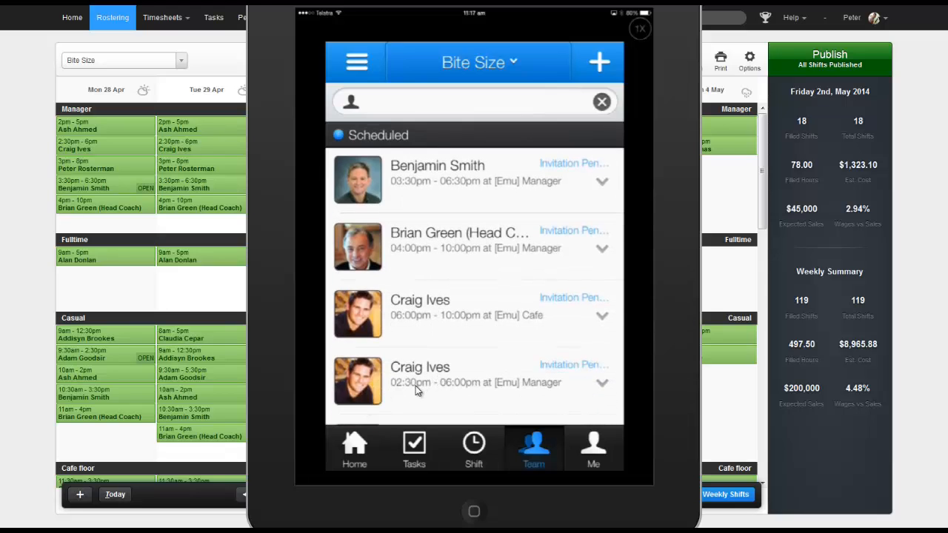
Open the Find Replacement request for the scheduled 06:00pm - 10:00pm Cafe shift and look through it
{"action": "left_click", "coordinate": [416, 328]}
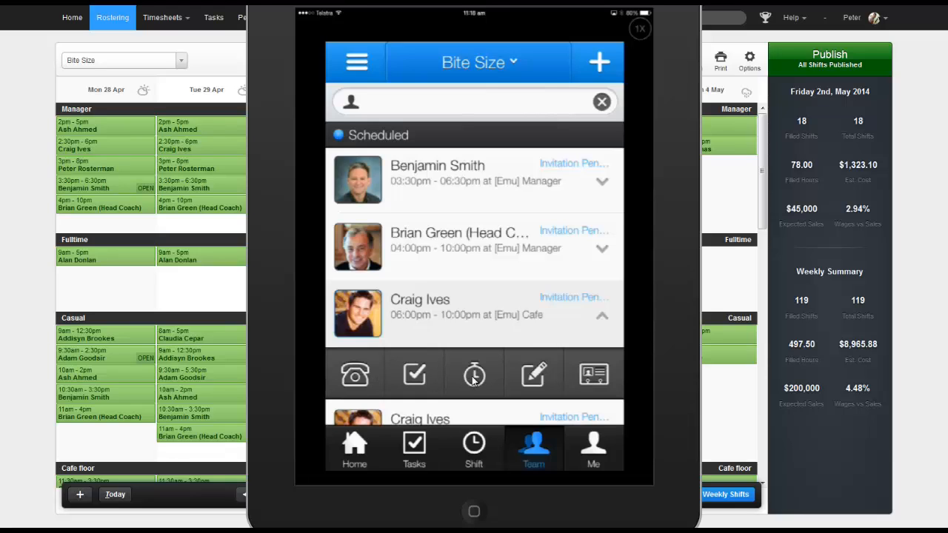
{"action": "left_click", "coordinate": [472, 378]}
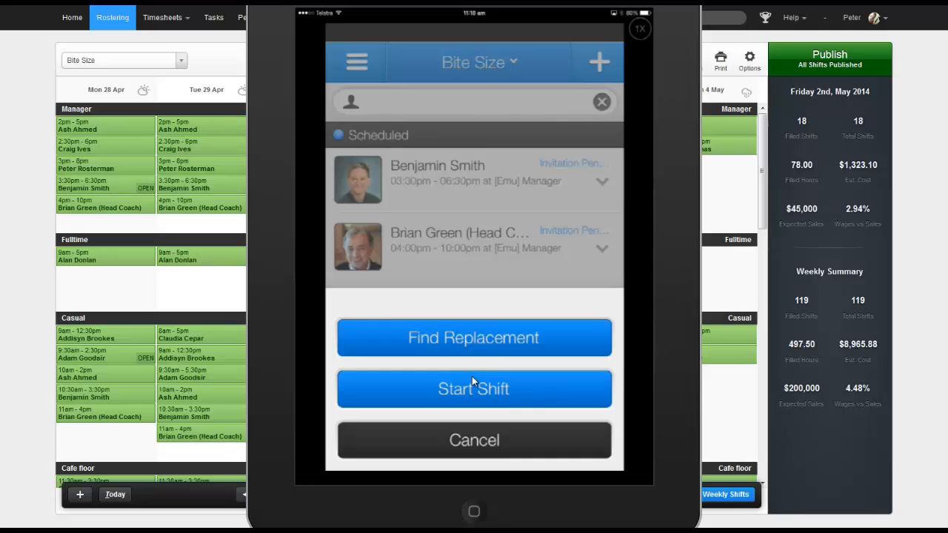
{"action": "left_click", "coordinate": [477, 339]}
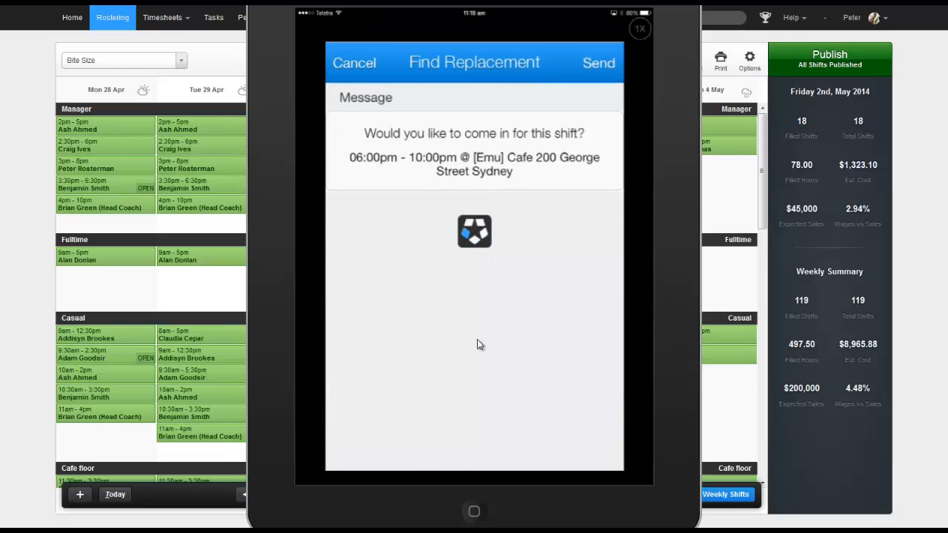
{"action": "scroll", "coordinate": [477, 340], "scroll_direction": "down", "scroll_amount": 8}
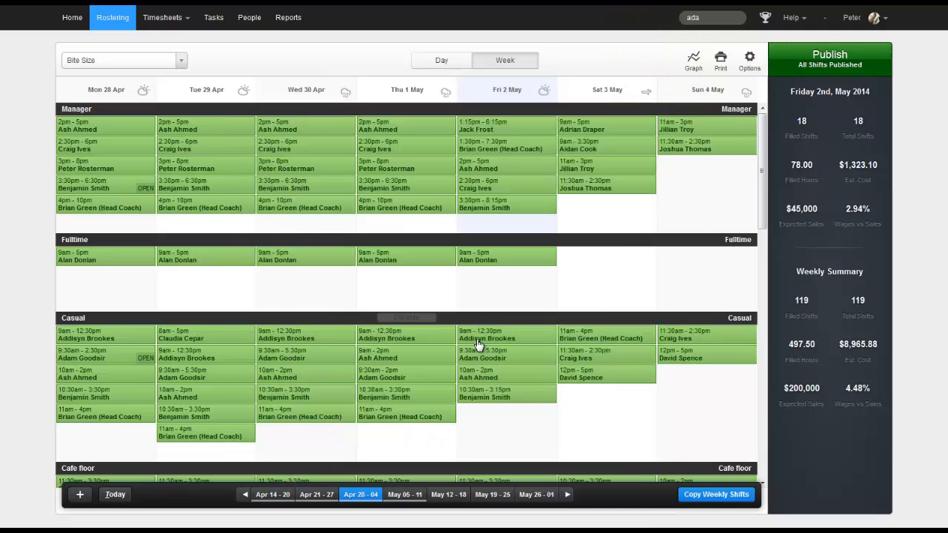
Open timesheet approval for the week 21/04/14 - 27/04/14 and approve all of the selected employee's timesheets
{"action": "left_click", "coordinate": [181, 27]}
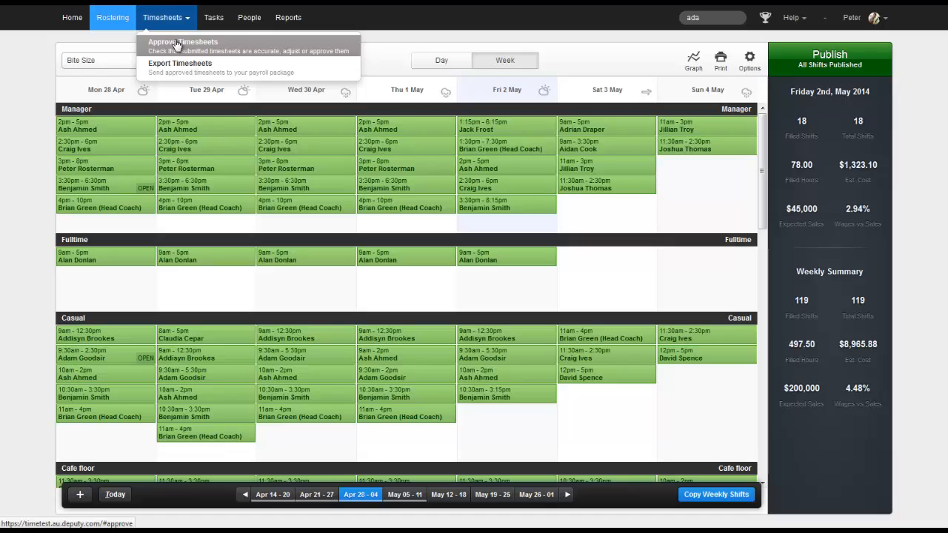
{"action": "left_click", "coordinate": [176, 45]}
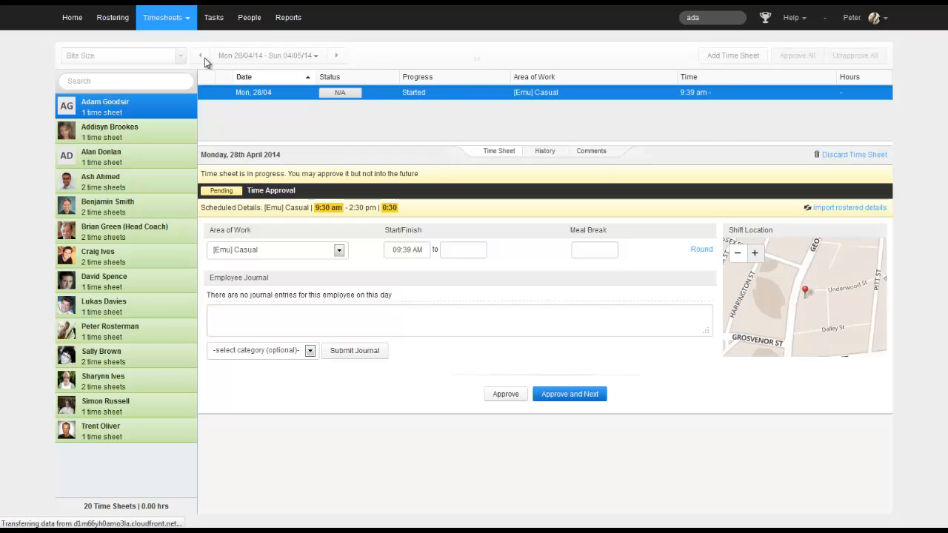
{"action": "left_click", "coordinate": [204, 59]}
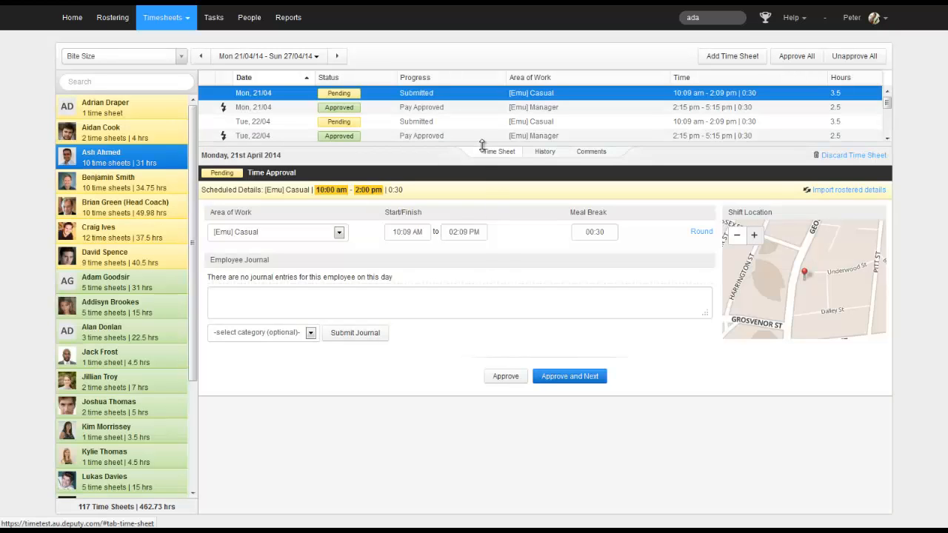
{"action": "left_click_drag", "start_coordinate": [482, 145], "coordinate": [475, 265]}
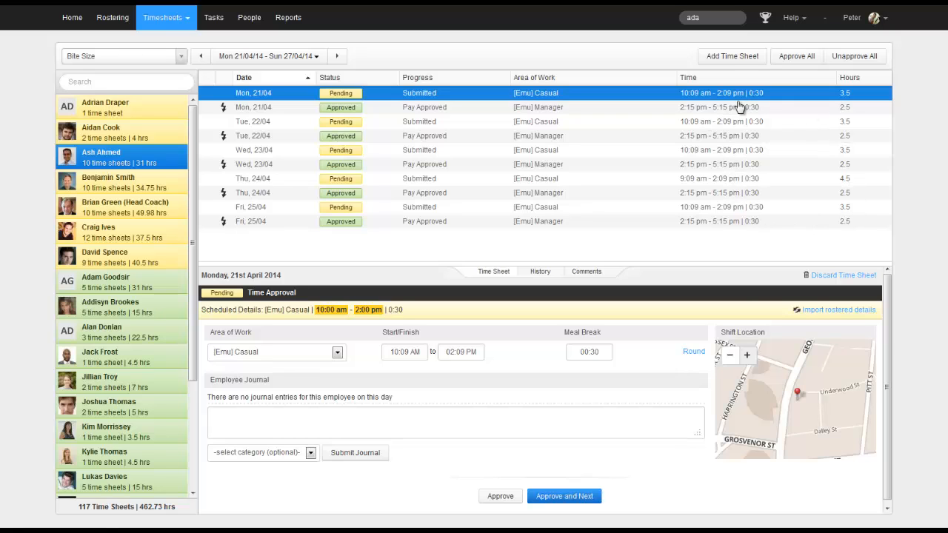
{"action": "left_click", "coordinate": [800, 58]}
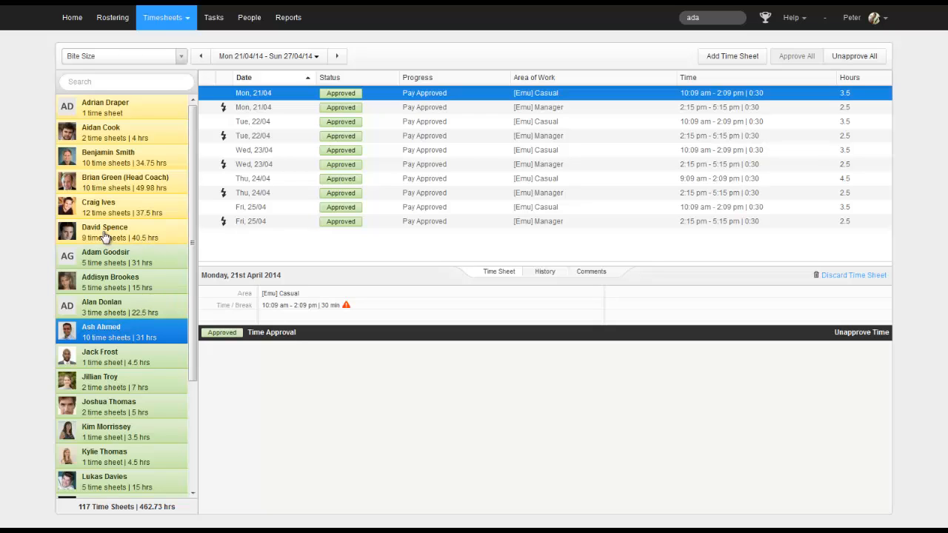
Open the next pending employee's Tue 22/04 Casual timesheet and examine its scheduled times and shift location
{"action": "left_click", "coordinate": [117, 160]}
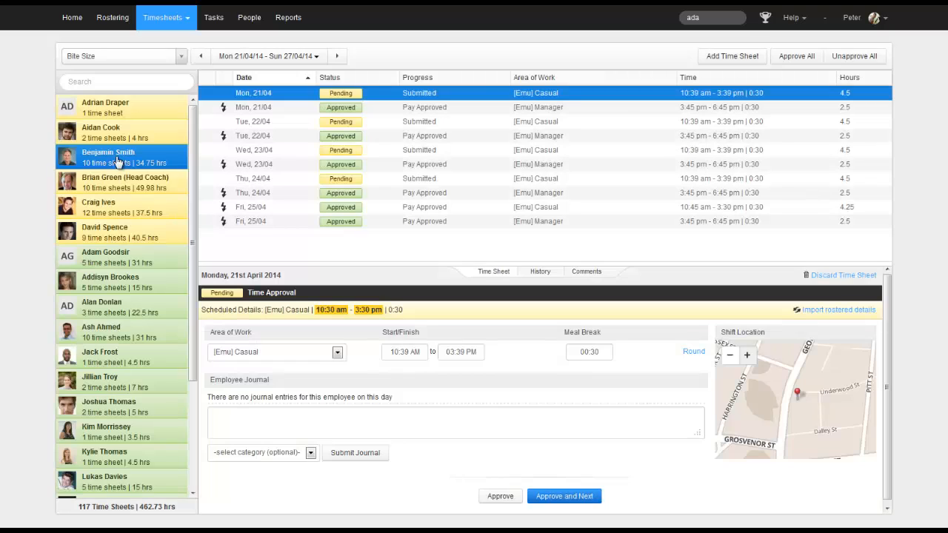
{"action": "left_click", "coordinate": [419, 124]}
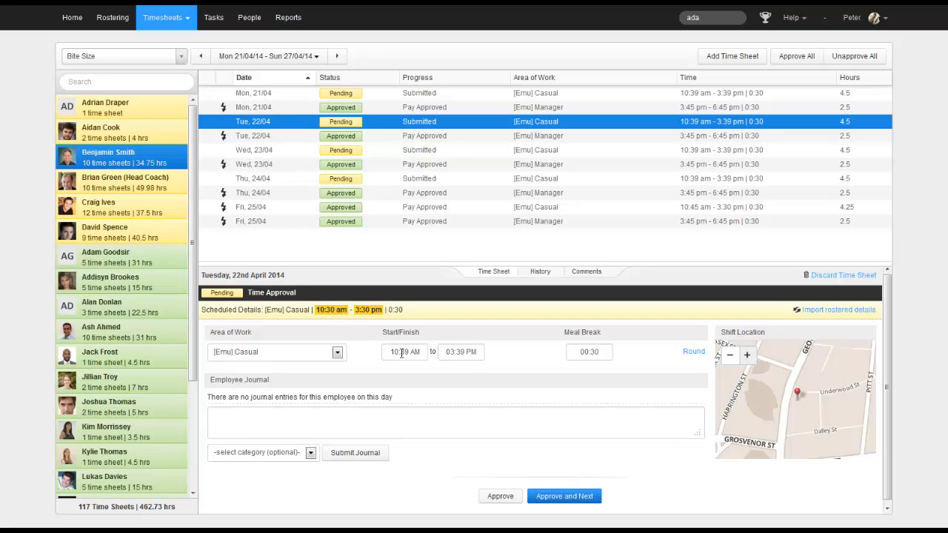
{"action": "left_click_drag", "start_coordinate": [315, 309], "coordinate": [348, 310]}
{"action": "left_click", "coordinate": [337, 325]}
{"action": "mouse_move", "coordinate": [797, 395]}
Enter a journal note that the employee stayed back to help with the truck unload, and approve the Tue 22/04 Casual timesheet
{"action": "left_click", "coordinate": [285, 415]}
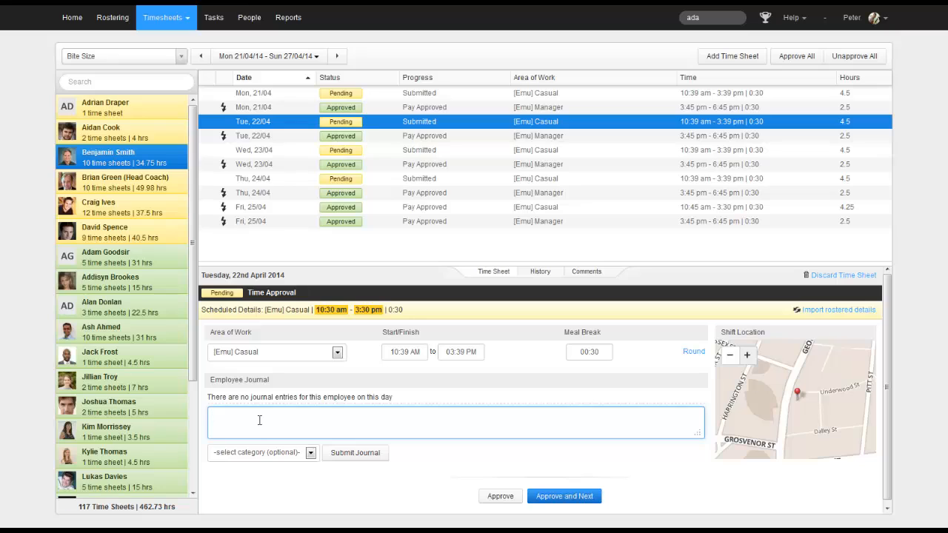
{"action": "type", "text": "Ben stayed back to help with the truck unload"}
{"action": "left_click", "coordinate": [259, 455]}
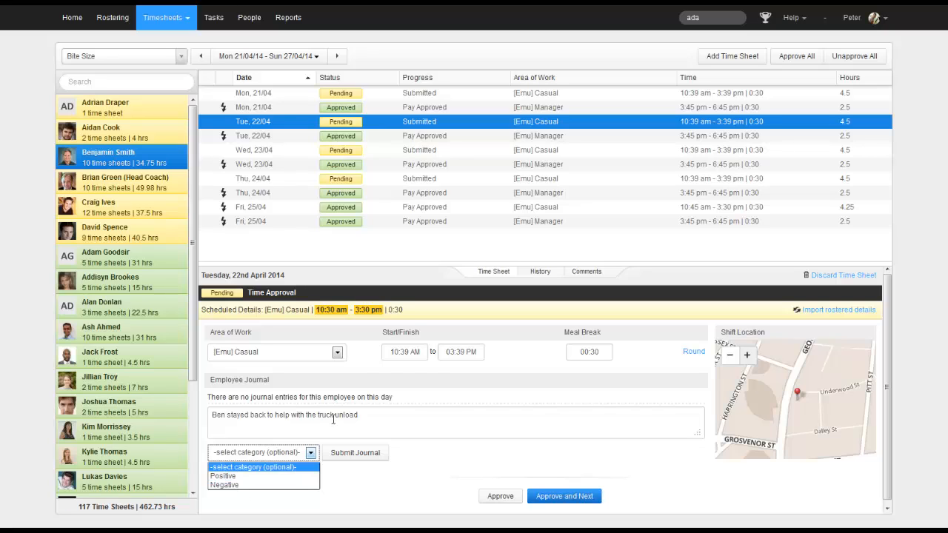
{"action": "left_click", "coordinate": [404, 405]}
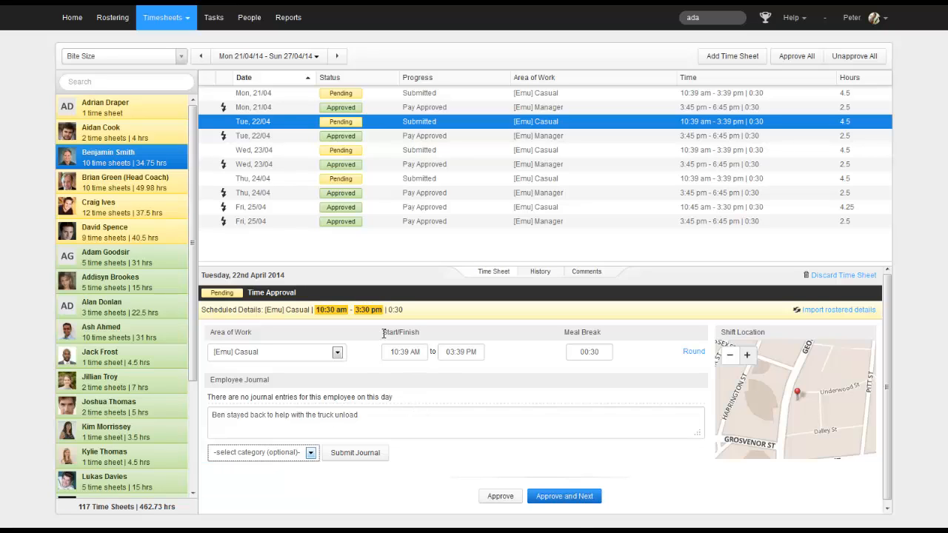
{"action": "left_click", "coordinate": [564, 496]}
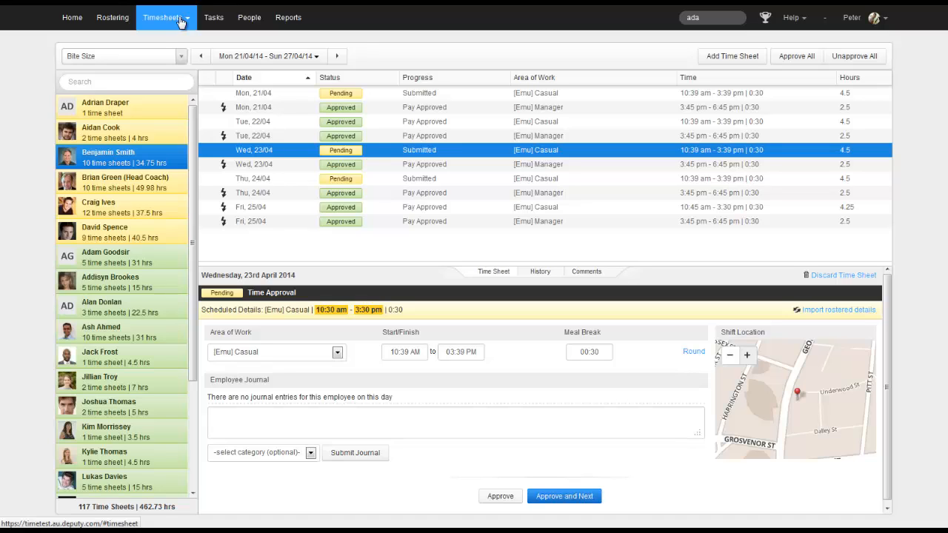
Open timesheet export for the week 21/04/14 - 27/04/14 and select all employees
{"action": "left_click", "coordinate": [180, 21]}
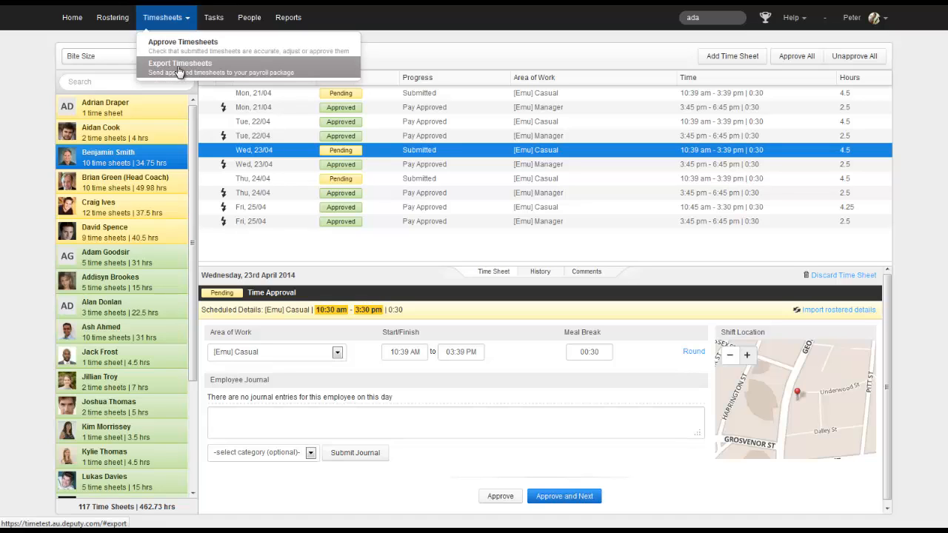
{"action": "left_click", "coordinate": [178, 70]}
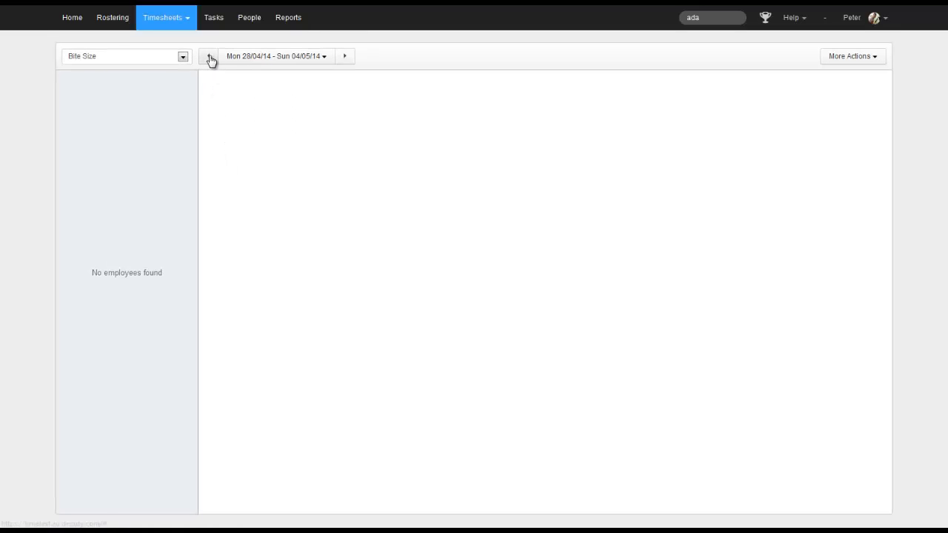
{"action": "left_click", "coordinate": [210, 58]}
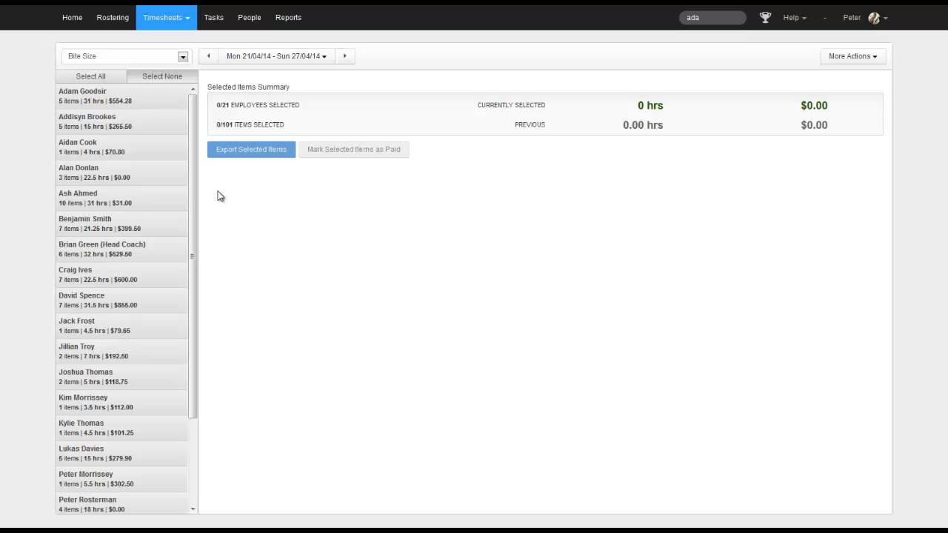
{"action": "left_click", "coordinate": [91, 77]}
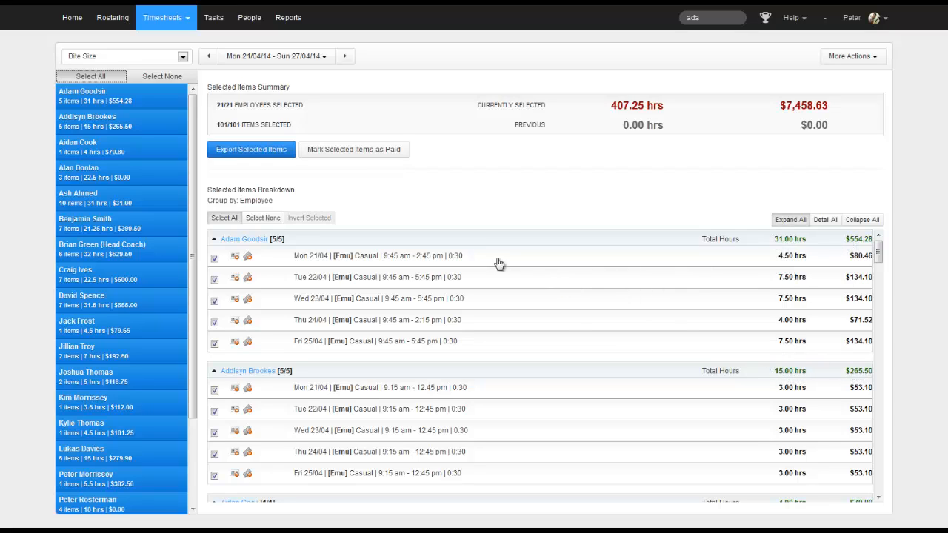
Review the payroll applications available for exporting the selected items, and leave the export dialog without exporting
{"action": "left_click", "coordinate": [249, 149]}
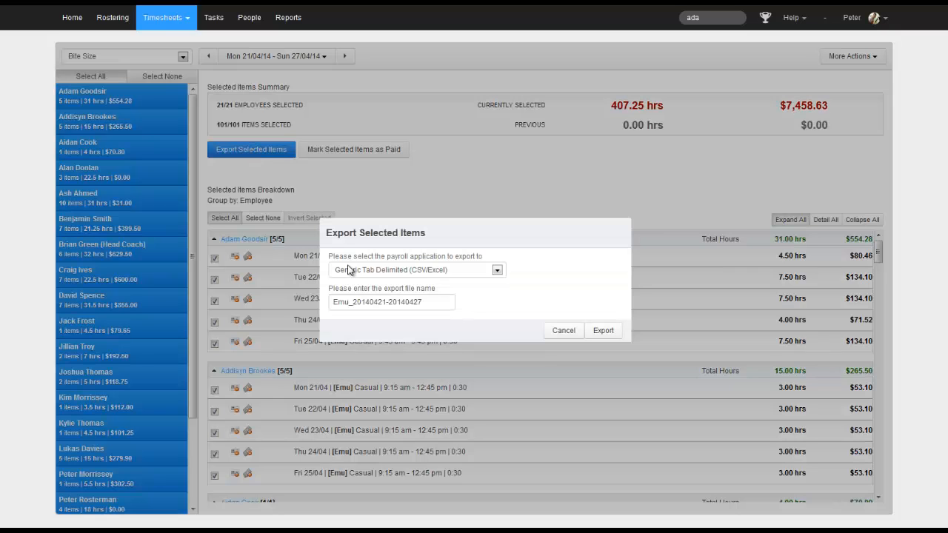
{"action": "left_click", "coordinate": [443, 273]}
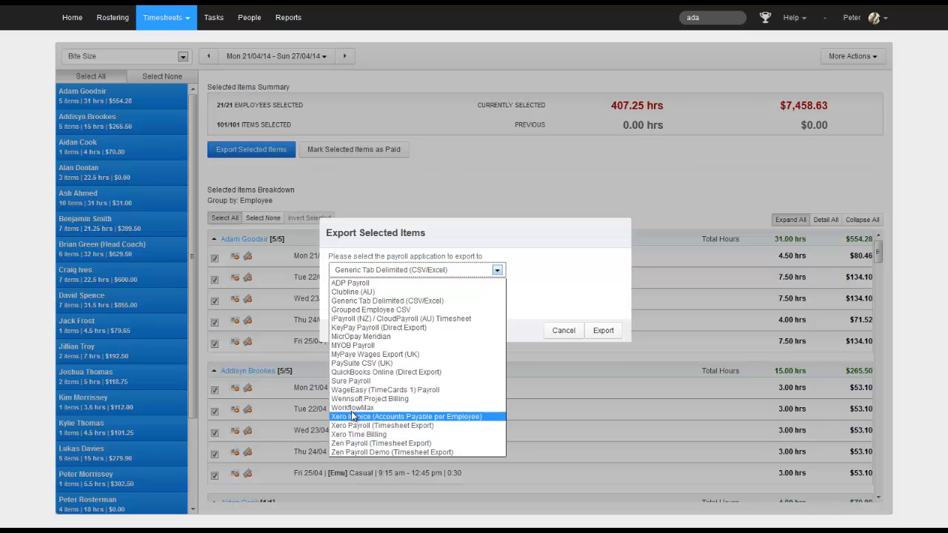
{"action": "left_click", "coordinate": [497, 269]}
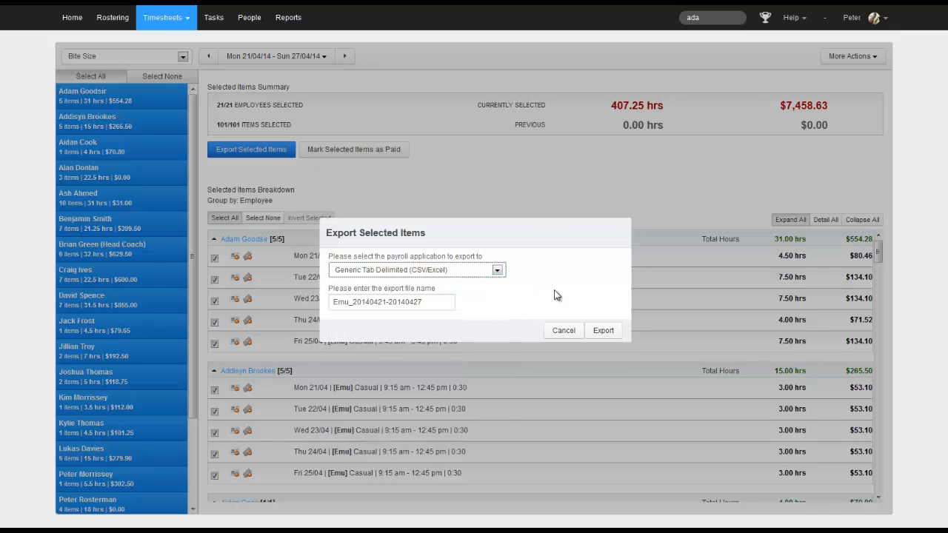
{"action": "left_click", "coordinate": [564, 333]}
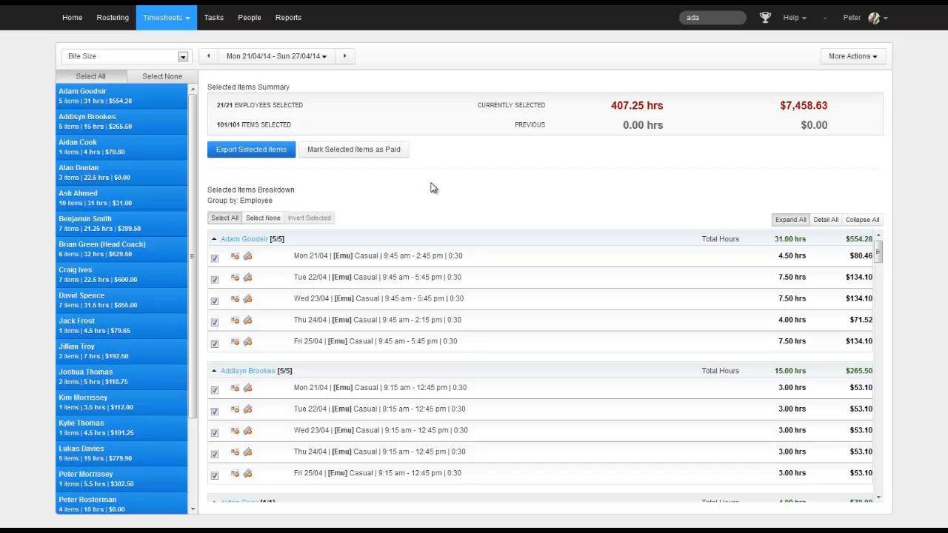
Open the Availability & Leave report and examine its location choices, staff unavailability and leave awaiting approval
{"action": "left_click", "coordinate": [285, 20]}
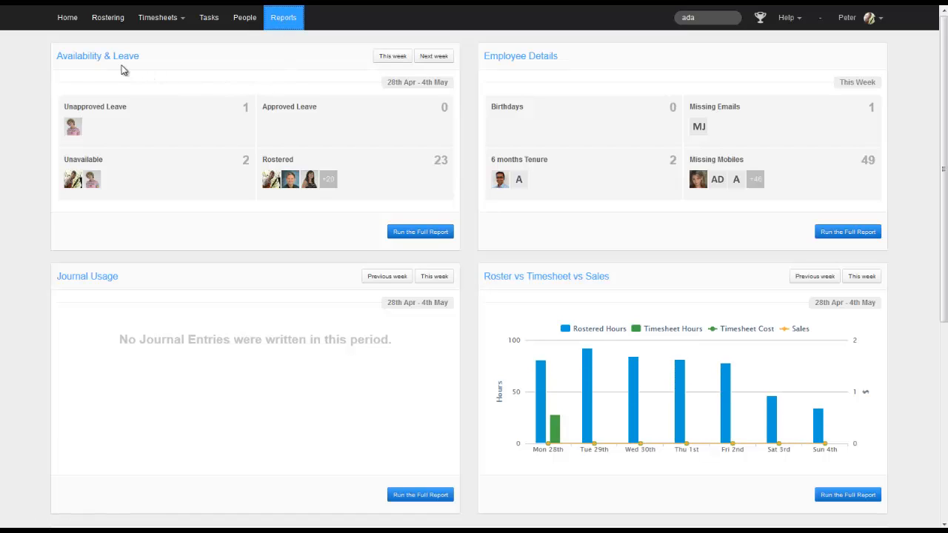
{"action": "left_click", "coordinate": [89, 58]}
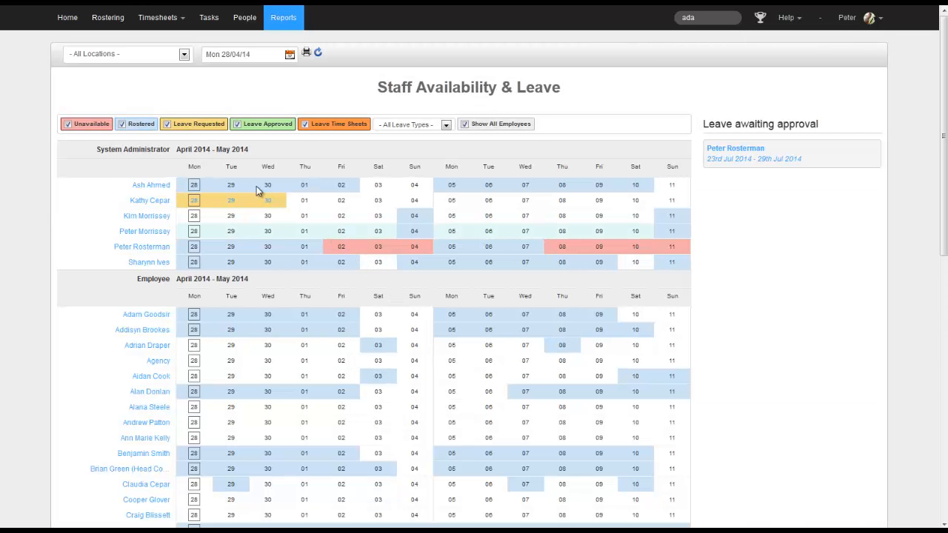
{"action": "left_click", "coordinate": [169, 58]}
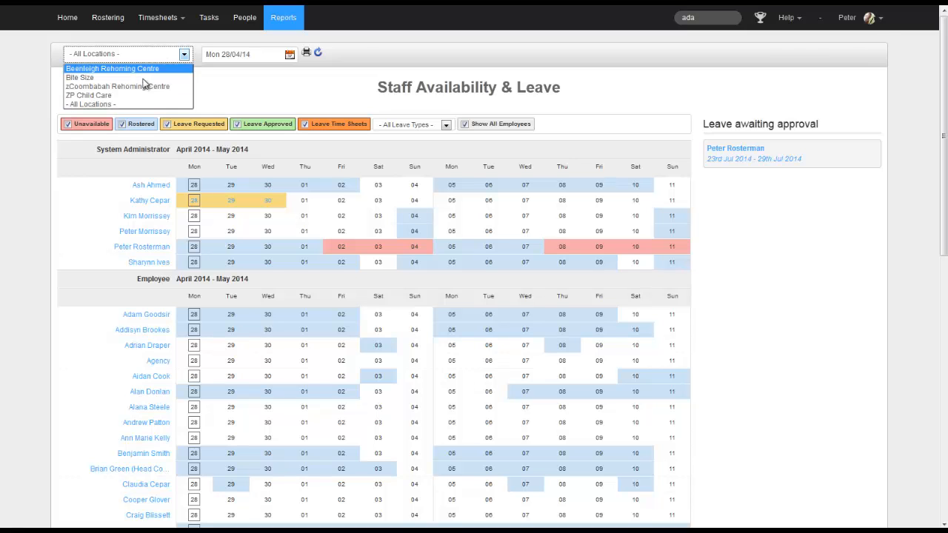
{"action": "left_click", "coordinate": [234, 94]}
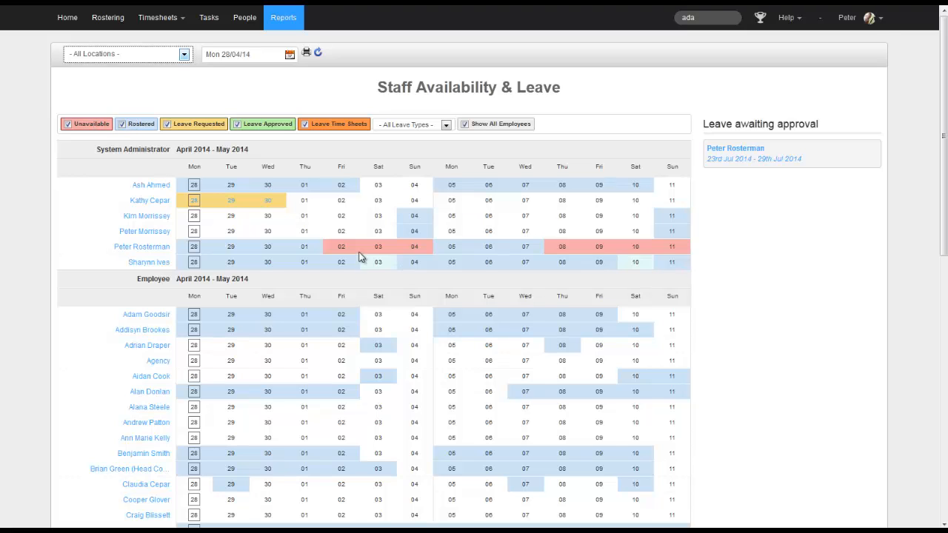
{"action": "mouse_move", "coordinate": [372, 255]}
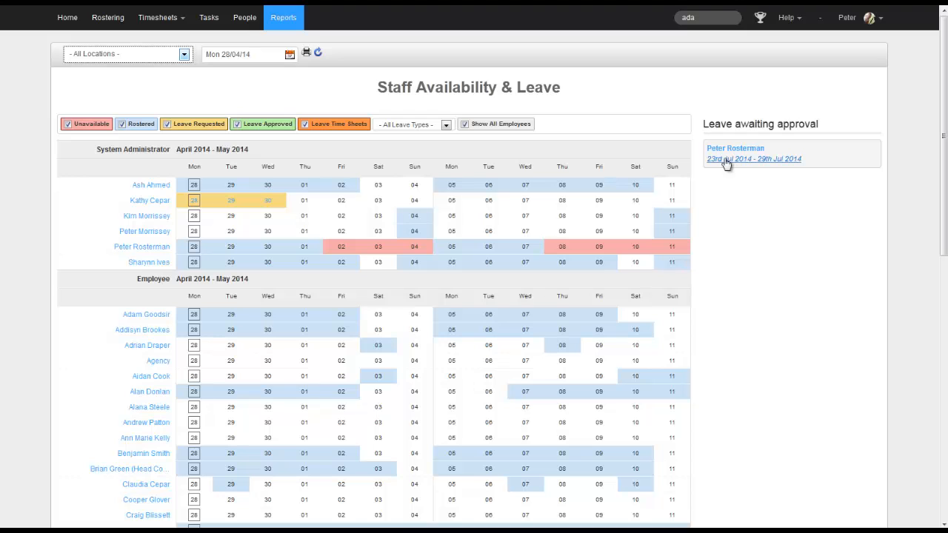
Open the leave request awaiting approval for 23rd Jul 2014 - 29th Jul 2014, ready for a manager comment
{"action": "left_click", "coordinate": [749, 164]}
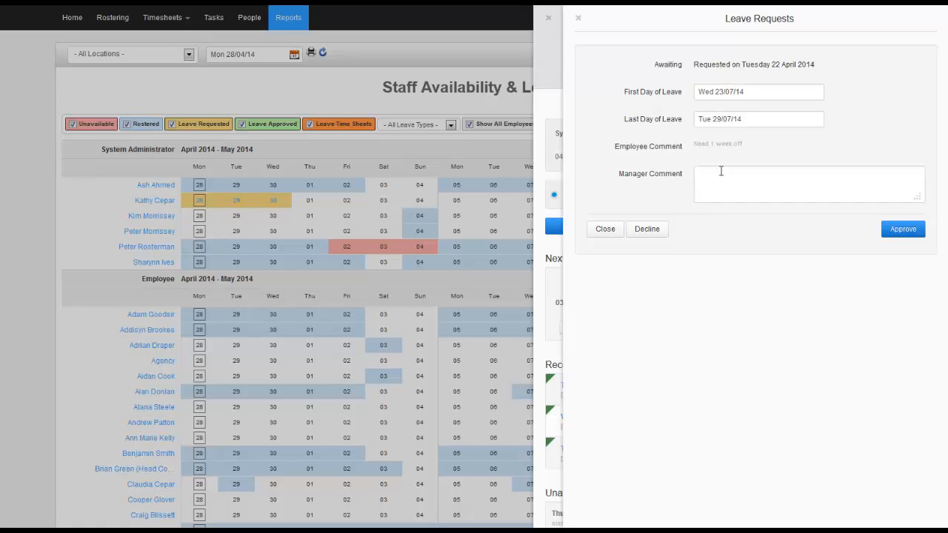
{"action": "left_click", "coordinate": [726, 177]}
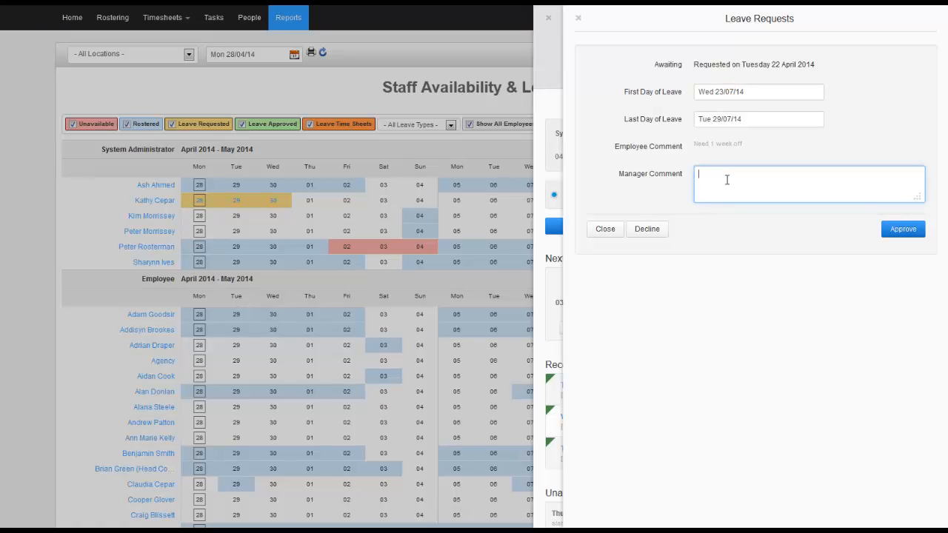
{"action": "type", "text": "Peter"}
{"action": "key", "text": "BackSpace"}
{"action": "key", "text": "BackSpace"}
{"action": "key", "text": "BackSpace"}
{"action": "key", "text": "BackSpace"}
{"action": "key", "text": "BackSpace"}
{"action": "key", "text": "BackSpace"}
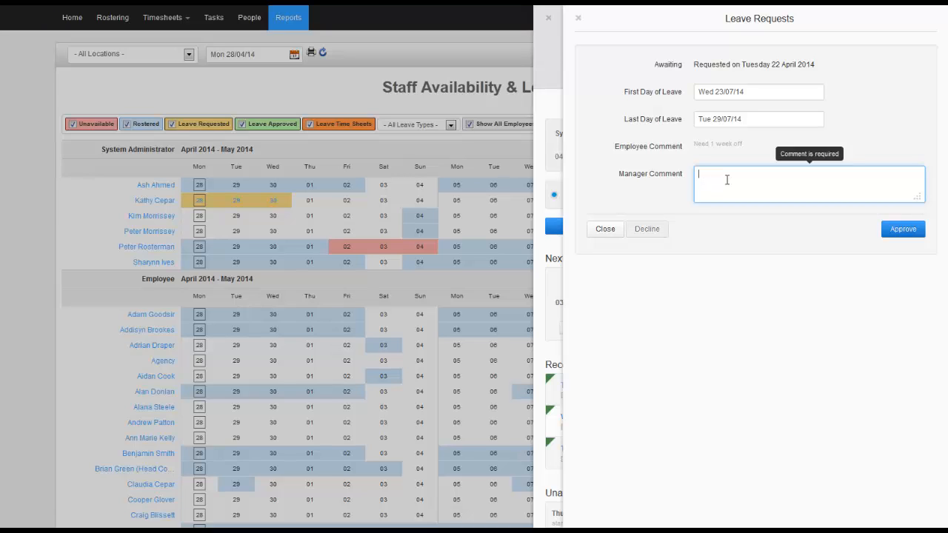
Enter the manager comment "I approve", approve the leave request, and close the leave list and employee profile
{"action": "type", "text": "I a "}
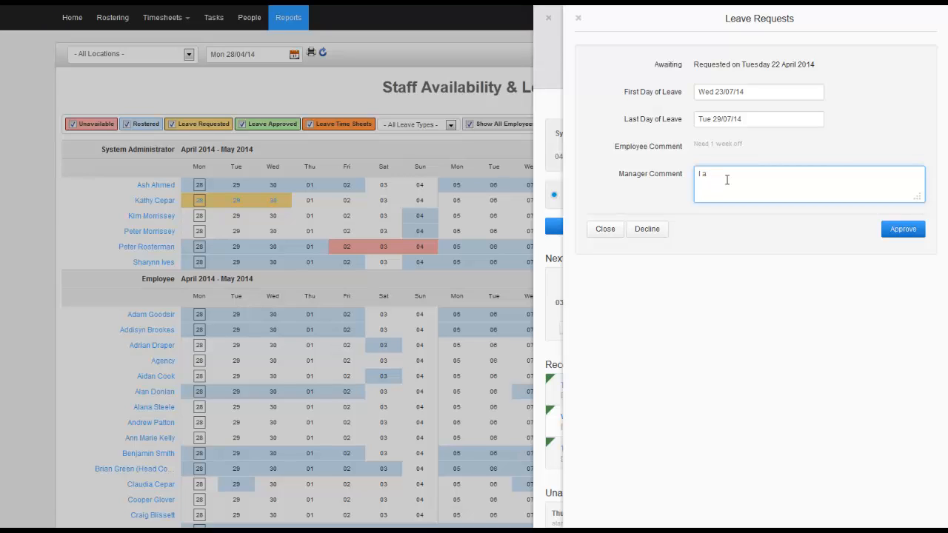
{"action": "type", "text": "pprove"}
{"action": "left_click", "coordinate": [885, 229]}
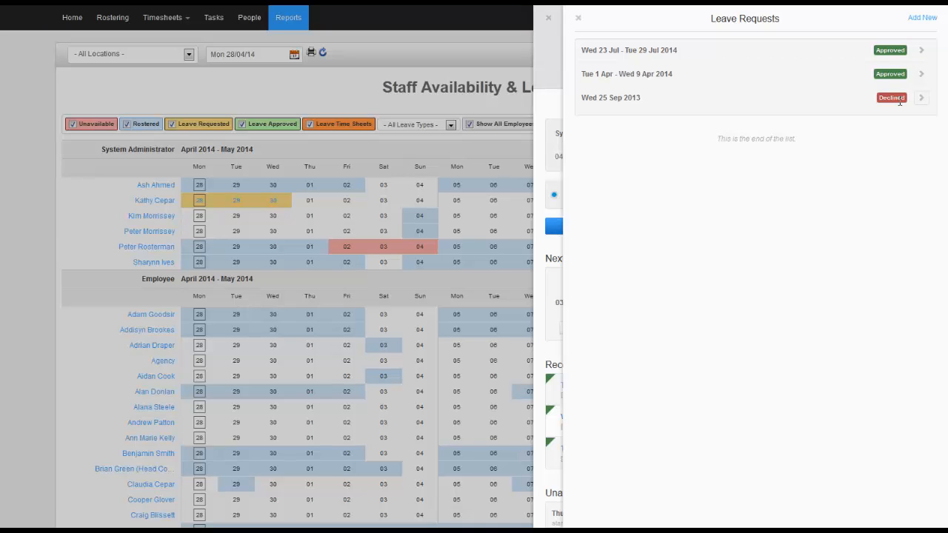
{"action": "left_click", "coordinate": [579, 21]}
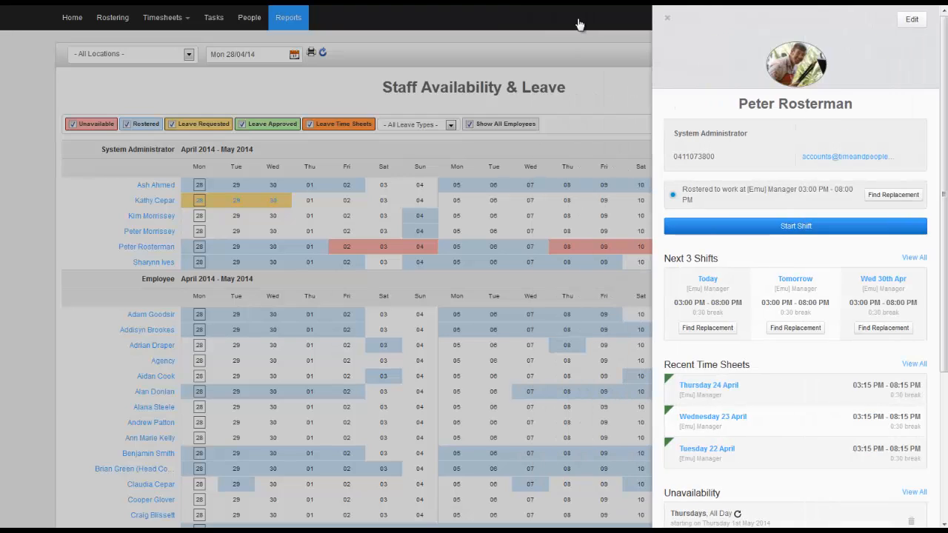
{"action": "left_click", "coordinate": [669, 23]}
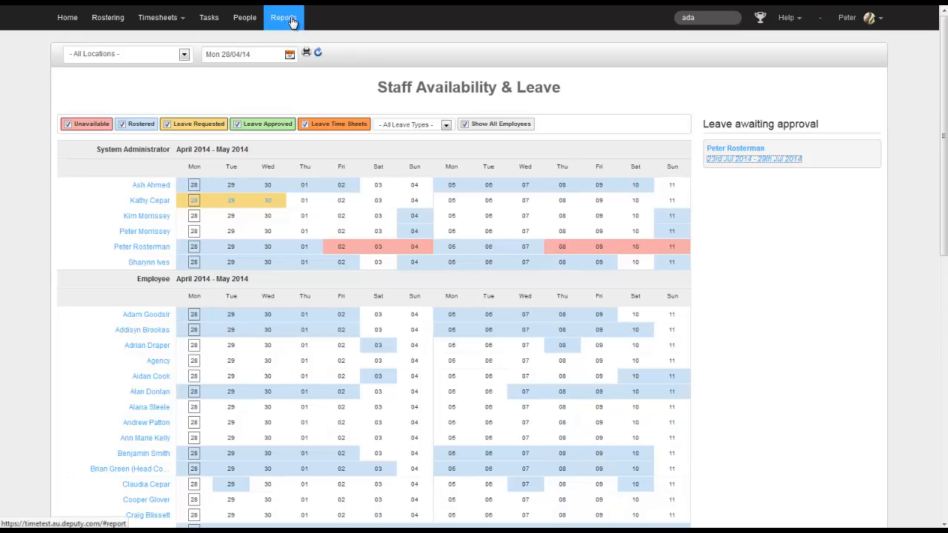
Open the Roster vs Timesheet vs Sales report for the week Mon 21/04/14 - Sun 27/04/14
{"action": "left_click", "coordinate": [286, 18]}
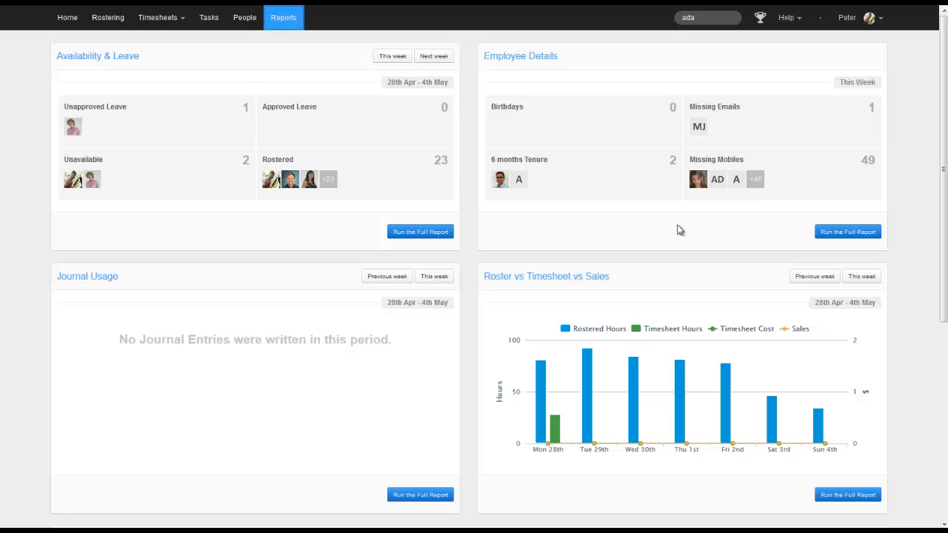
{"action": "left_click", "coordinate": [526, 285]}
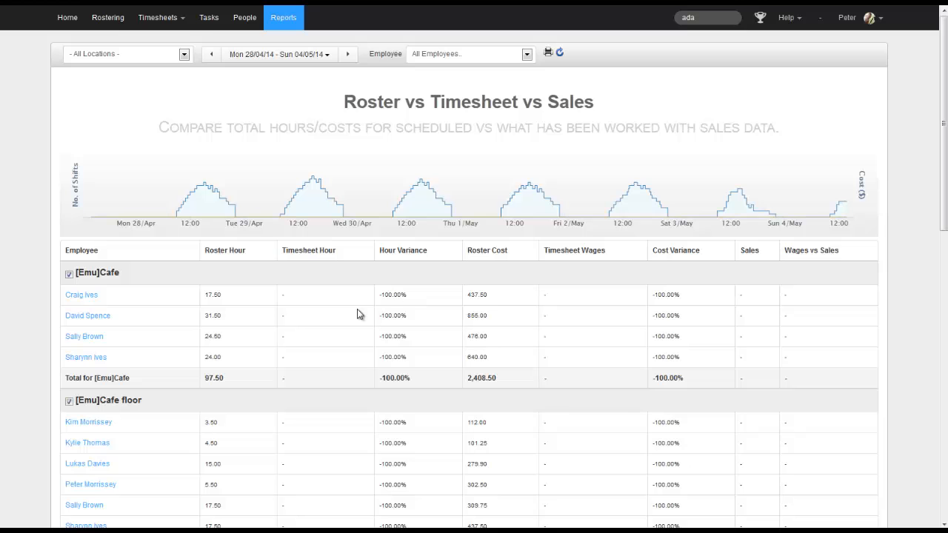
{"action": "left_click", "coordinate": [211, 54]}
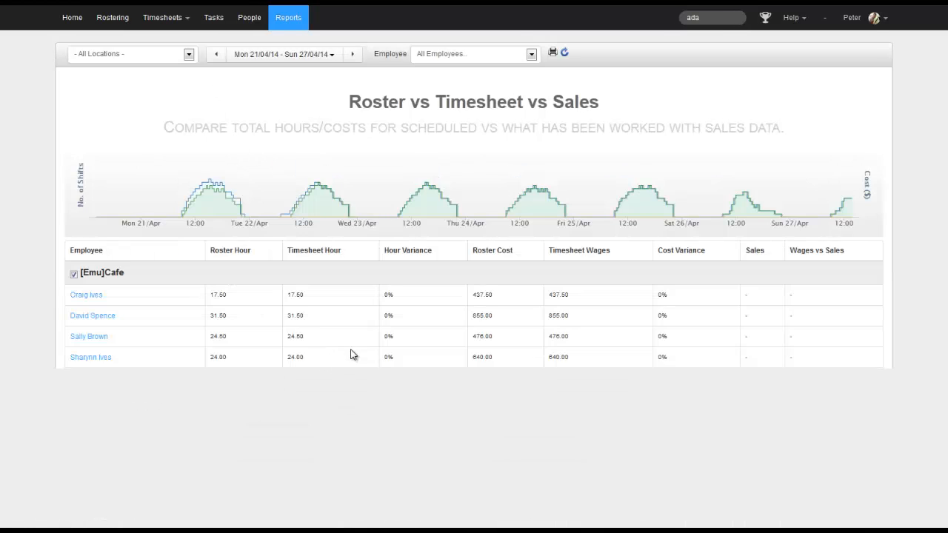
Compare the [Emu]Cafe totals for rostered and timesheet hours, roster cost and timesheet wages, and return to the home page
{"action": "scroll", "coordinate": [351, 353], "scroll_direction": "down", "scroll_amount": 1}
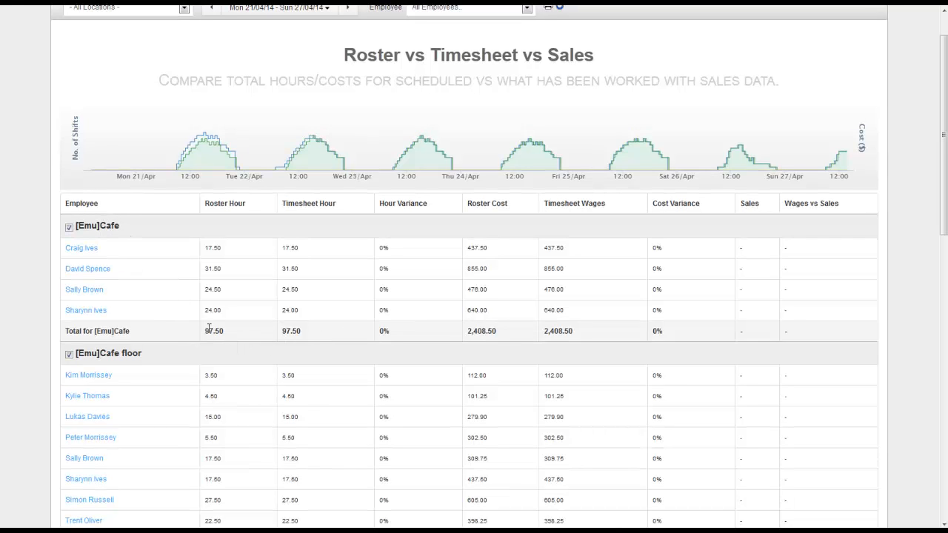
{"action": "double_click", "coordinate": [209, 328]}
{"action": "left_click", "coordinate": [289, 331]}
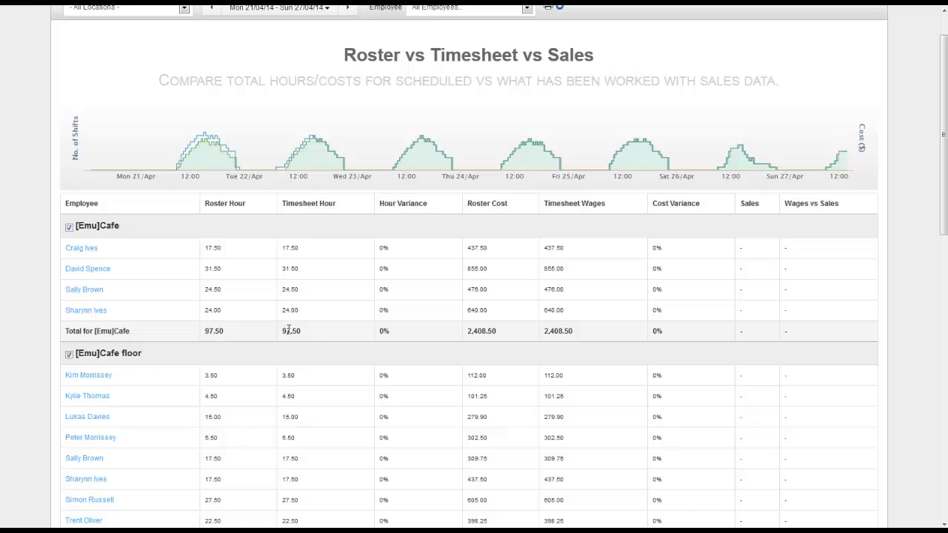
{"action": "double_click", "coordinate": [289, 331]}
{"action": "left_click", "coordinate": [210, 333]}
{"action": "left_click_drag", "start_coordinate": [284, 331], "coordinate": [305, 332]}
{"action": "left_click_drag", "start_coordinate": [468, 332], "coordinate": [501, 335]}
{"action": "left_click_drag", "start_coordinate": [205, 331], "coordinate": [300, 333]}
{"action": "left_click_drag", "start_coordinate": [545, 333], "coordinate": [575, 333]}
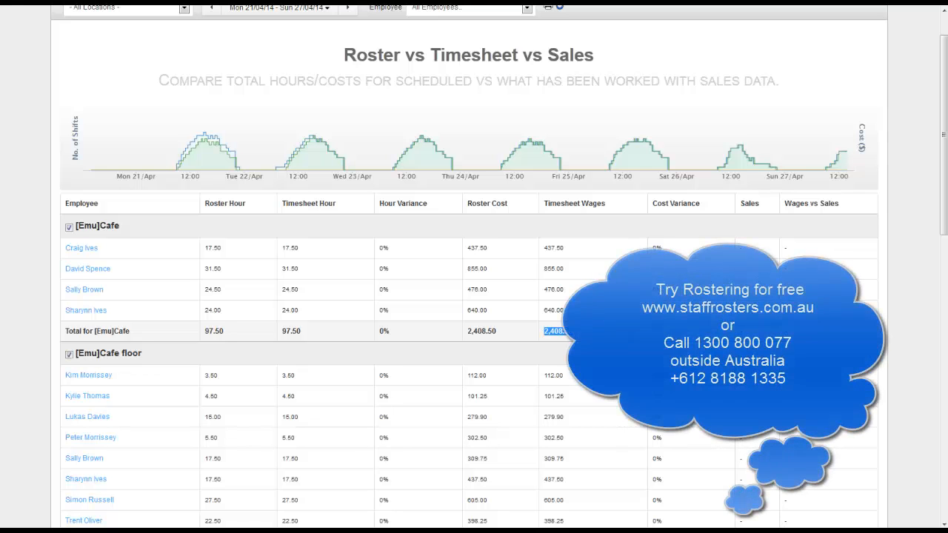
{"action": "left_click", "coordinate": [593, 333]}
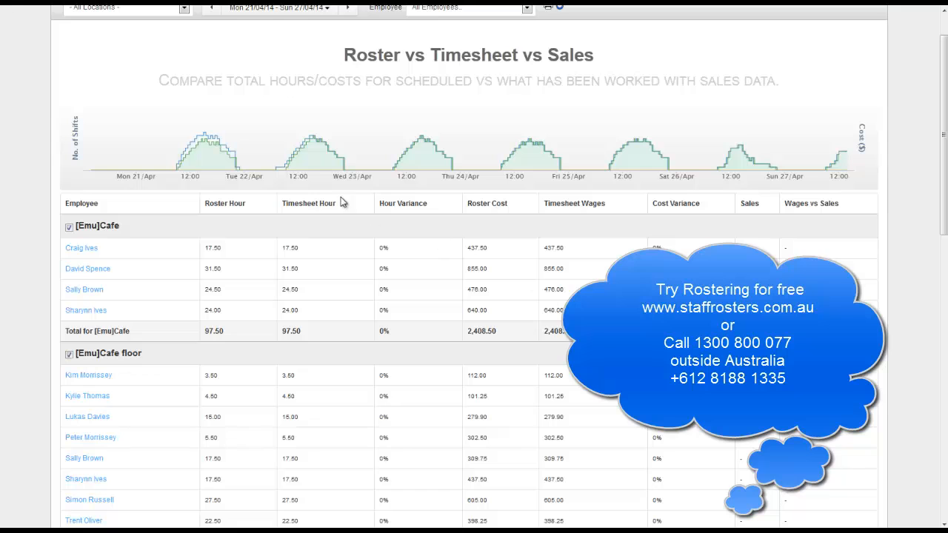
{"action": "scroll", "coordinate": [363, 166], "scroll_direction": "up", "scroll_amount": 1}
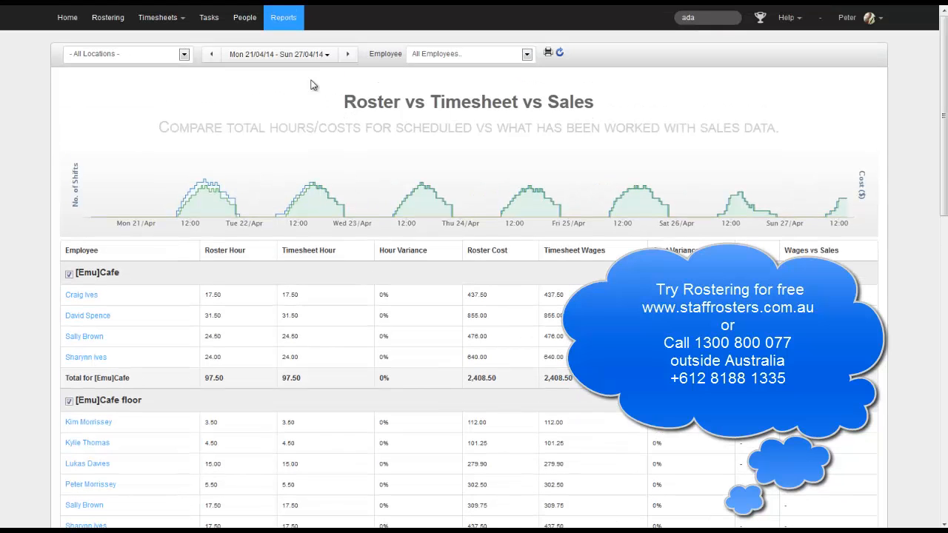
{"action": "left_click", "coordinate": [68, 17]}
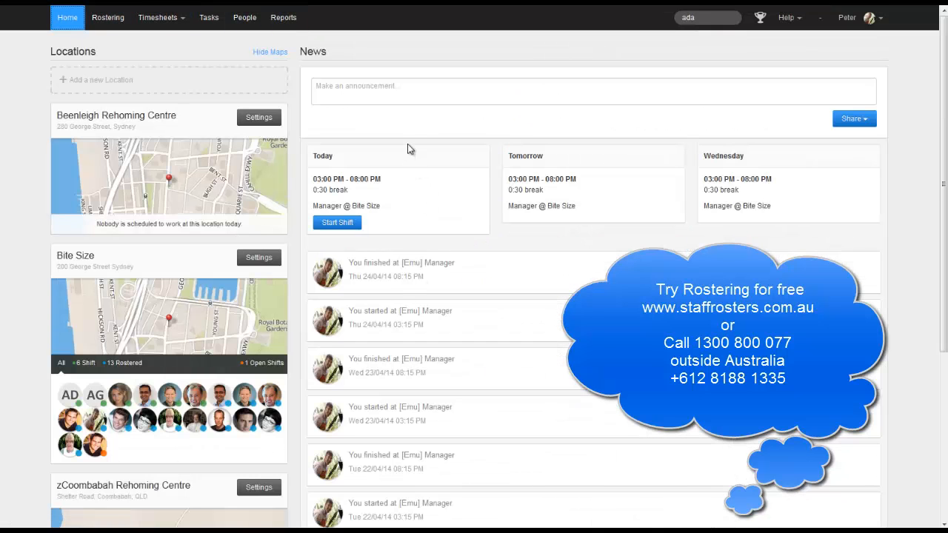